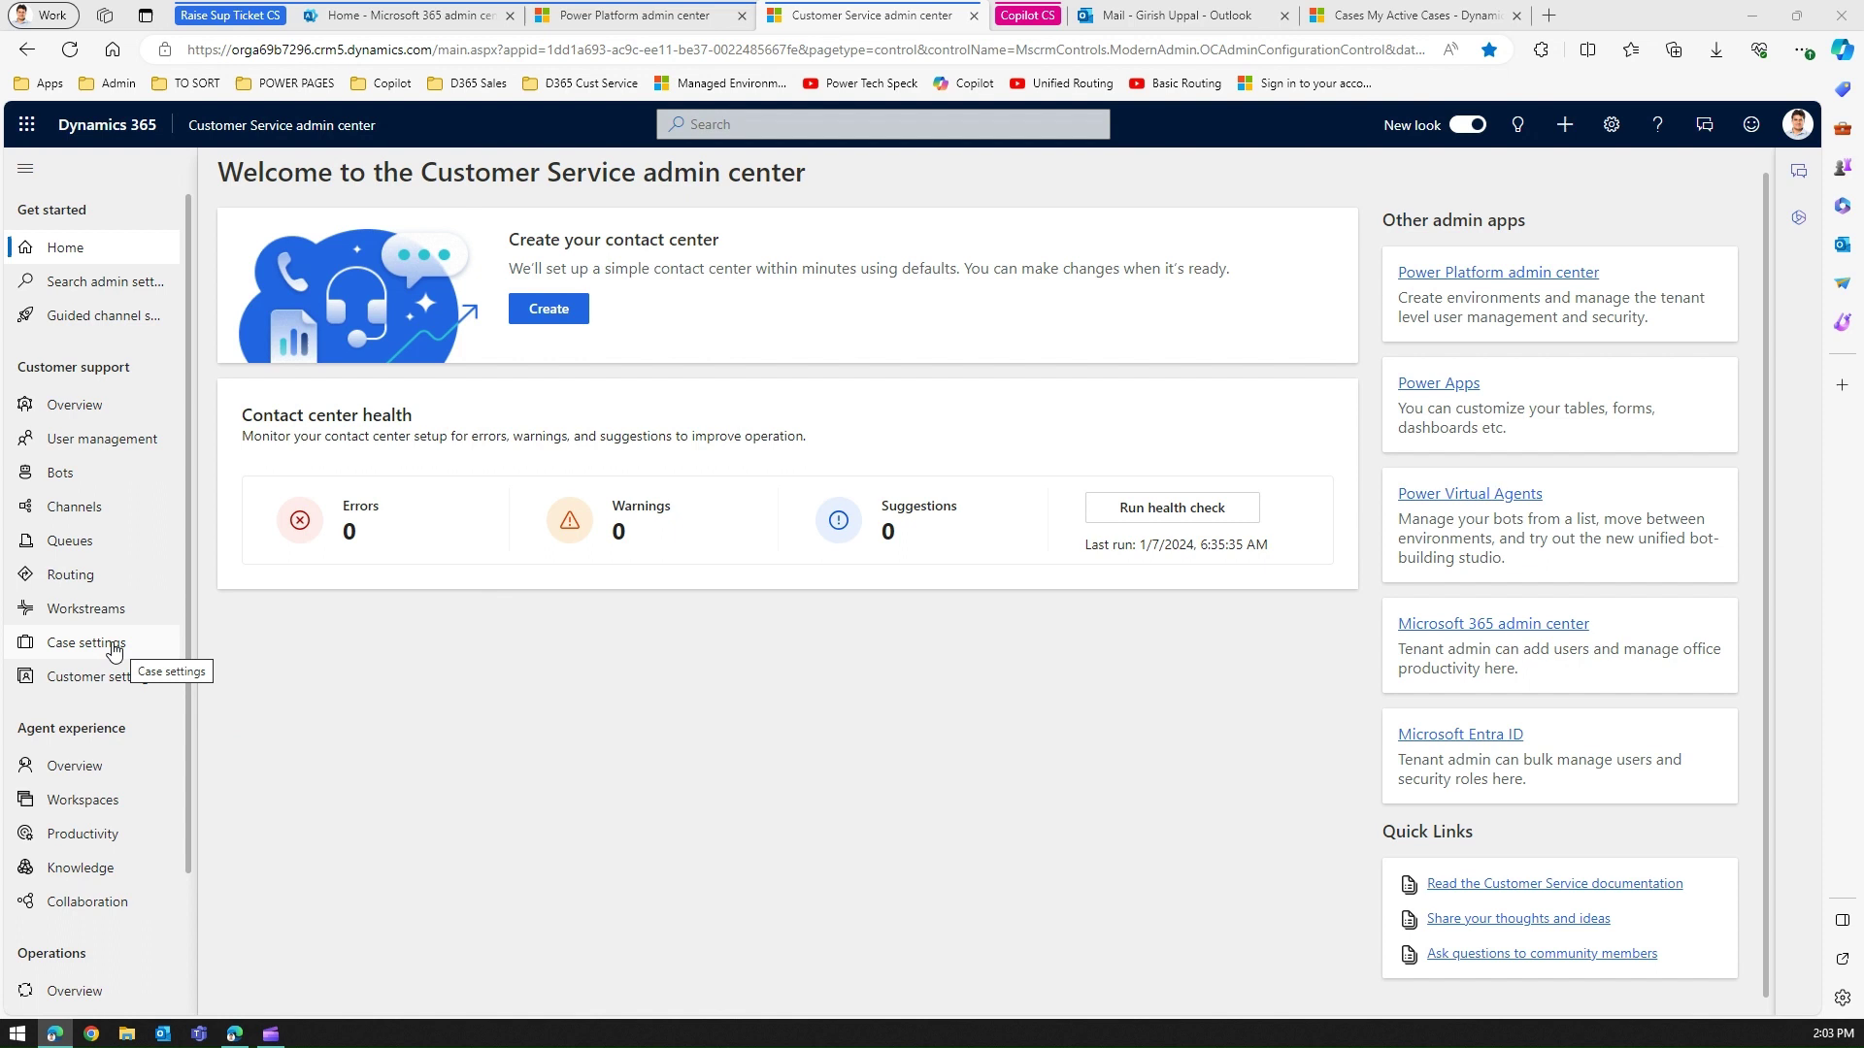
Open Case settings under Customer support and scroll through its subjects and record creation rules.
left_click(113, 645)
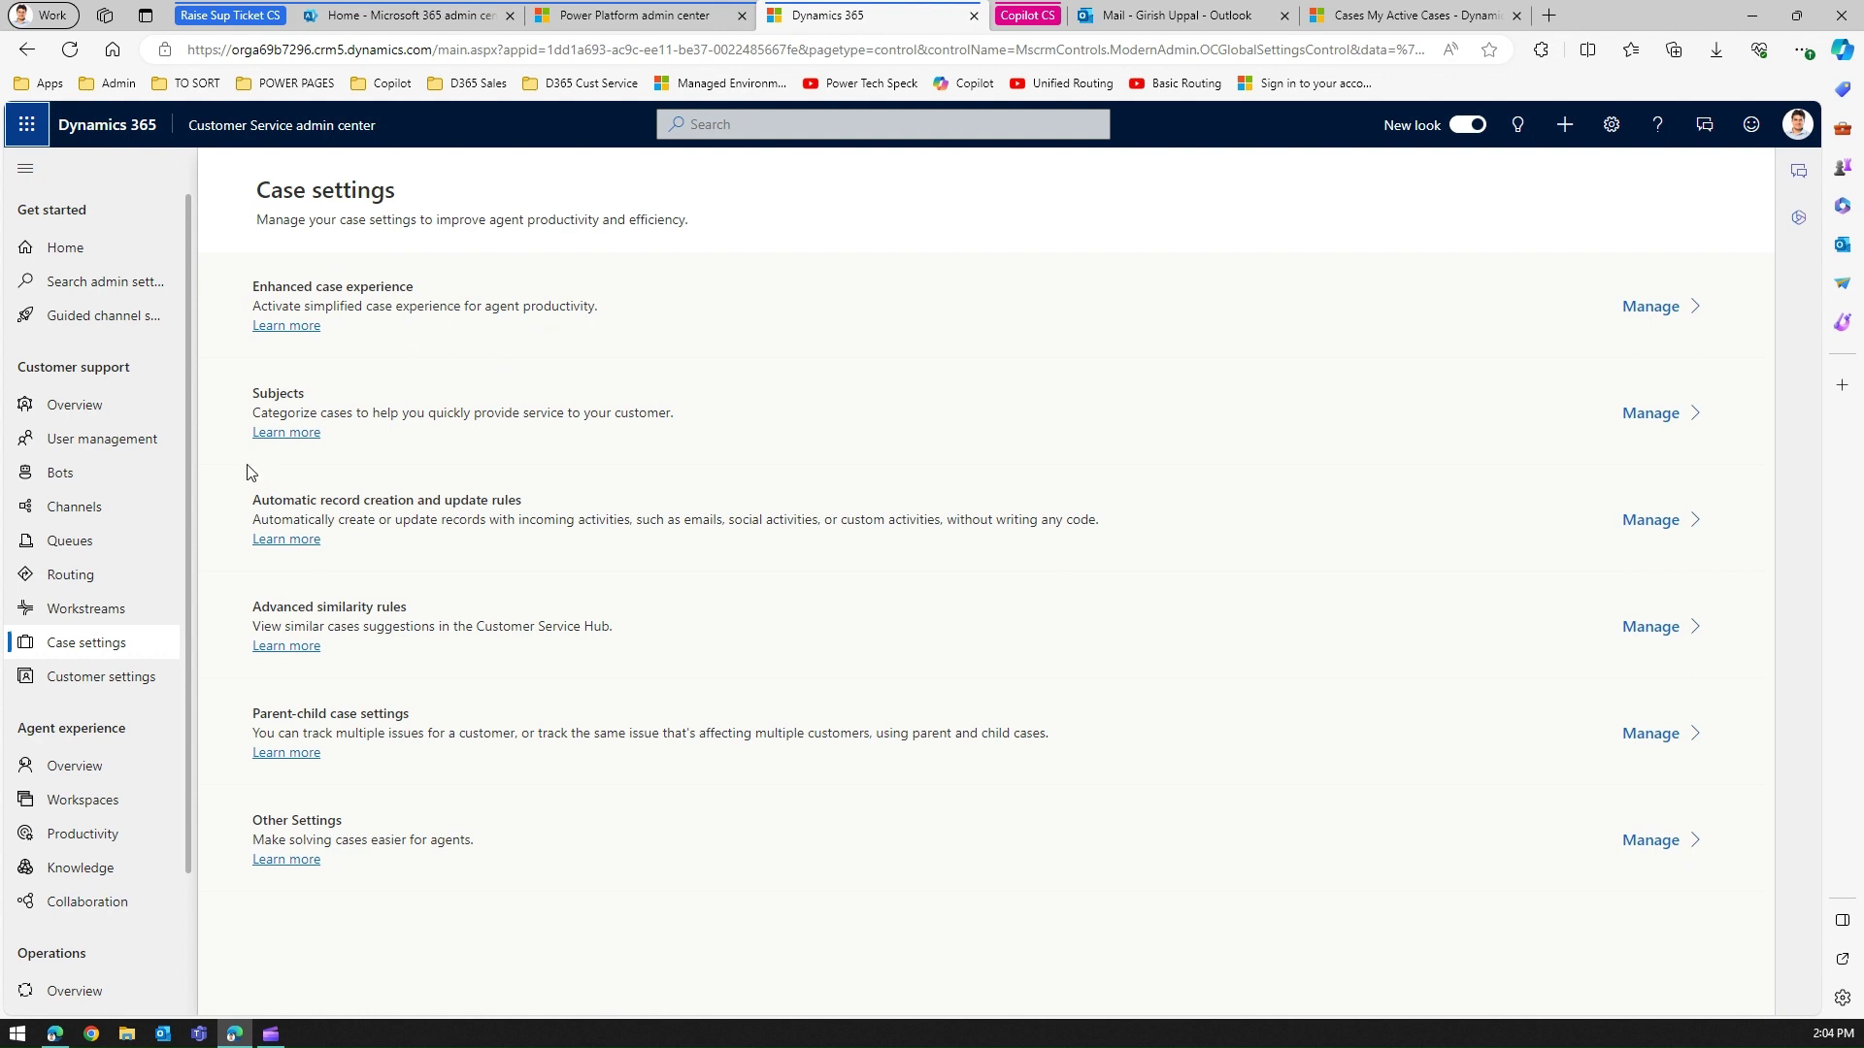
scroll(189, 485, "down", 3)
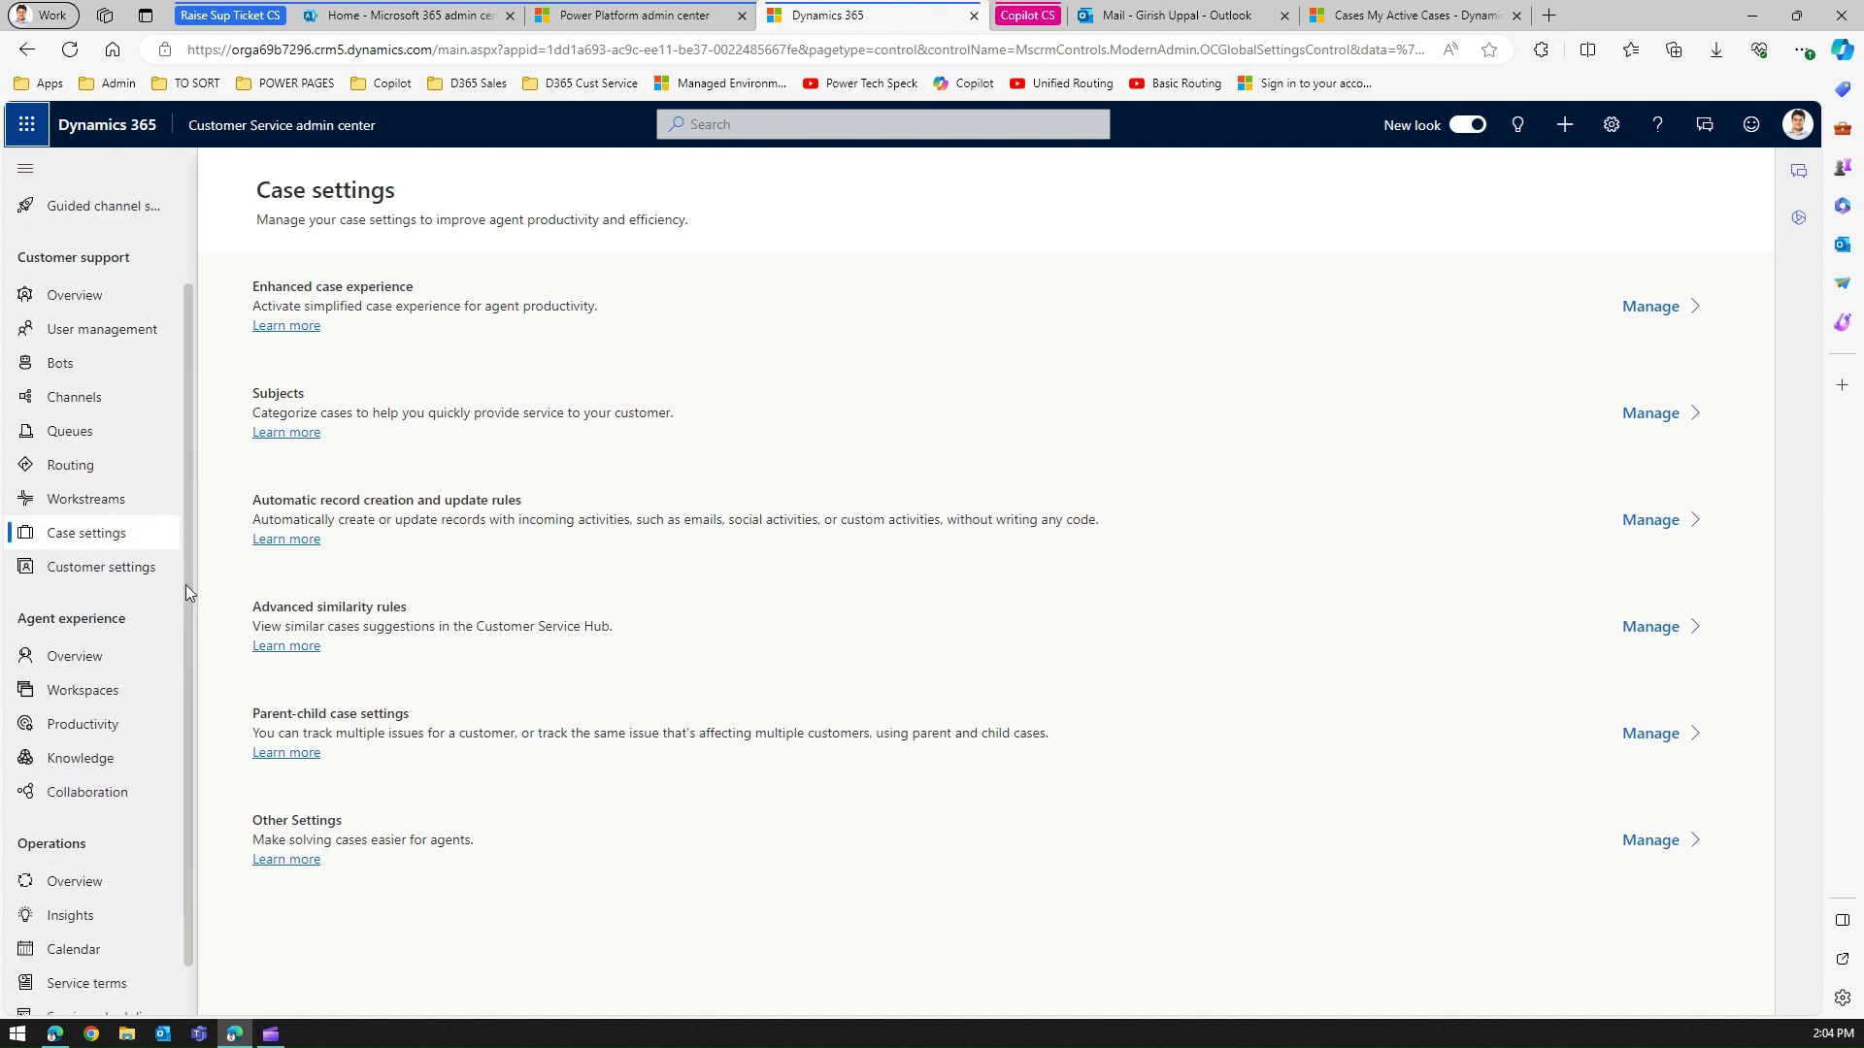
scroll(198, 435, "up", 3)
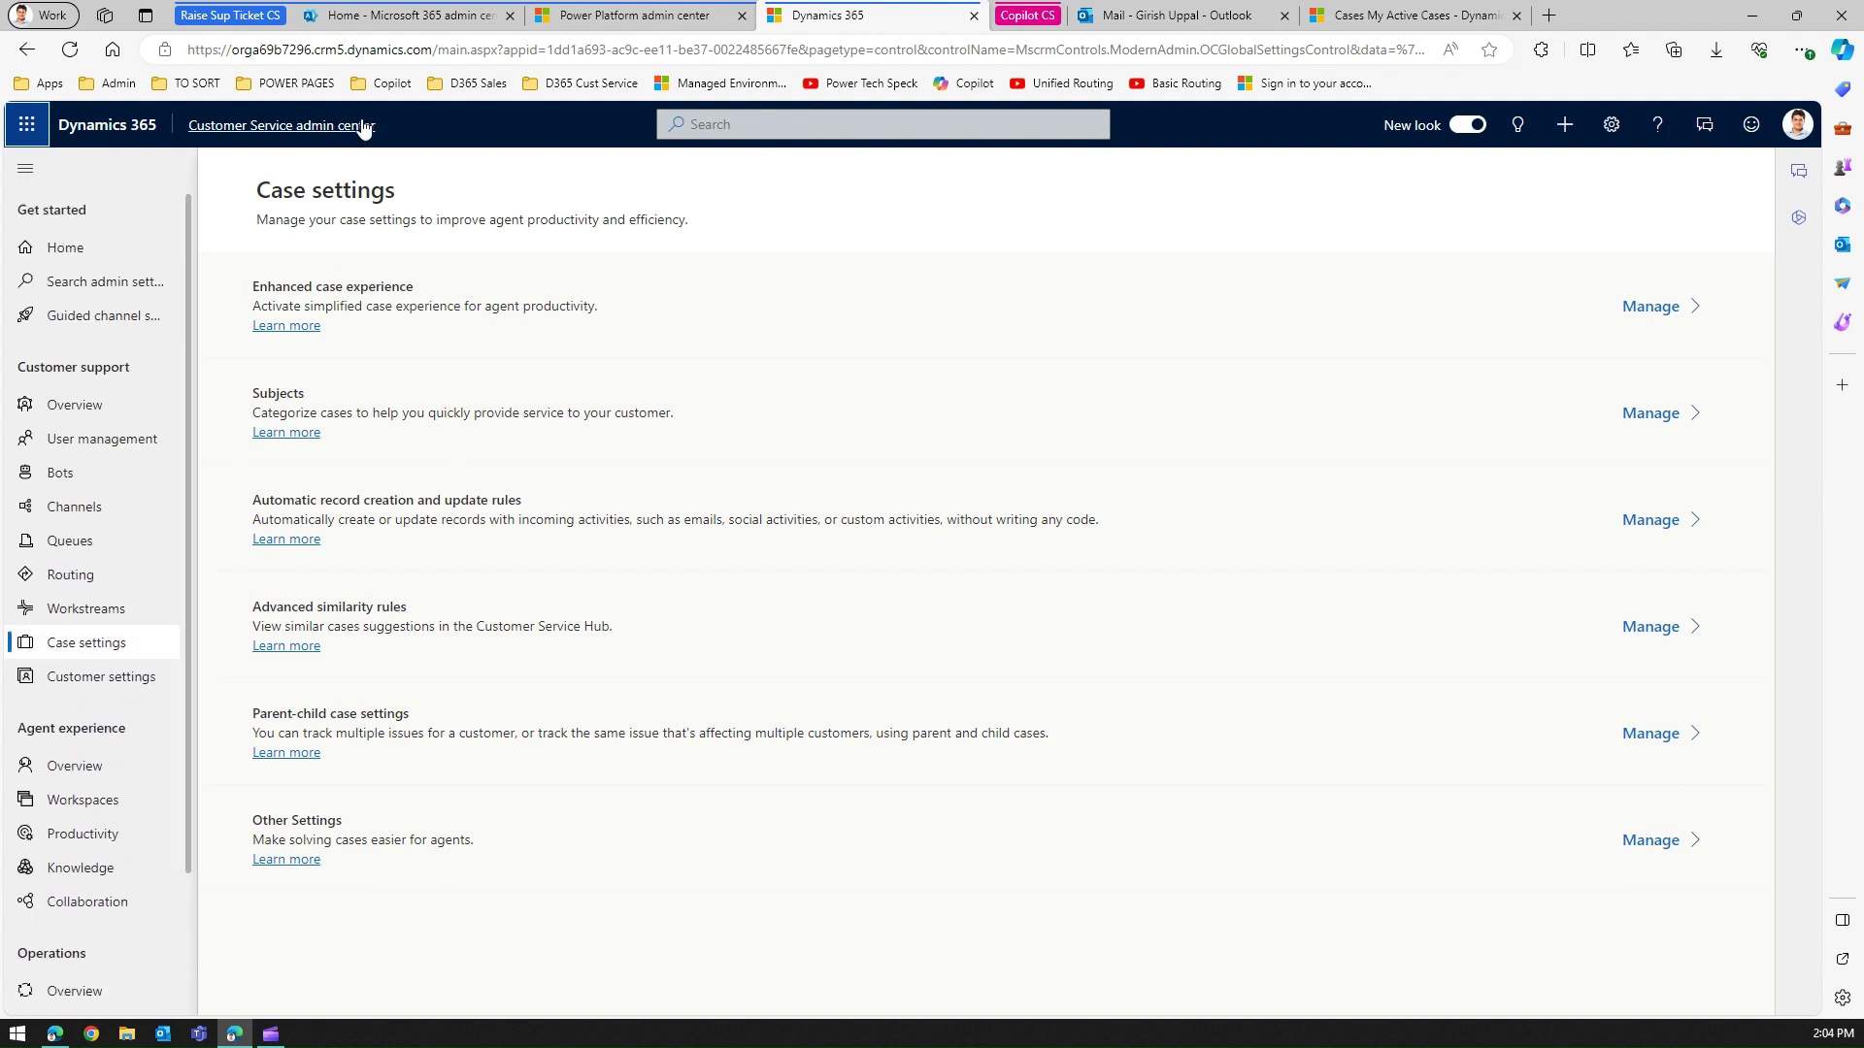
Launch the Customer Service workspace and Customer Service Hub from bookmarks in two new tabs.
left_click(1549, 14)
left_click(586, 83)
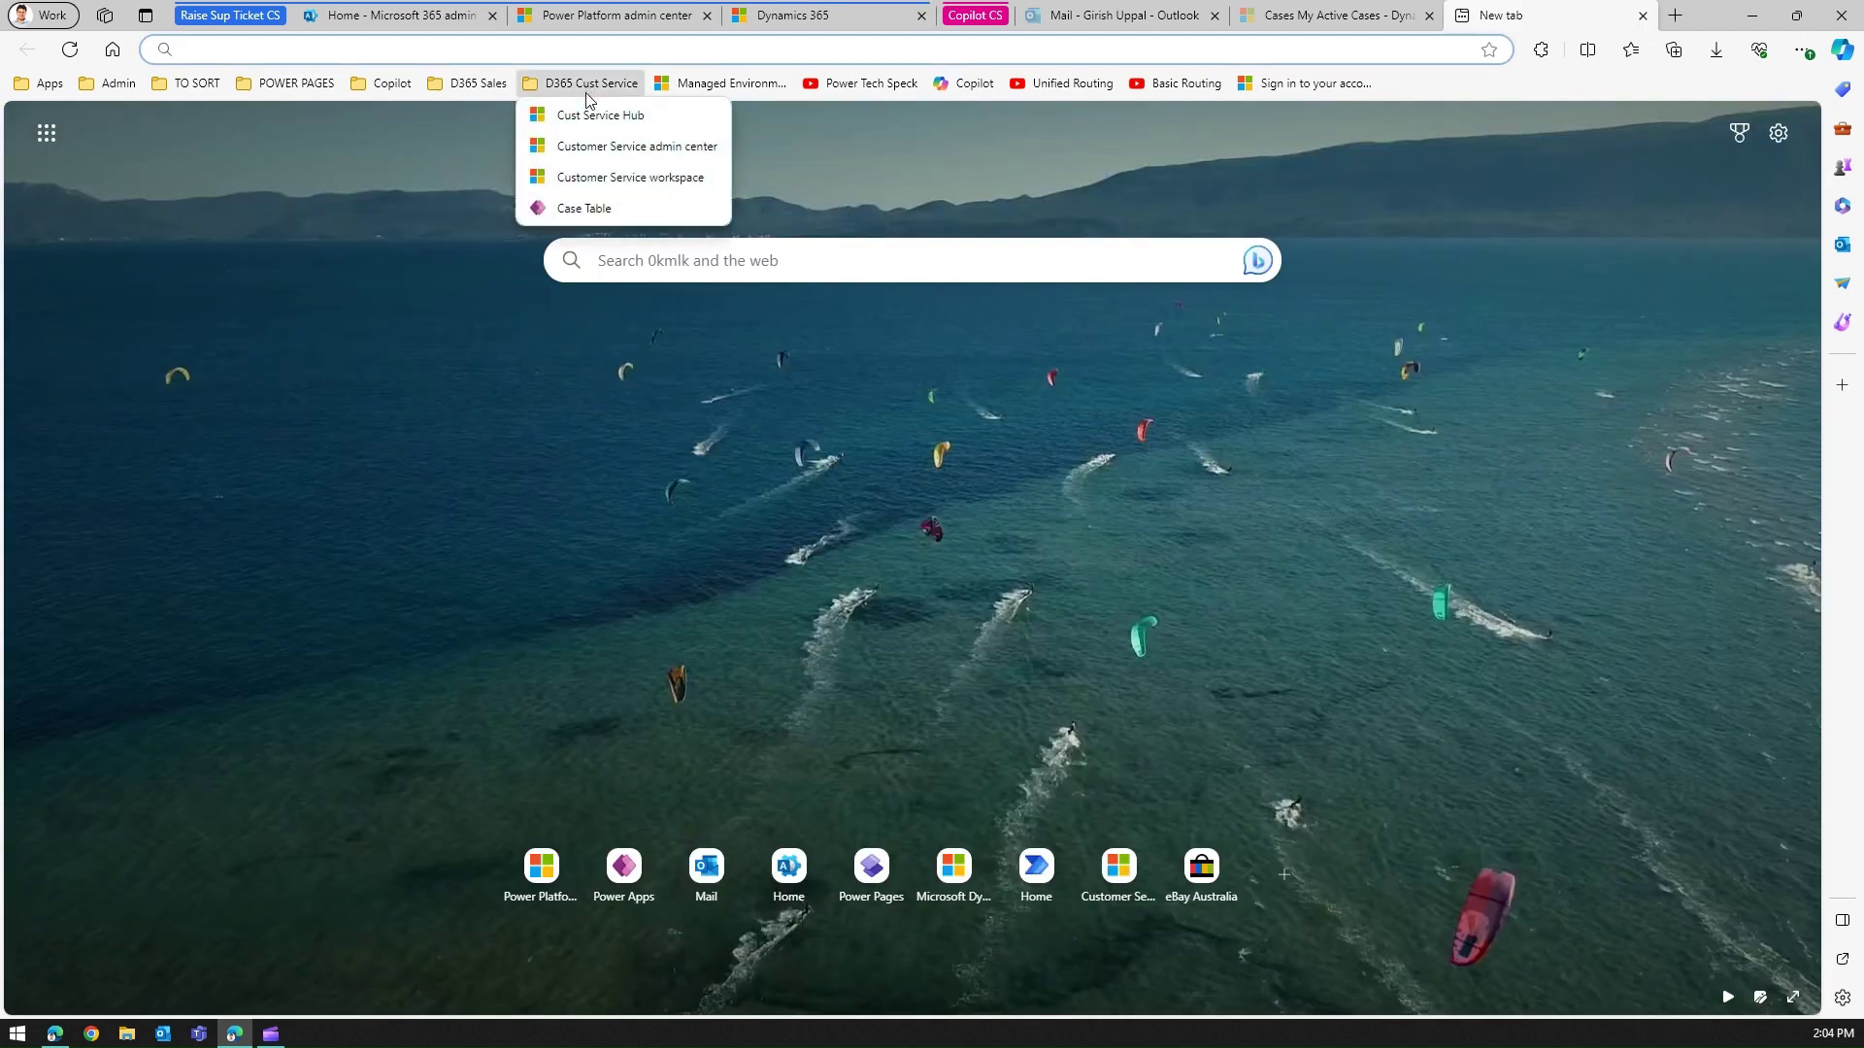
left_click(610, 177)
left_click(1676, 15)
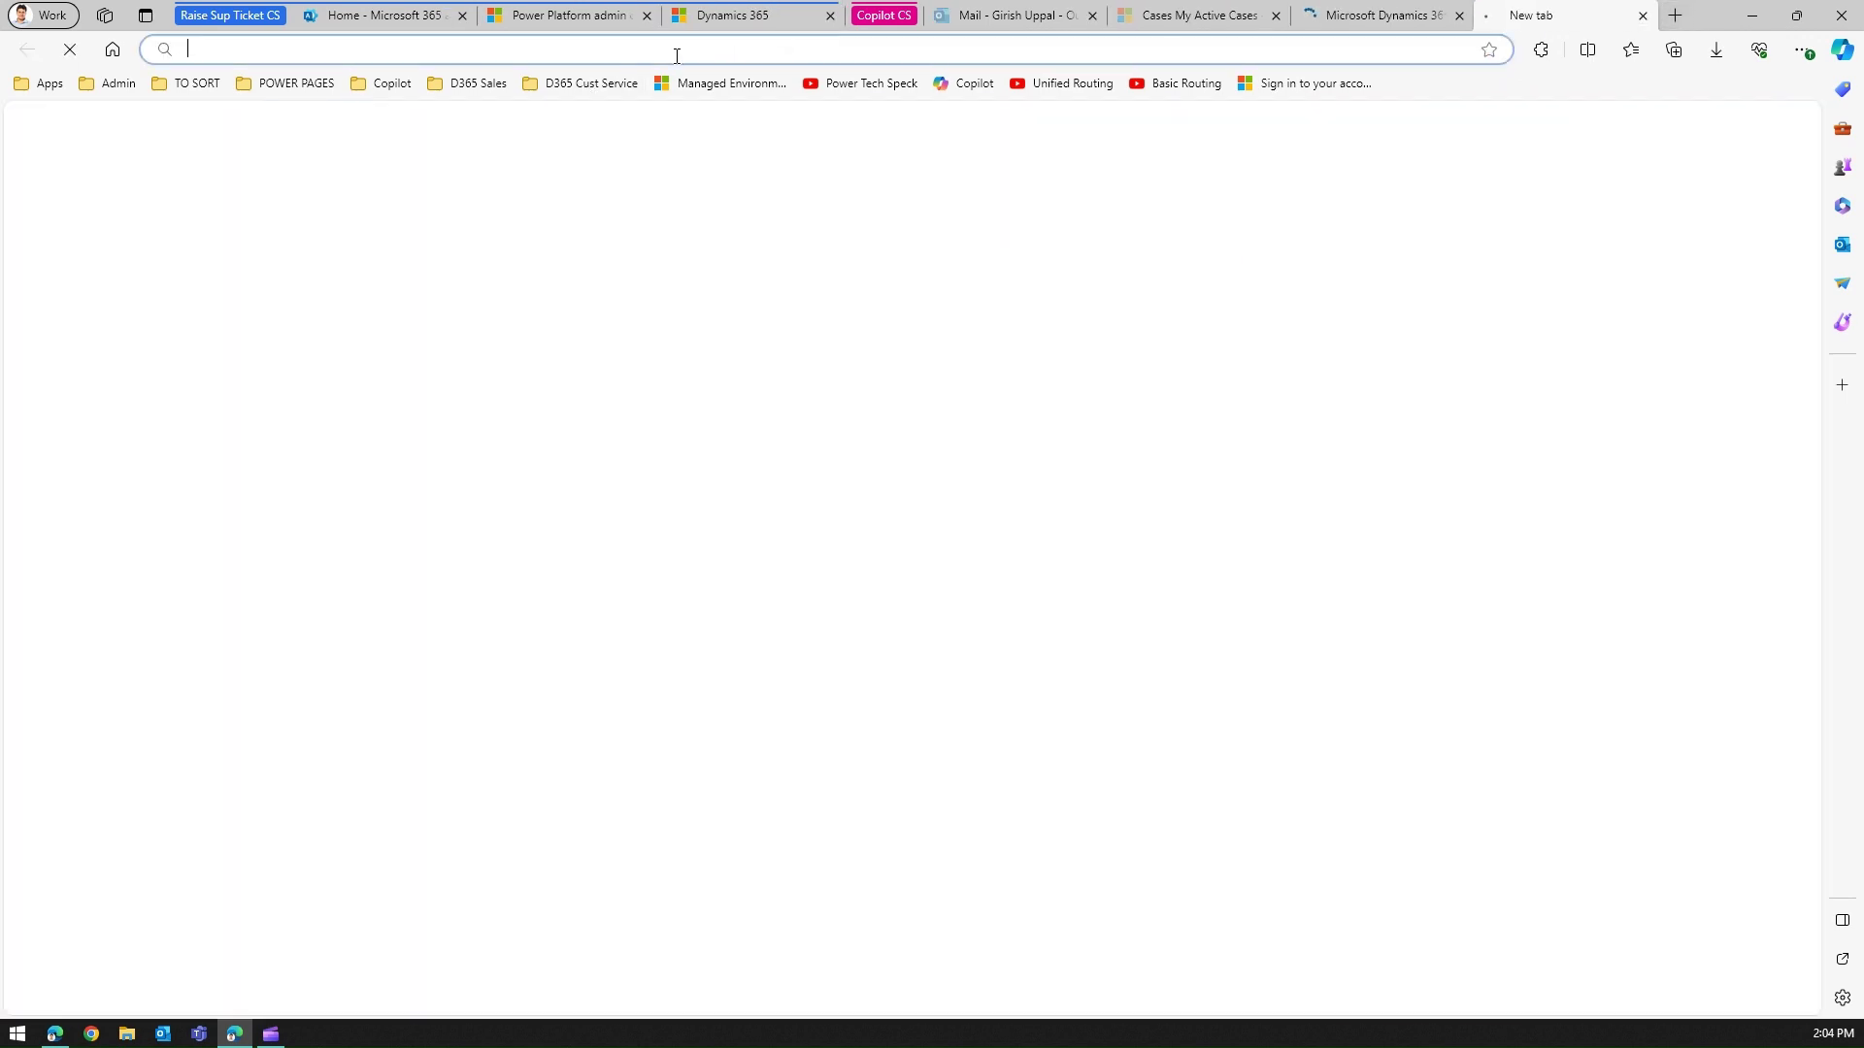
left_click(587, 83)
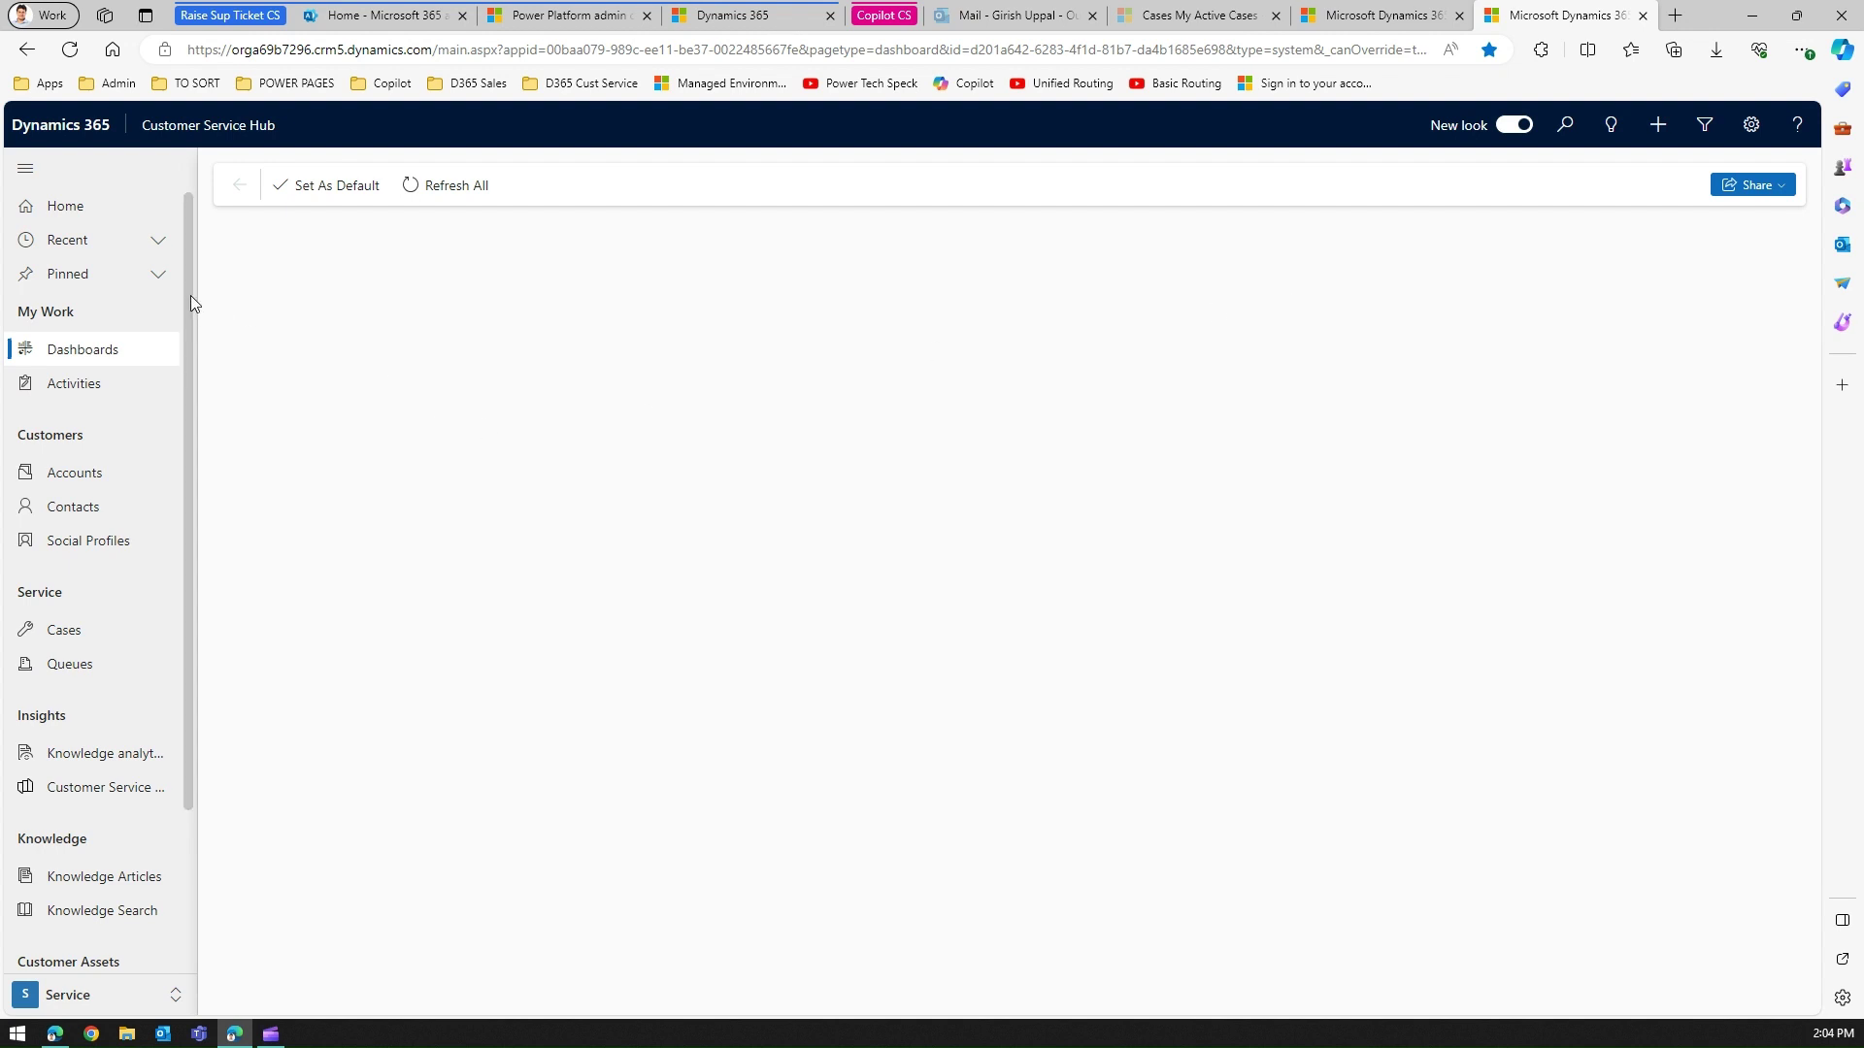
Open the Dynamics 365 documentation on Microsoft Learn from the Hub's help.
left_click_drag(190, 295, 200, 666)
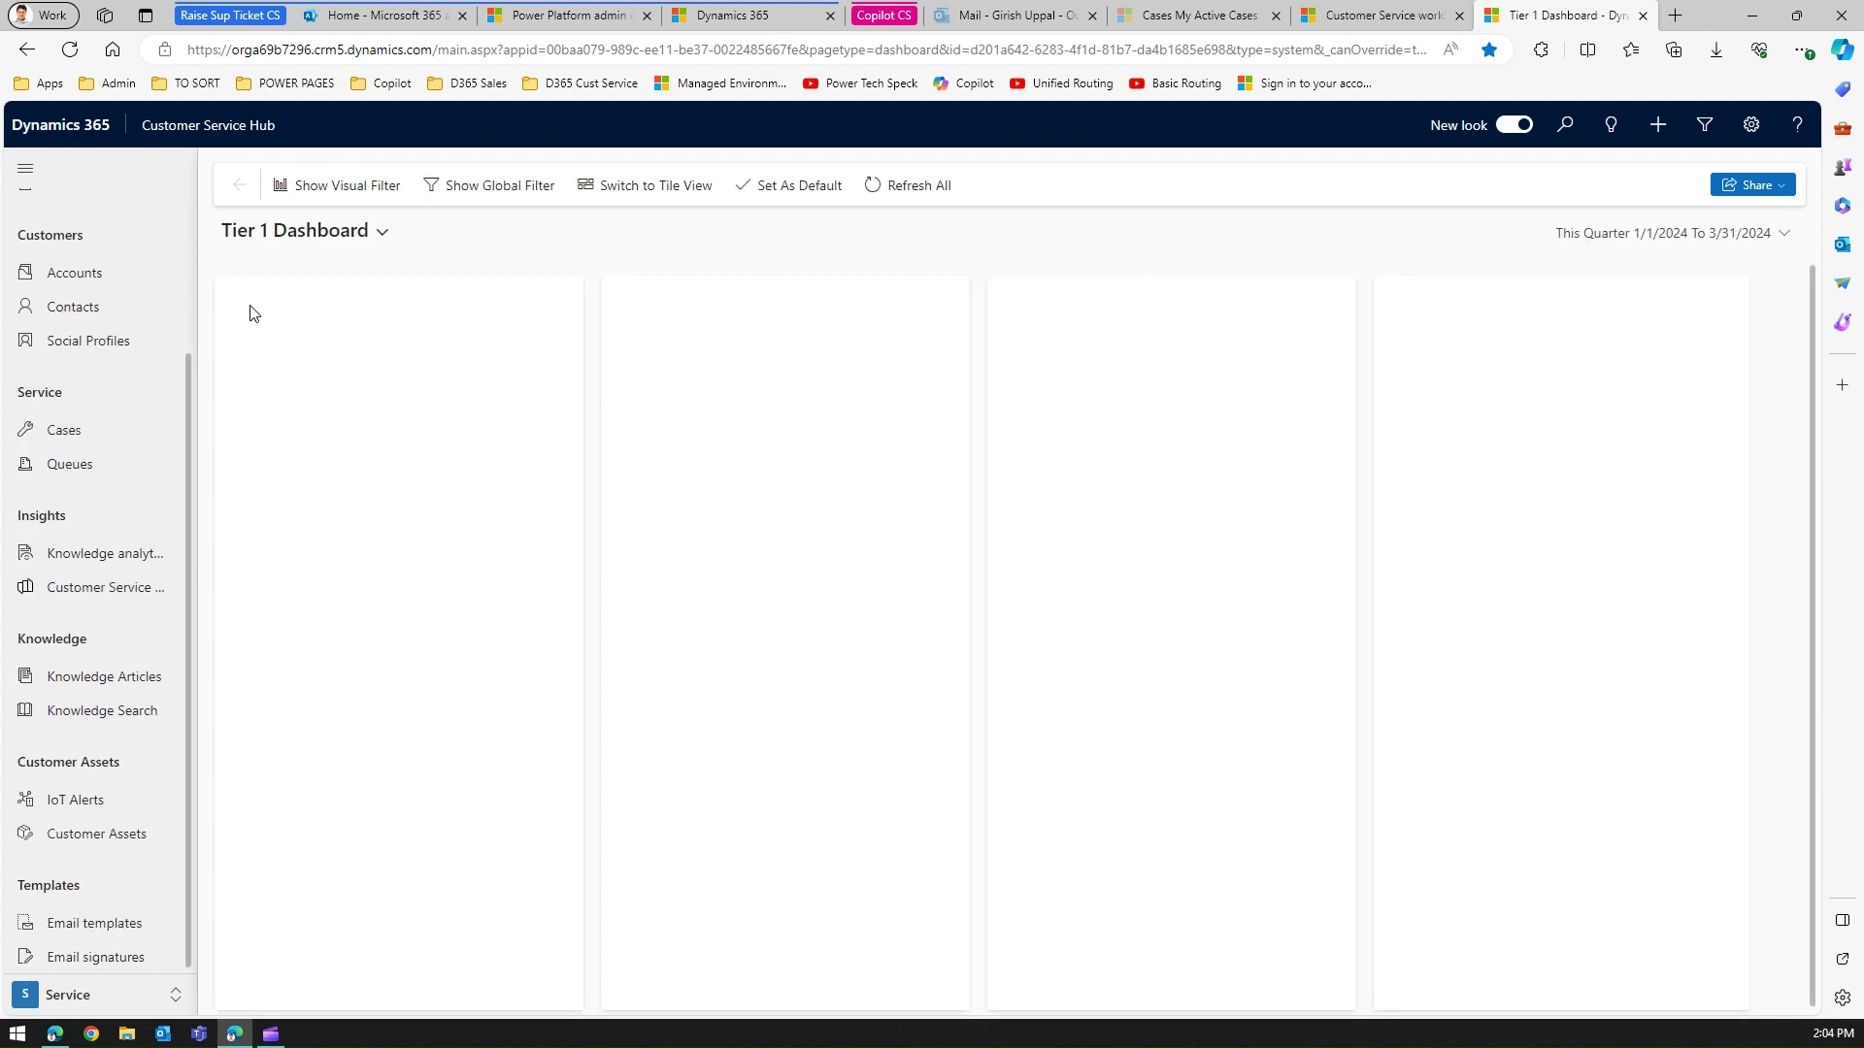
left_click(192, 291)
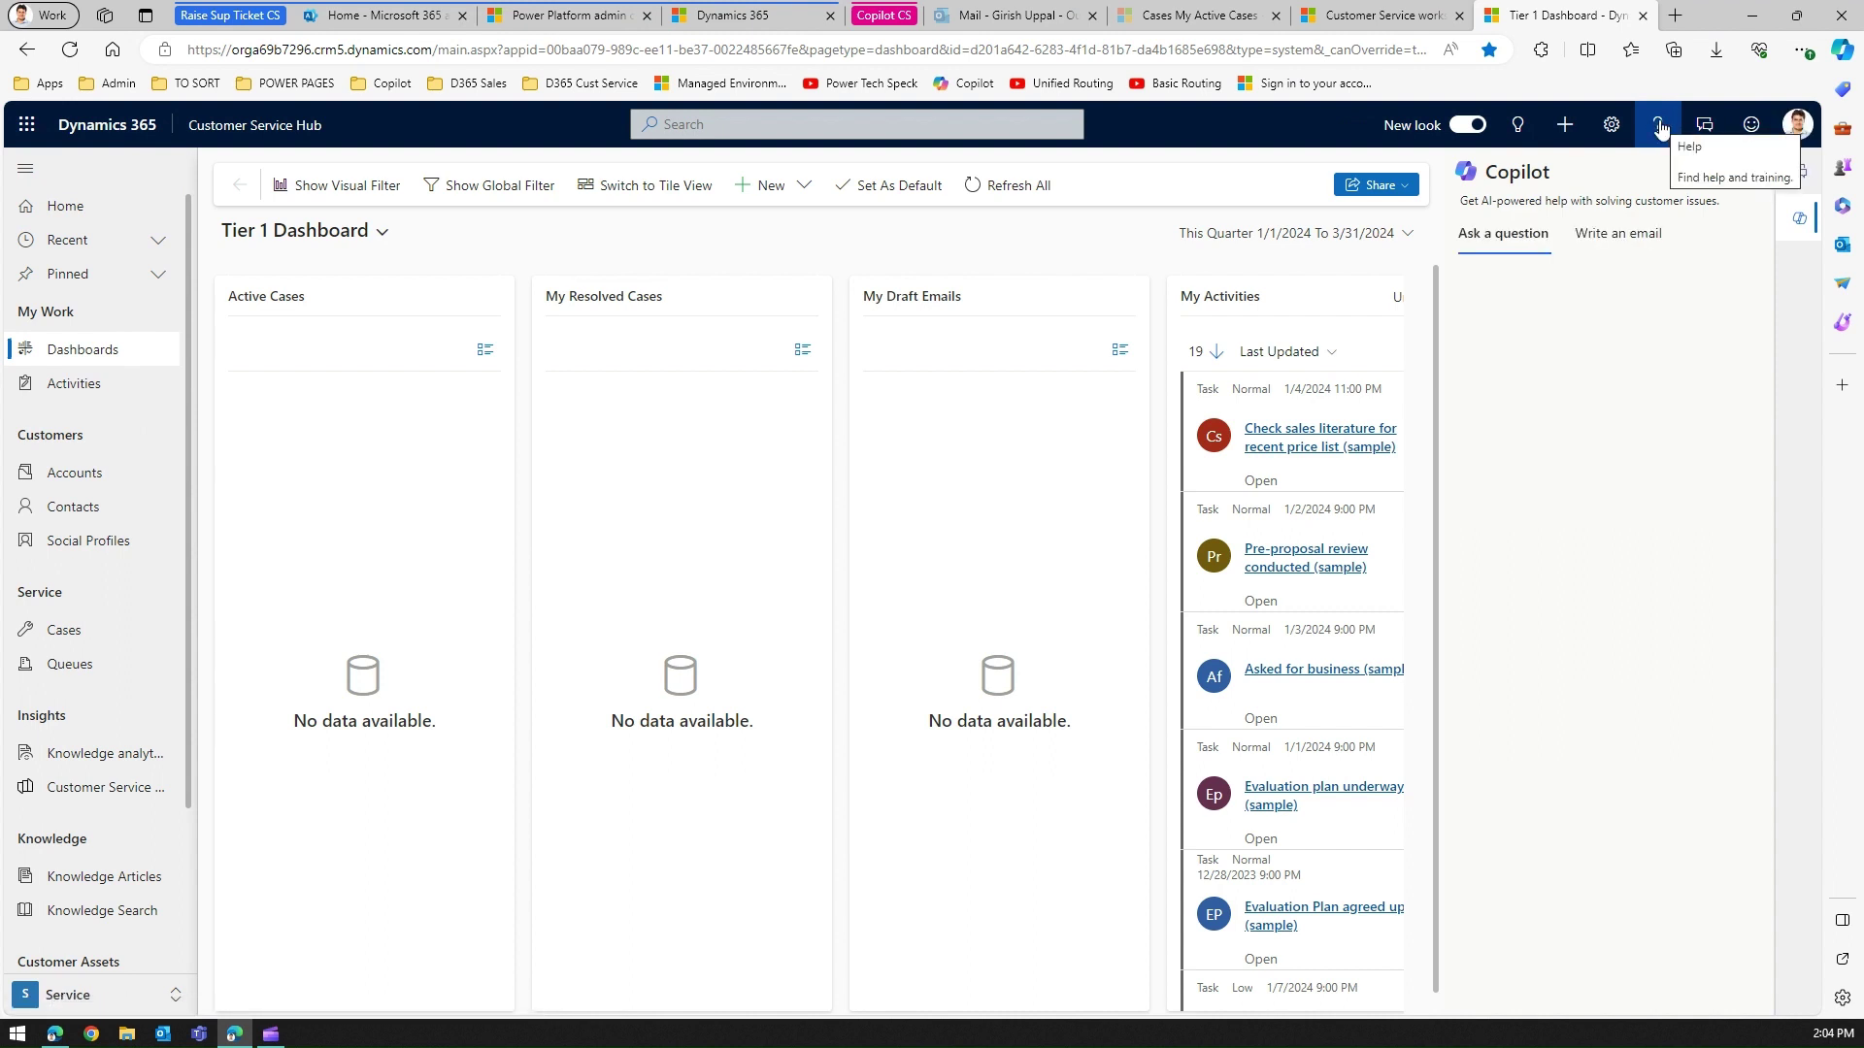
left_click(1660, 127)
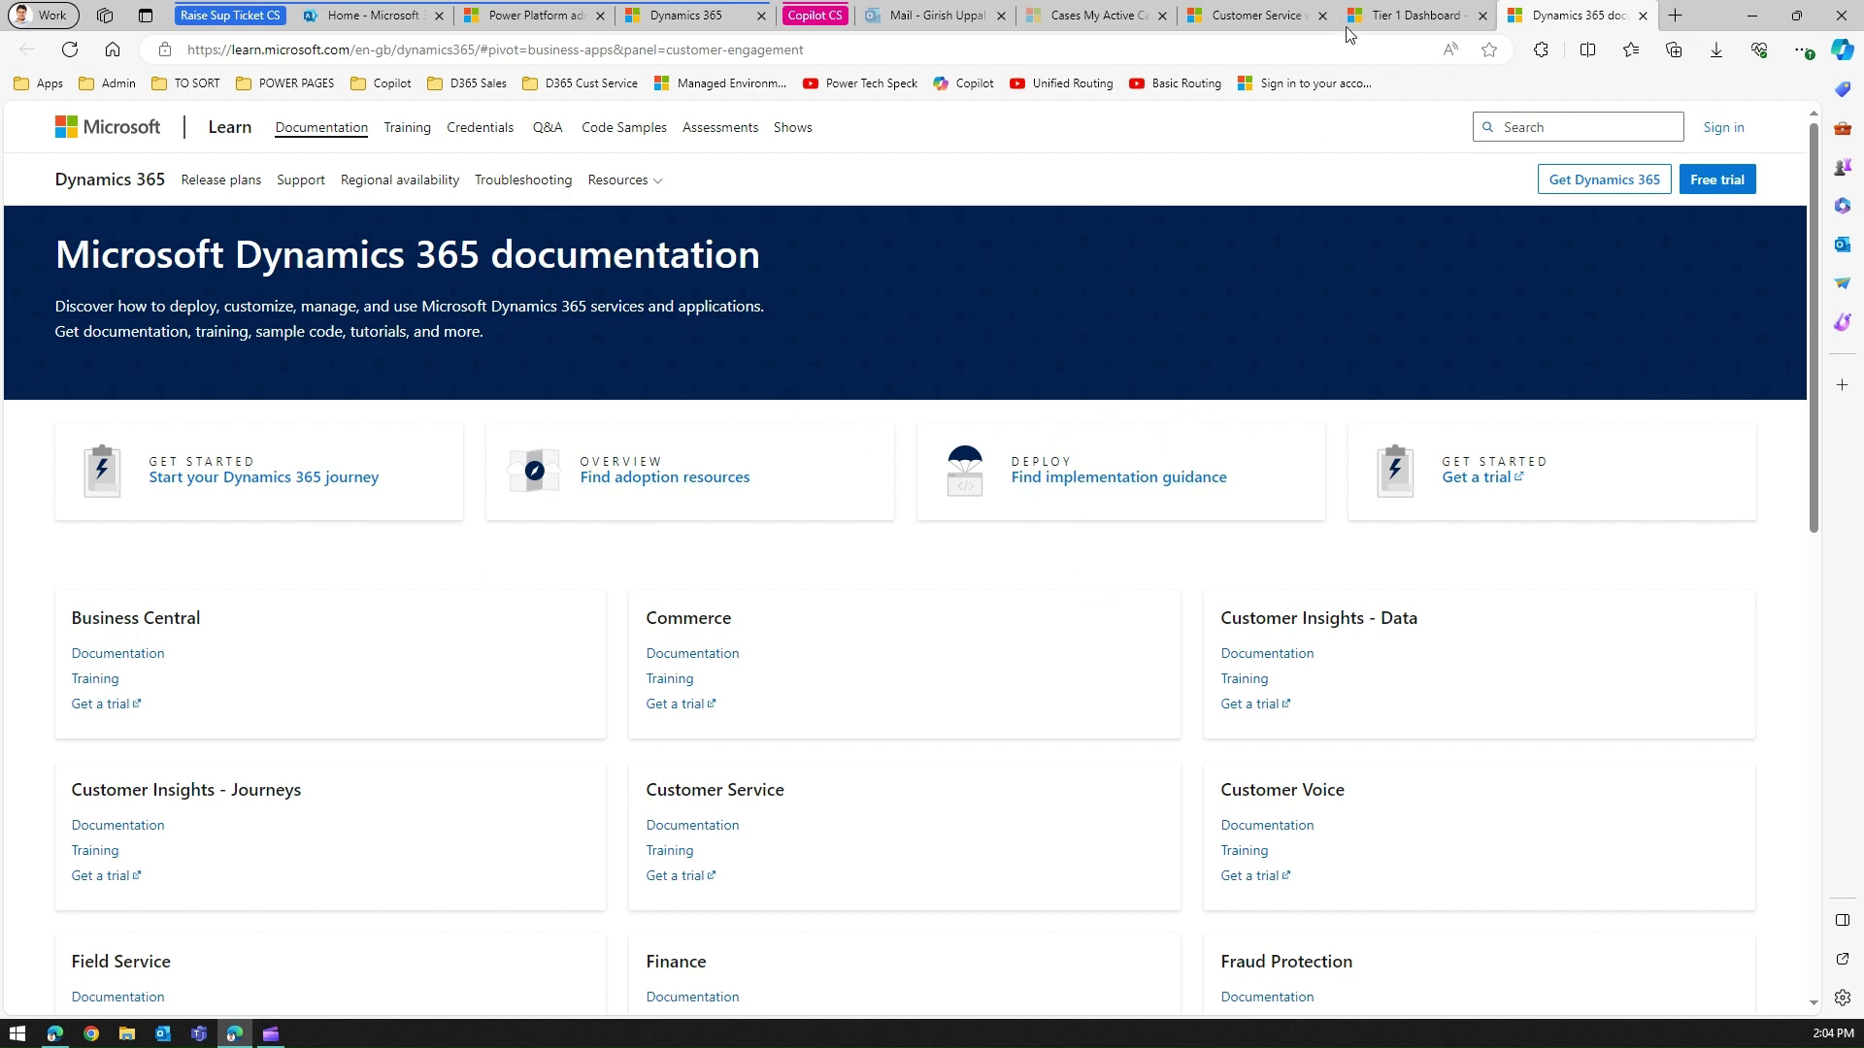
Review the workspace dashboard, its help panel and My Active Cases, then go to Microsoft 365 admin center.
left_click(1398, 16)
left_click(1253, 16)
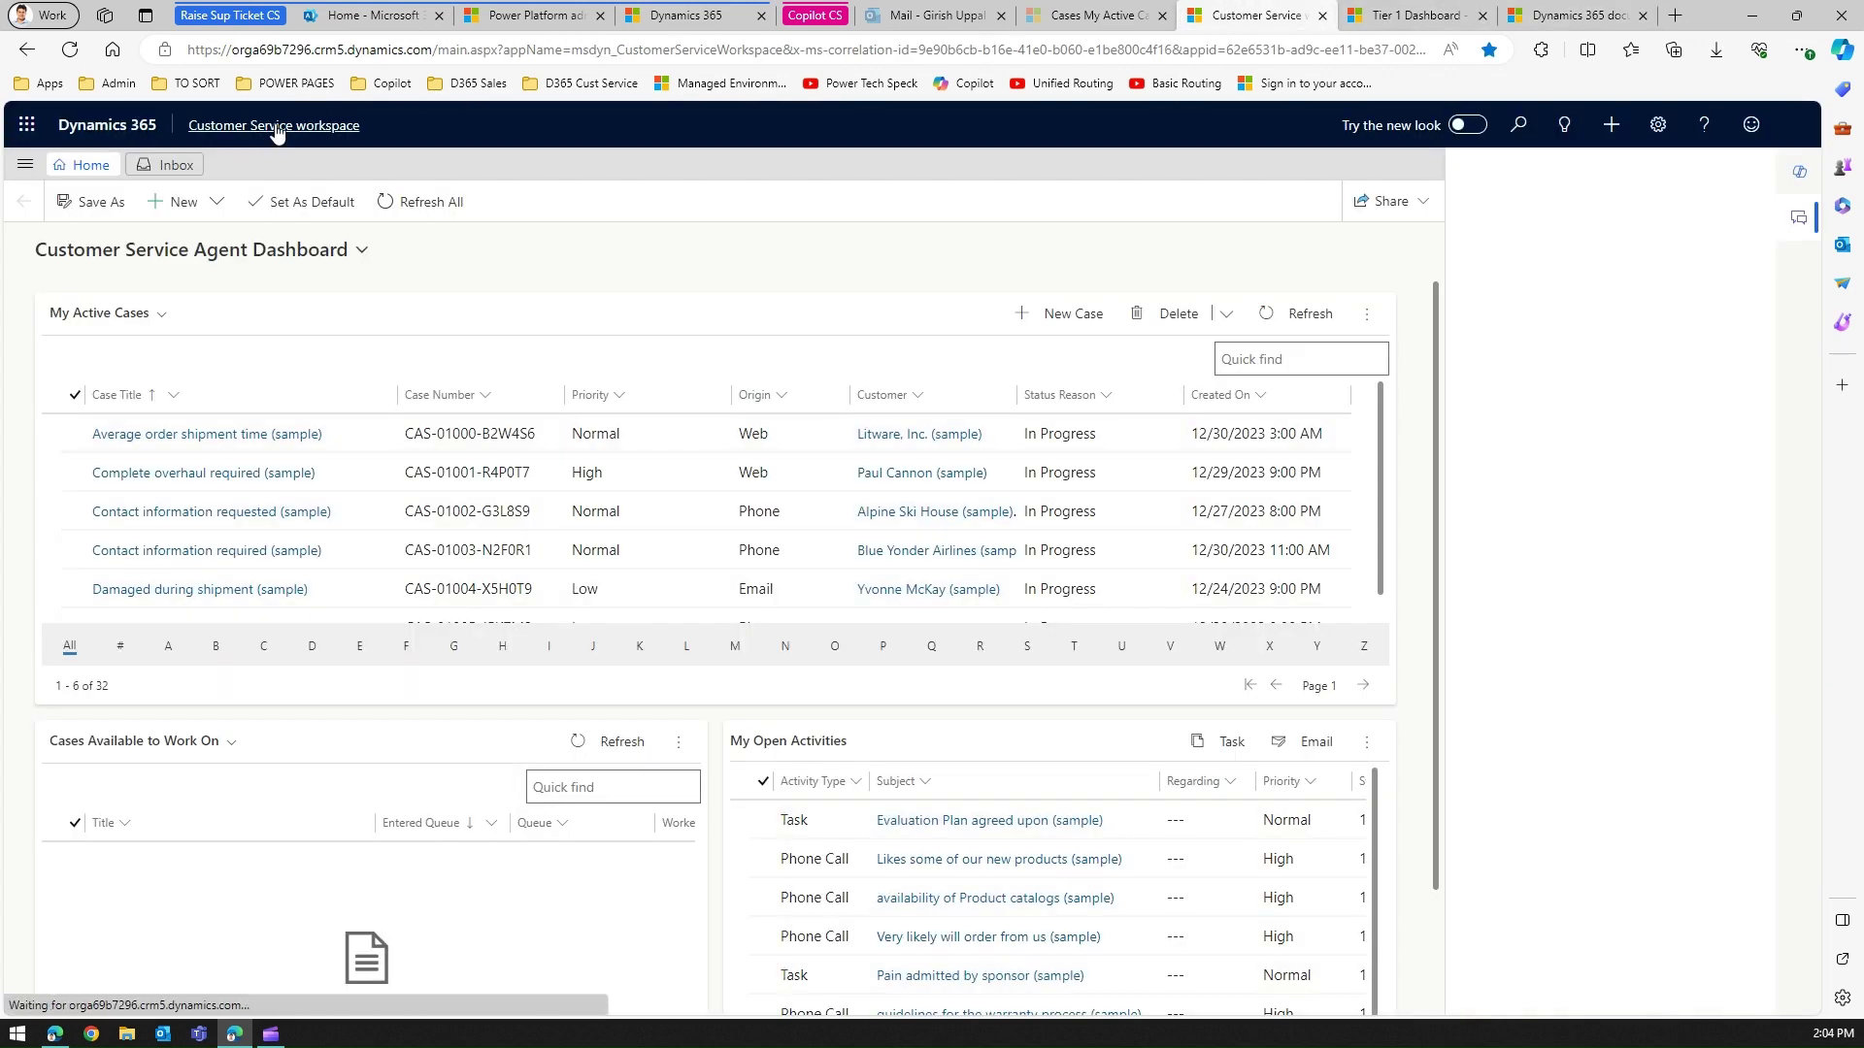
left_click(1706, 127)
left_click(1124, 19)
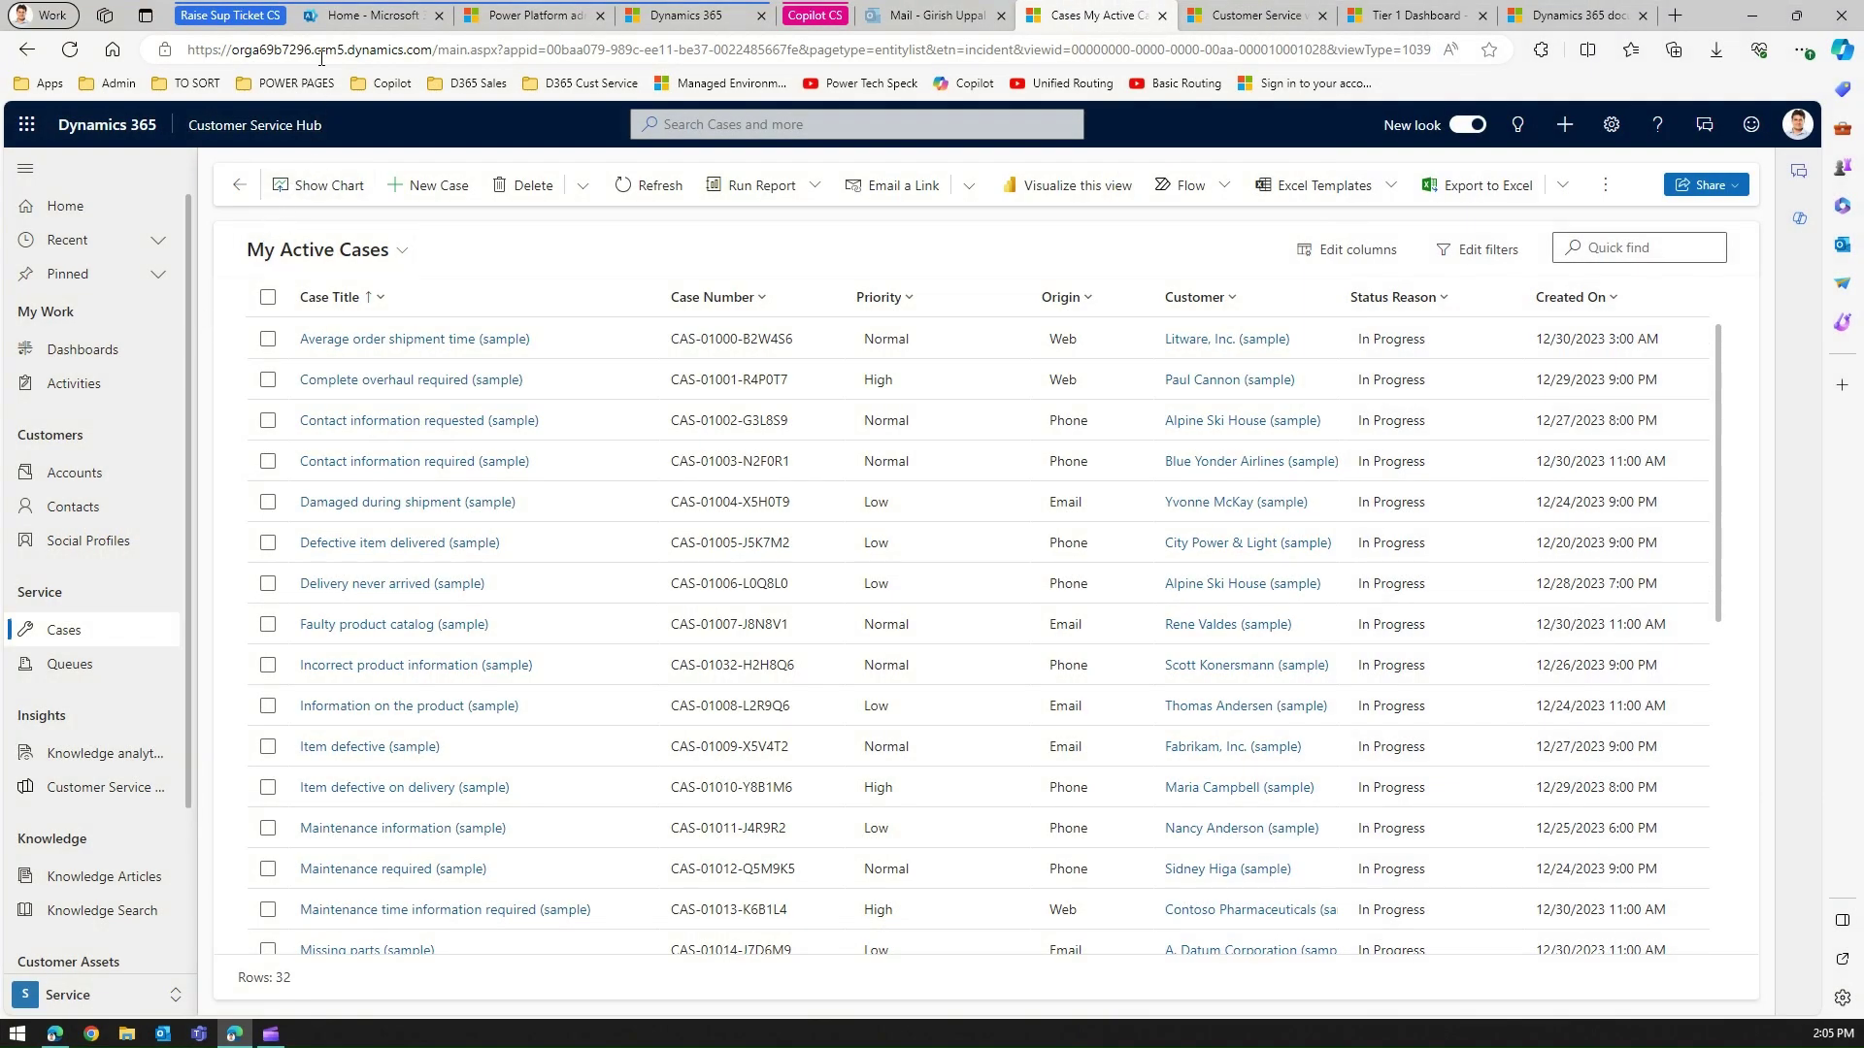
left_click(335, 17)
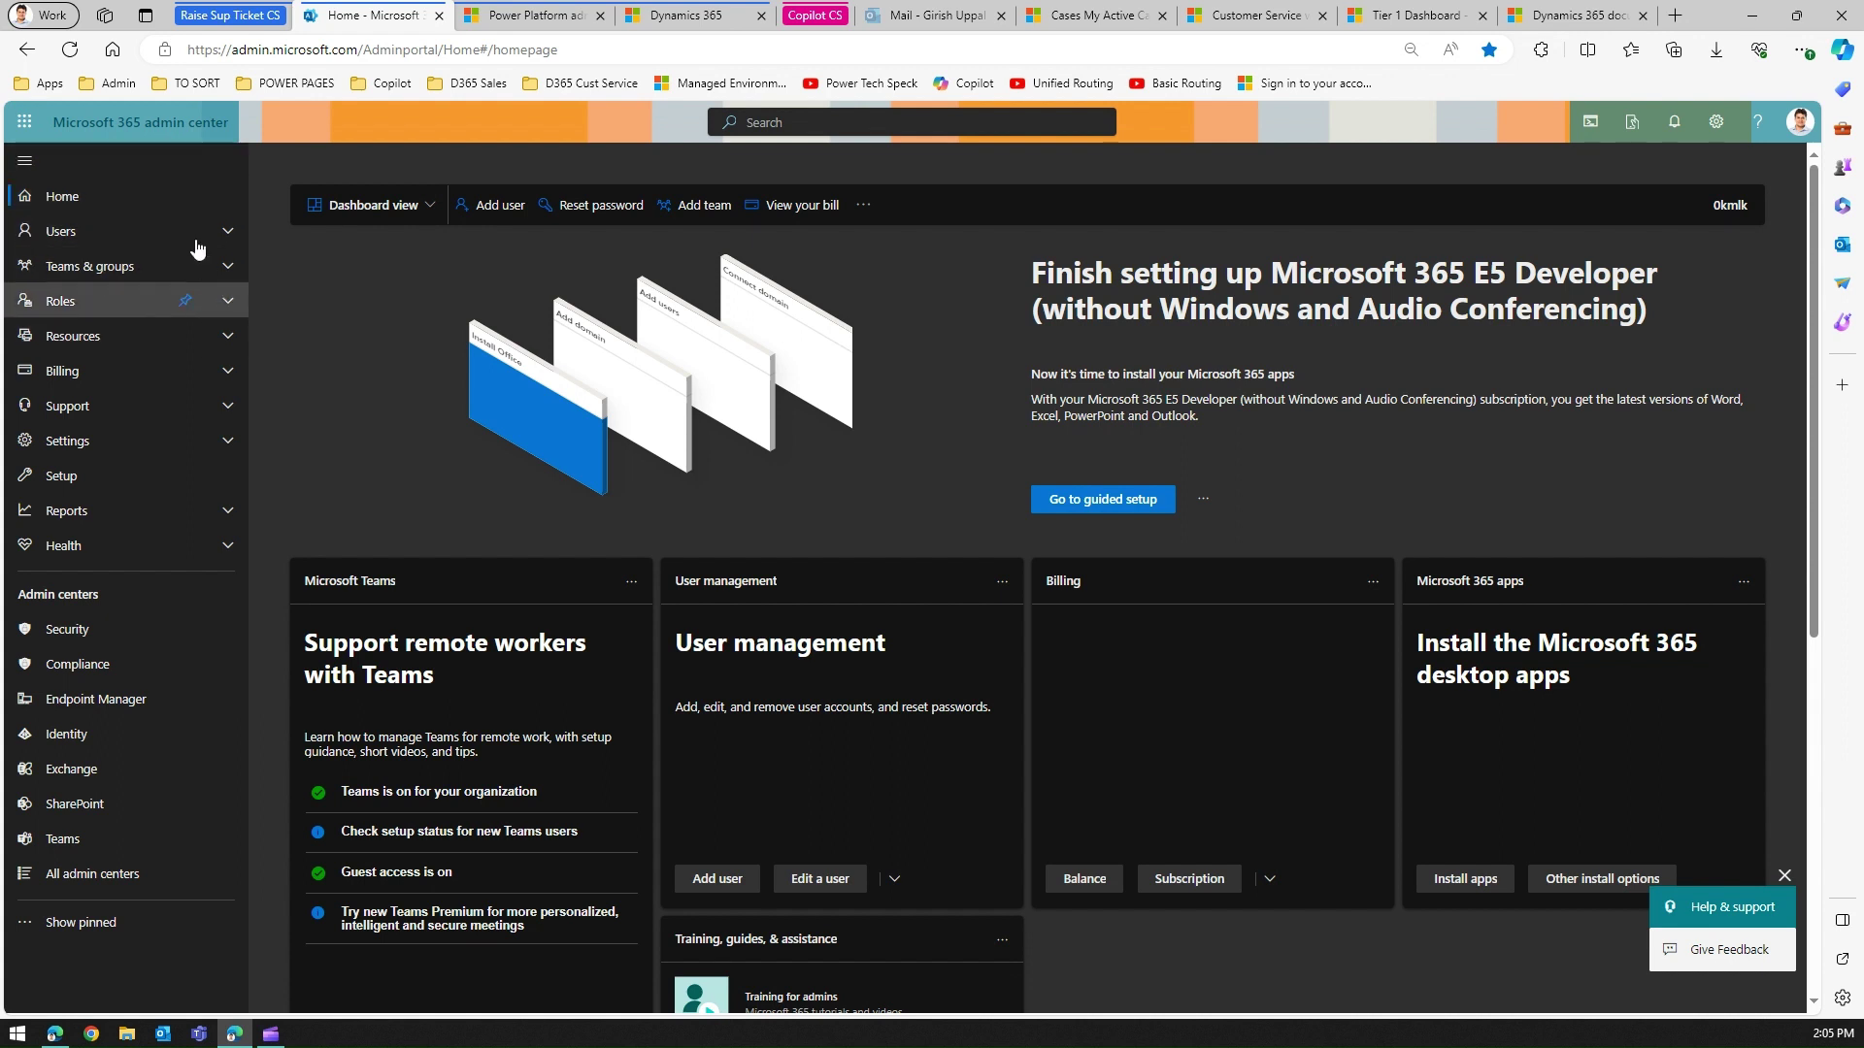
Open Help & support under Support and the app launcher, then go to Power Platform admin center.
left_click(228, 408)
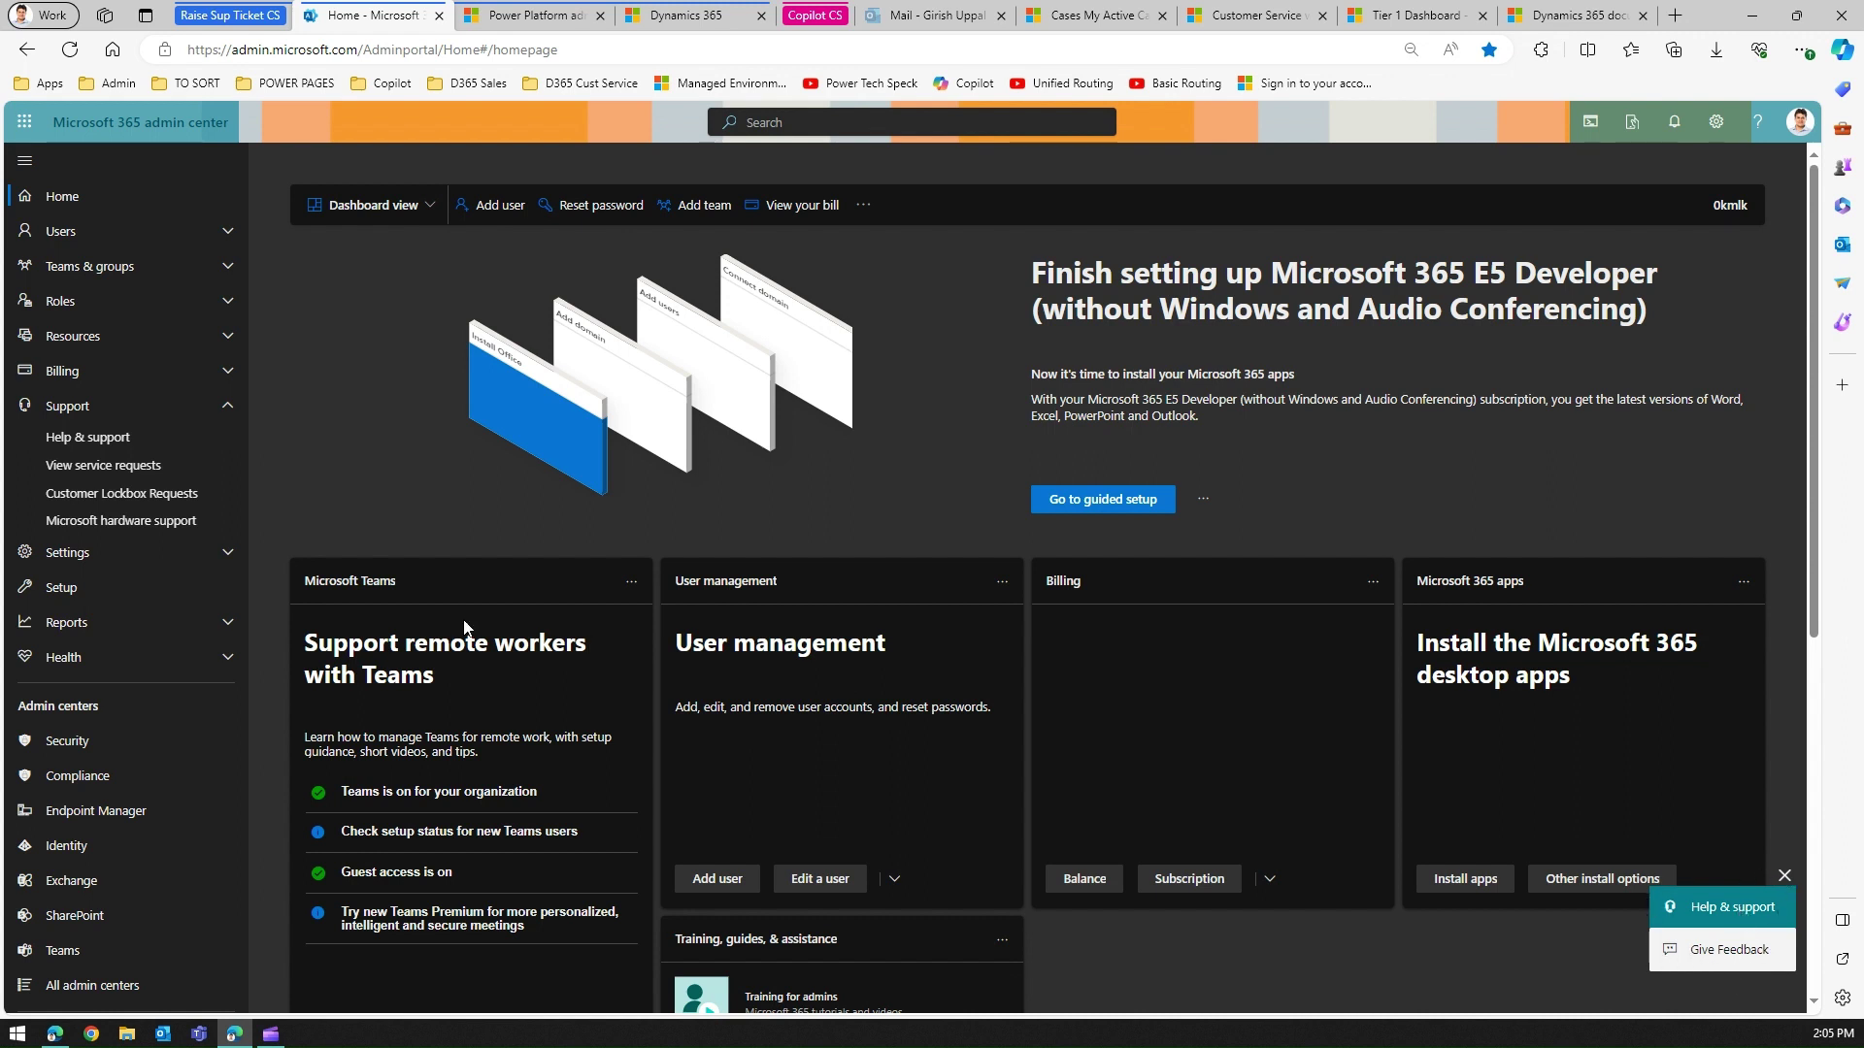
left_click(92, 442)
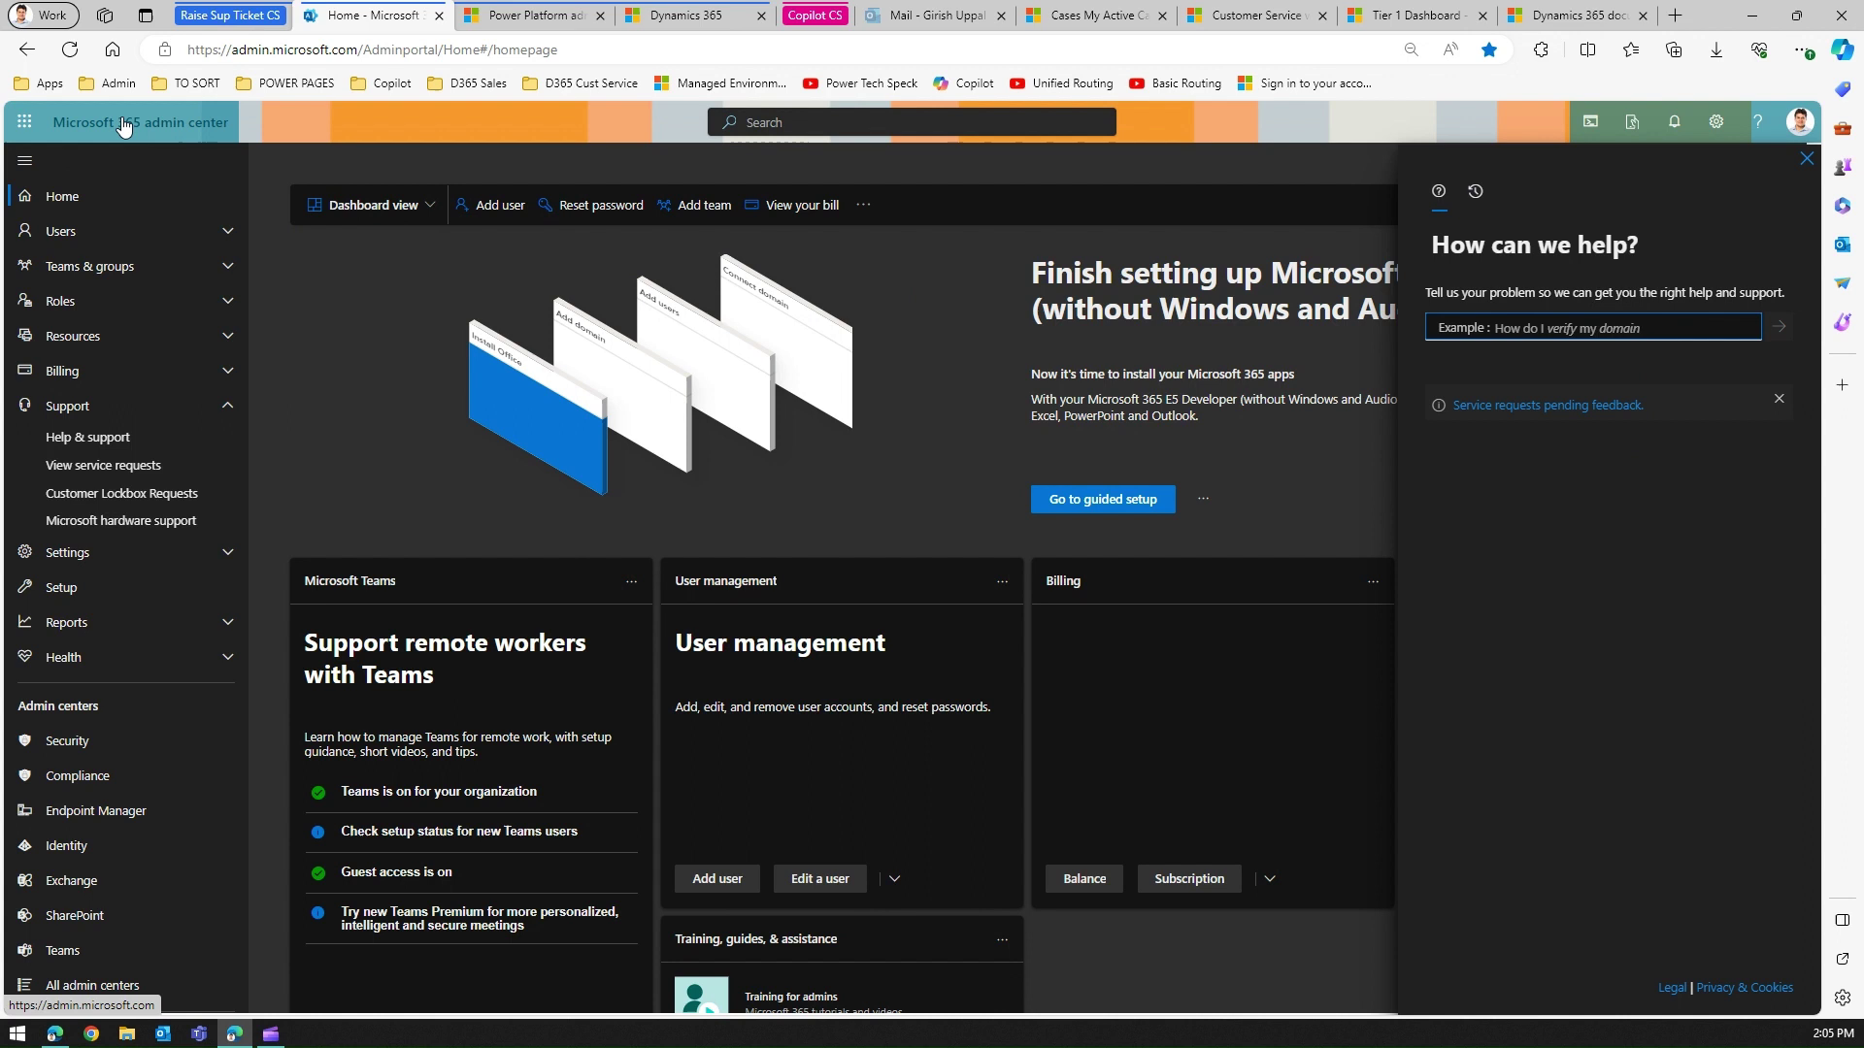
left_click(39, 123)
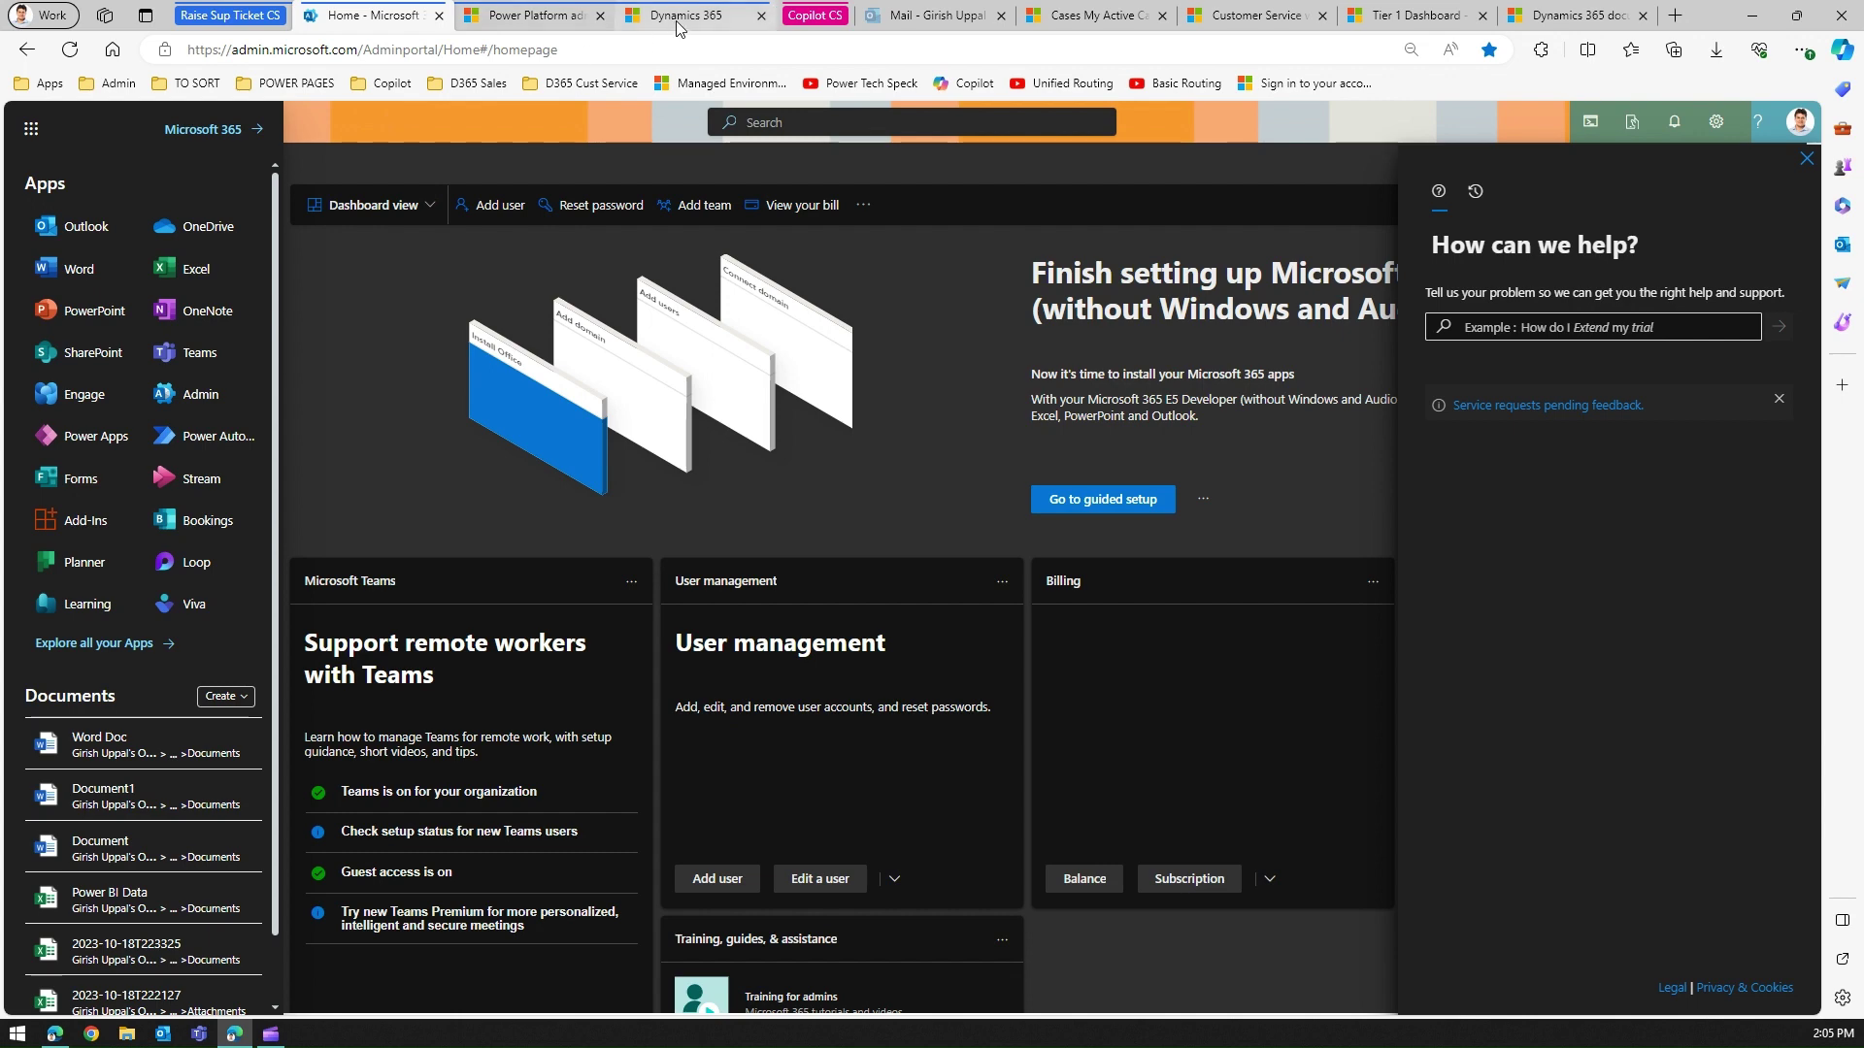
left_click(526, 18)
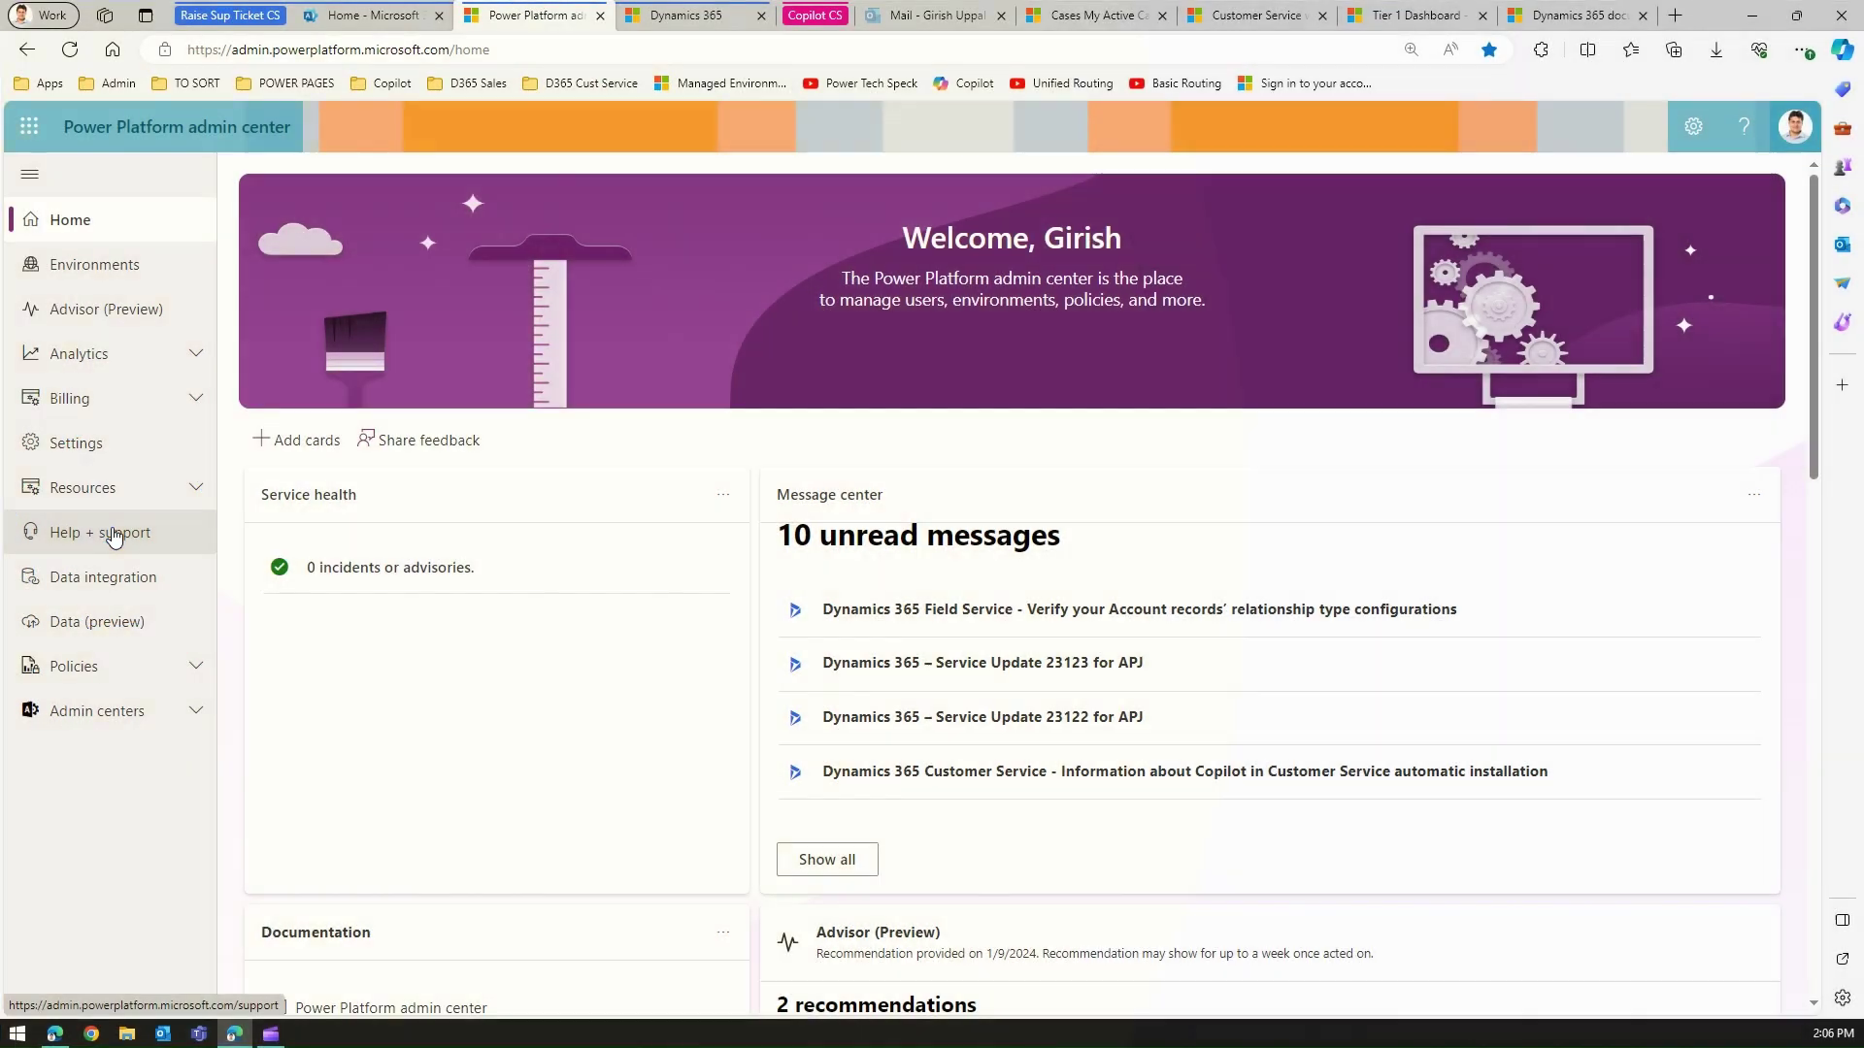
Open Help + support and choose Get Help + support to bring up 'How can we help?'.
left_click(114, 533)
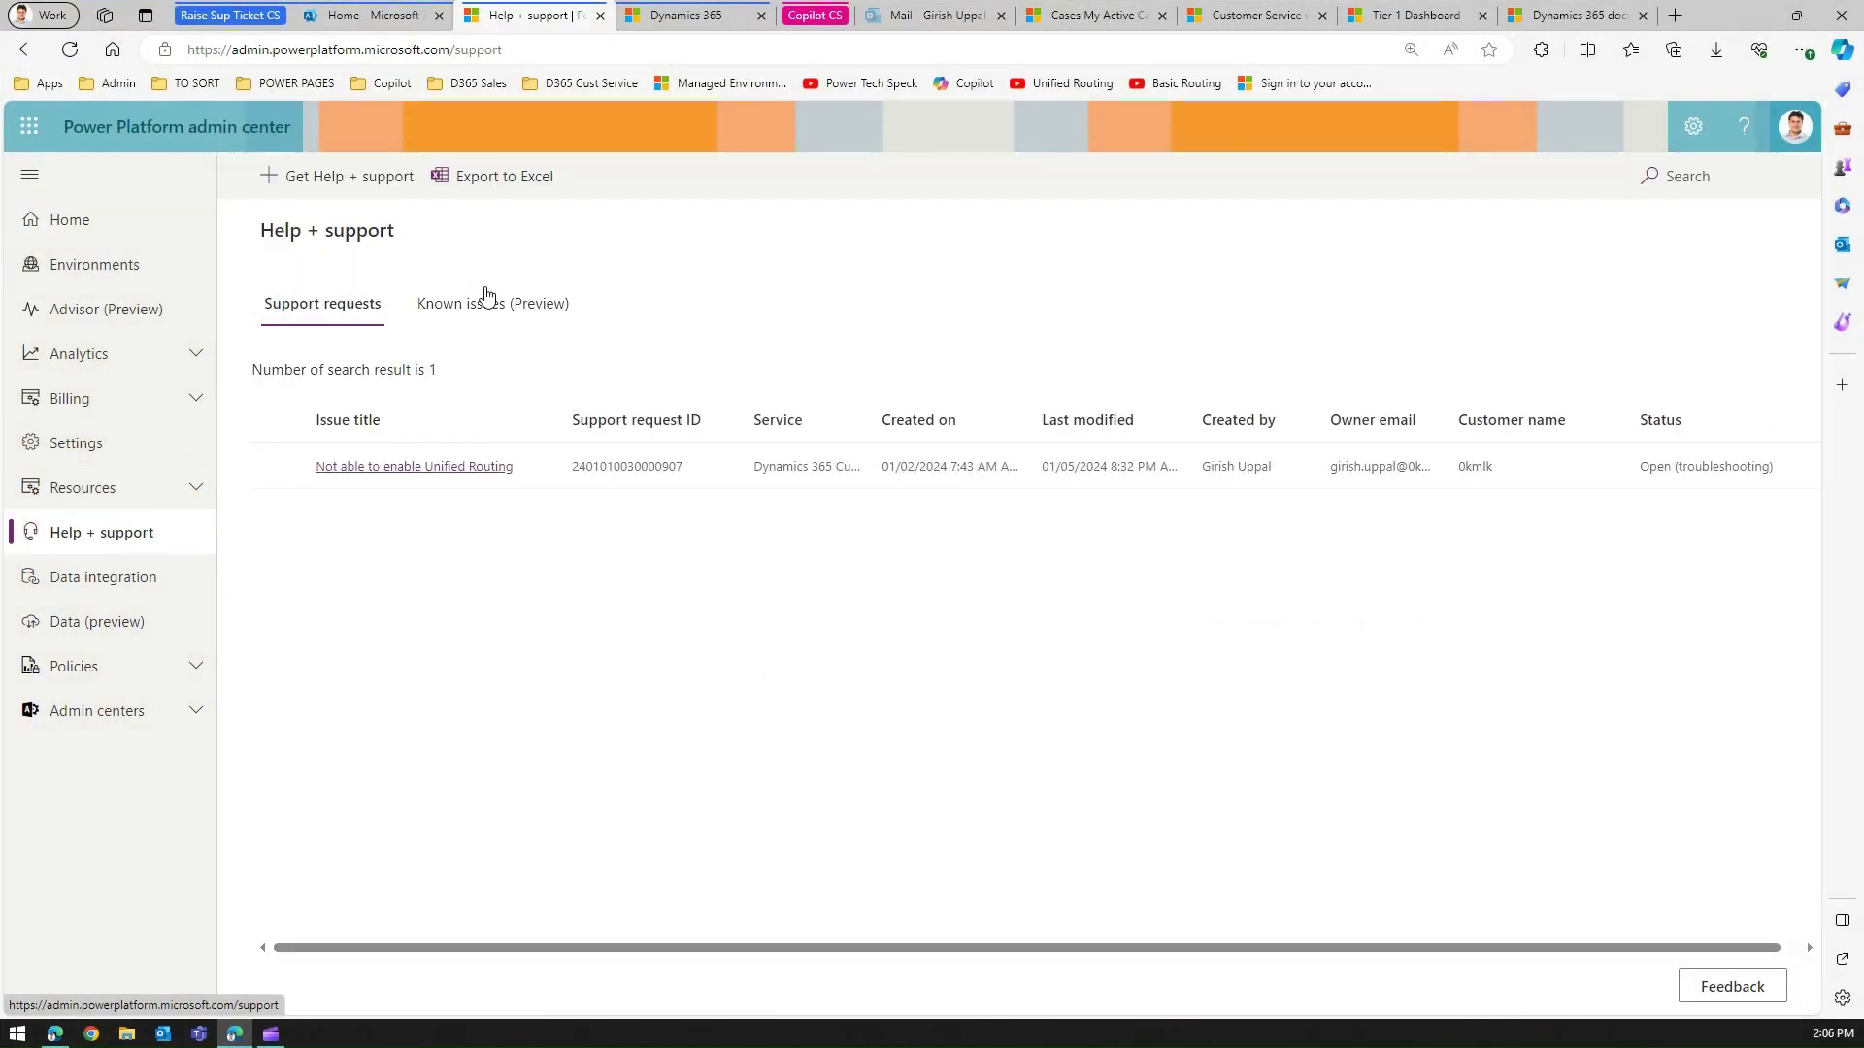
left_click(292, 182)
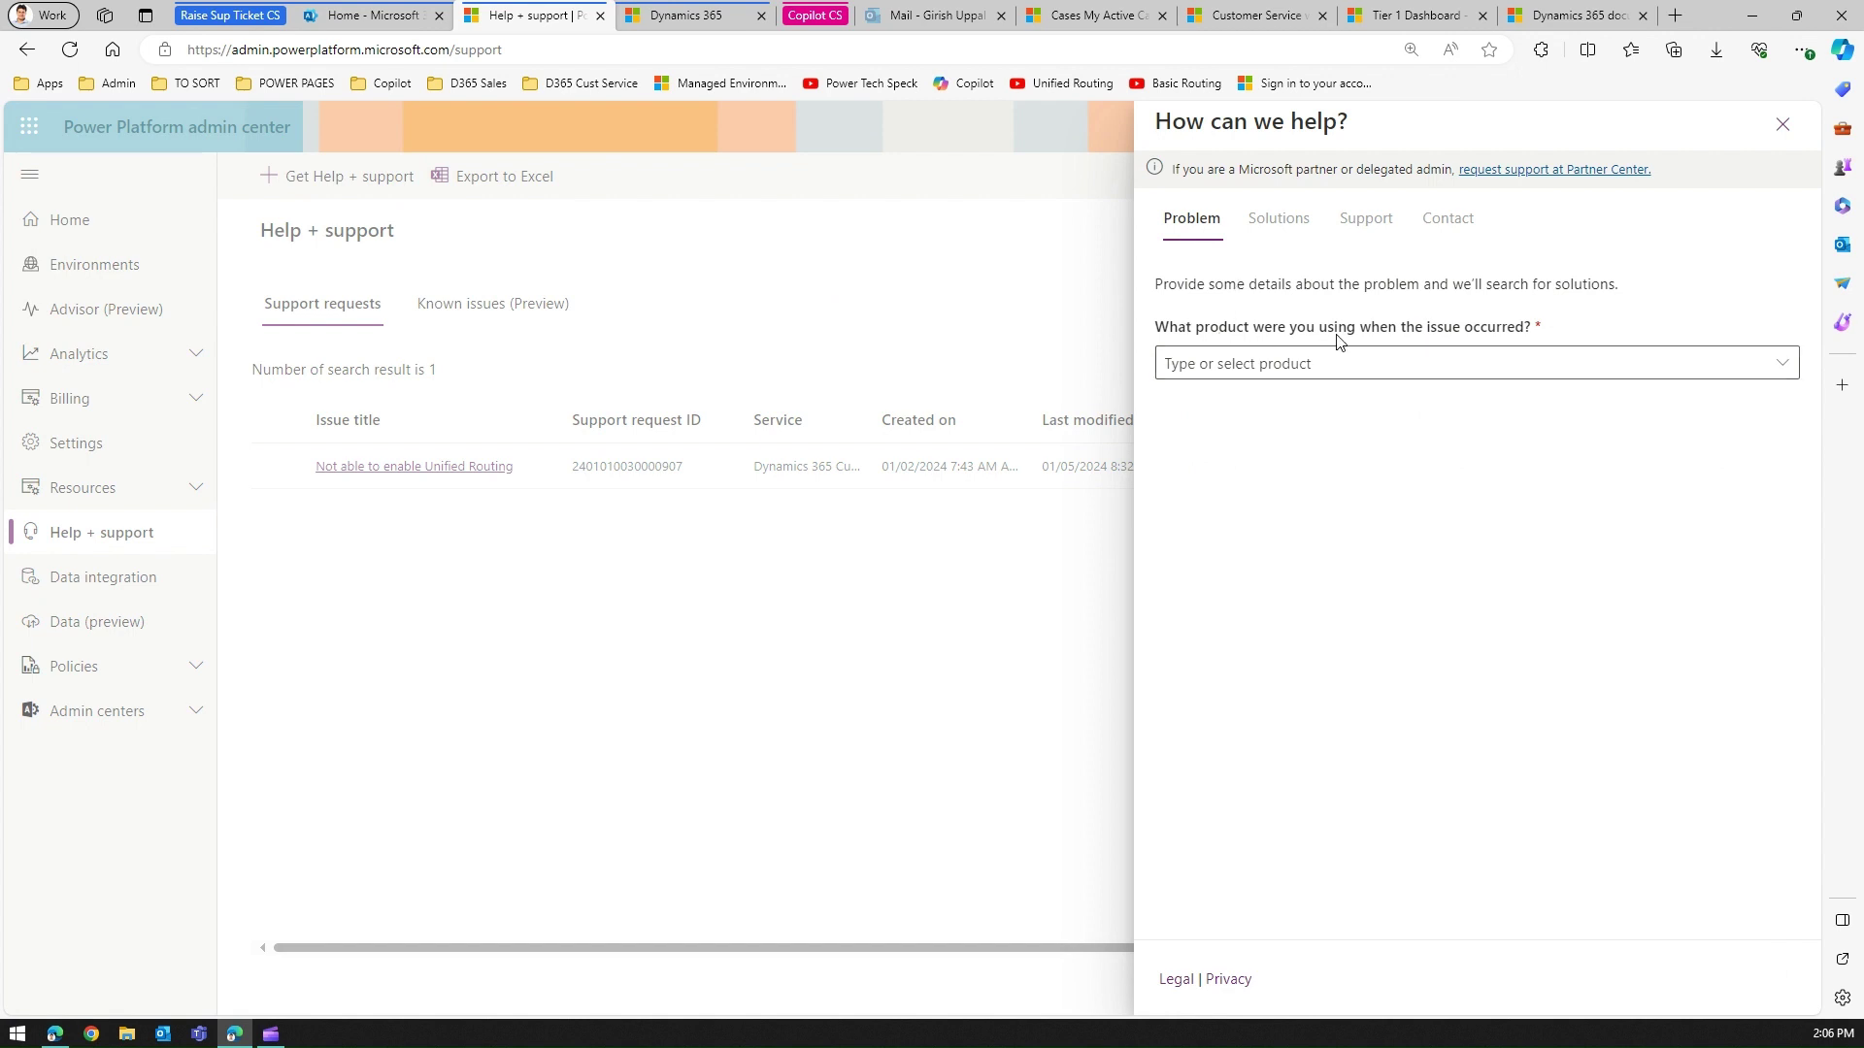
Choose Dynamics 365 Customer Service from the help request's product list.
left_click(1758, 360)
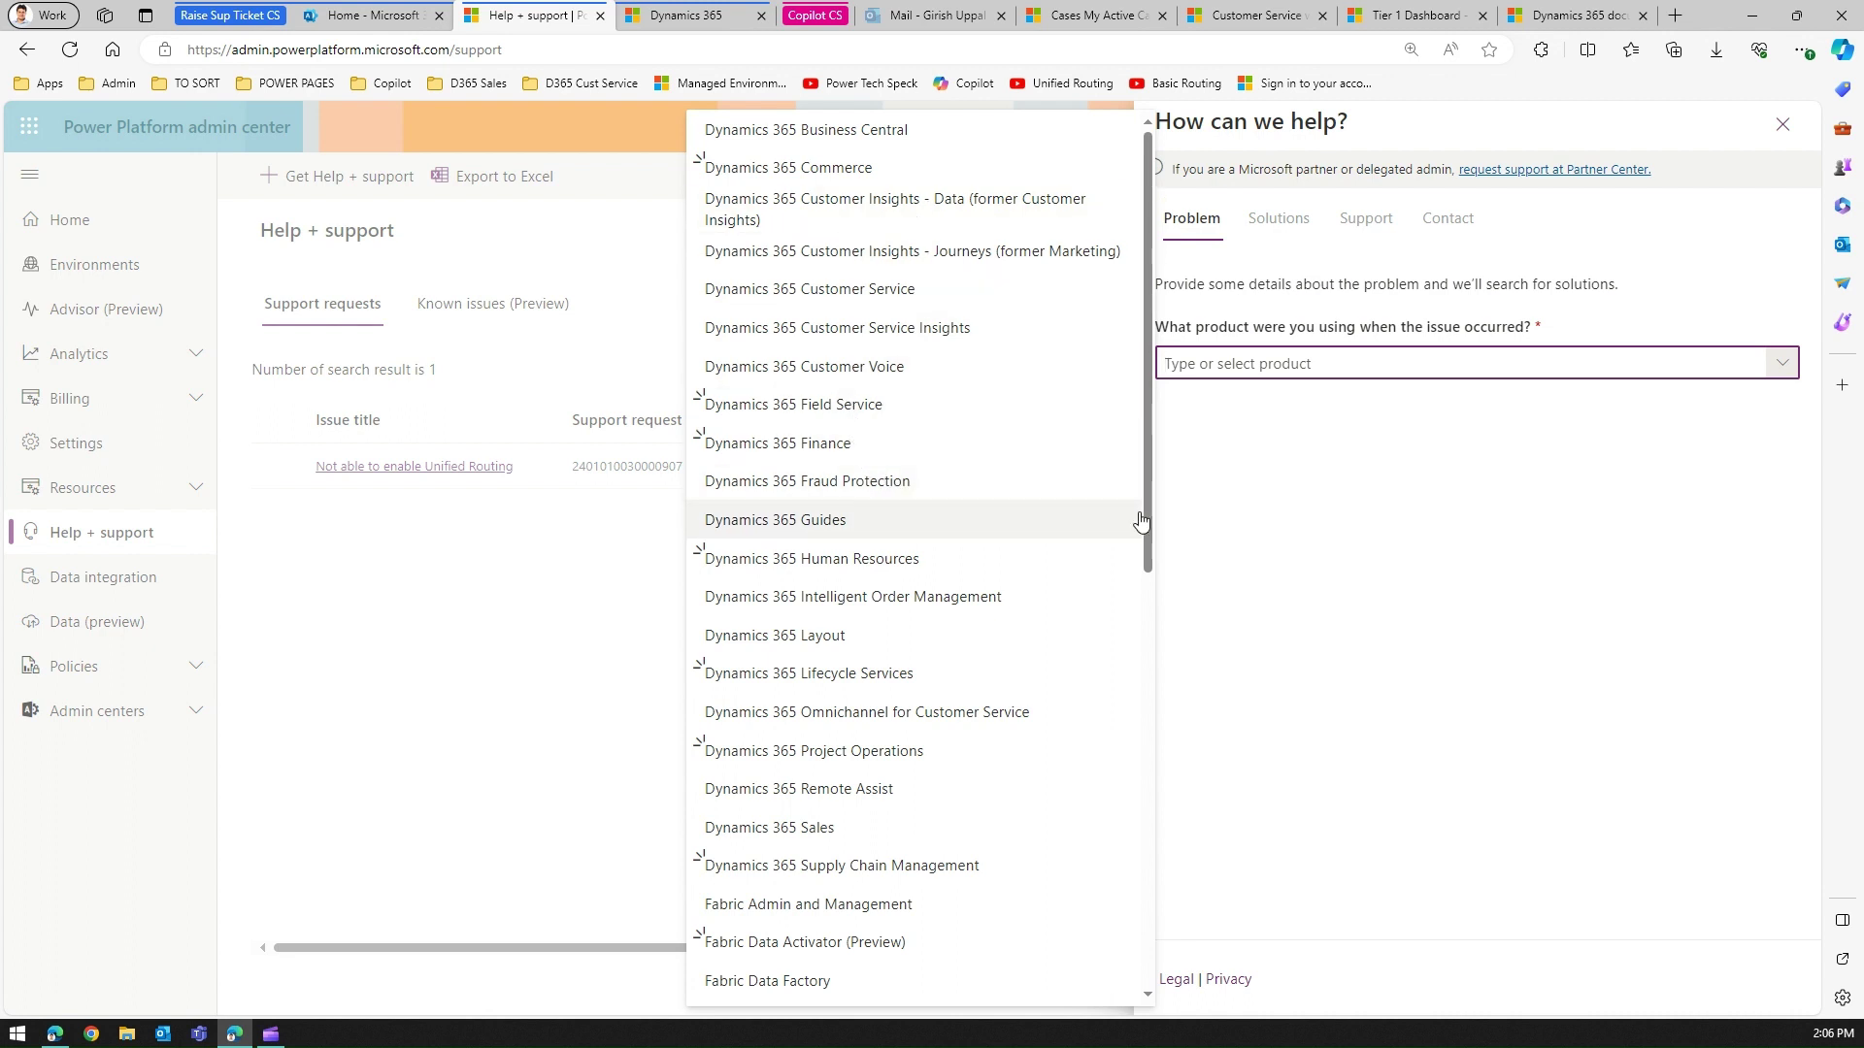
scroll(1142, 522, "down", 1)
left_click_drag(1141, 526, 1144, 566)
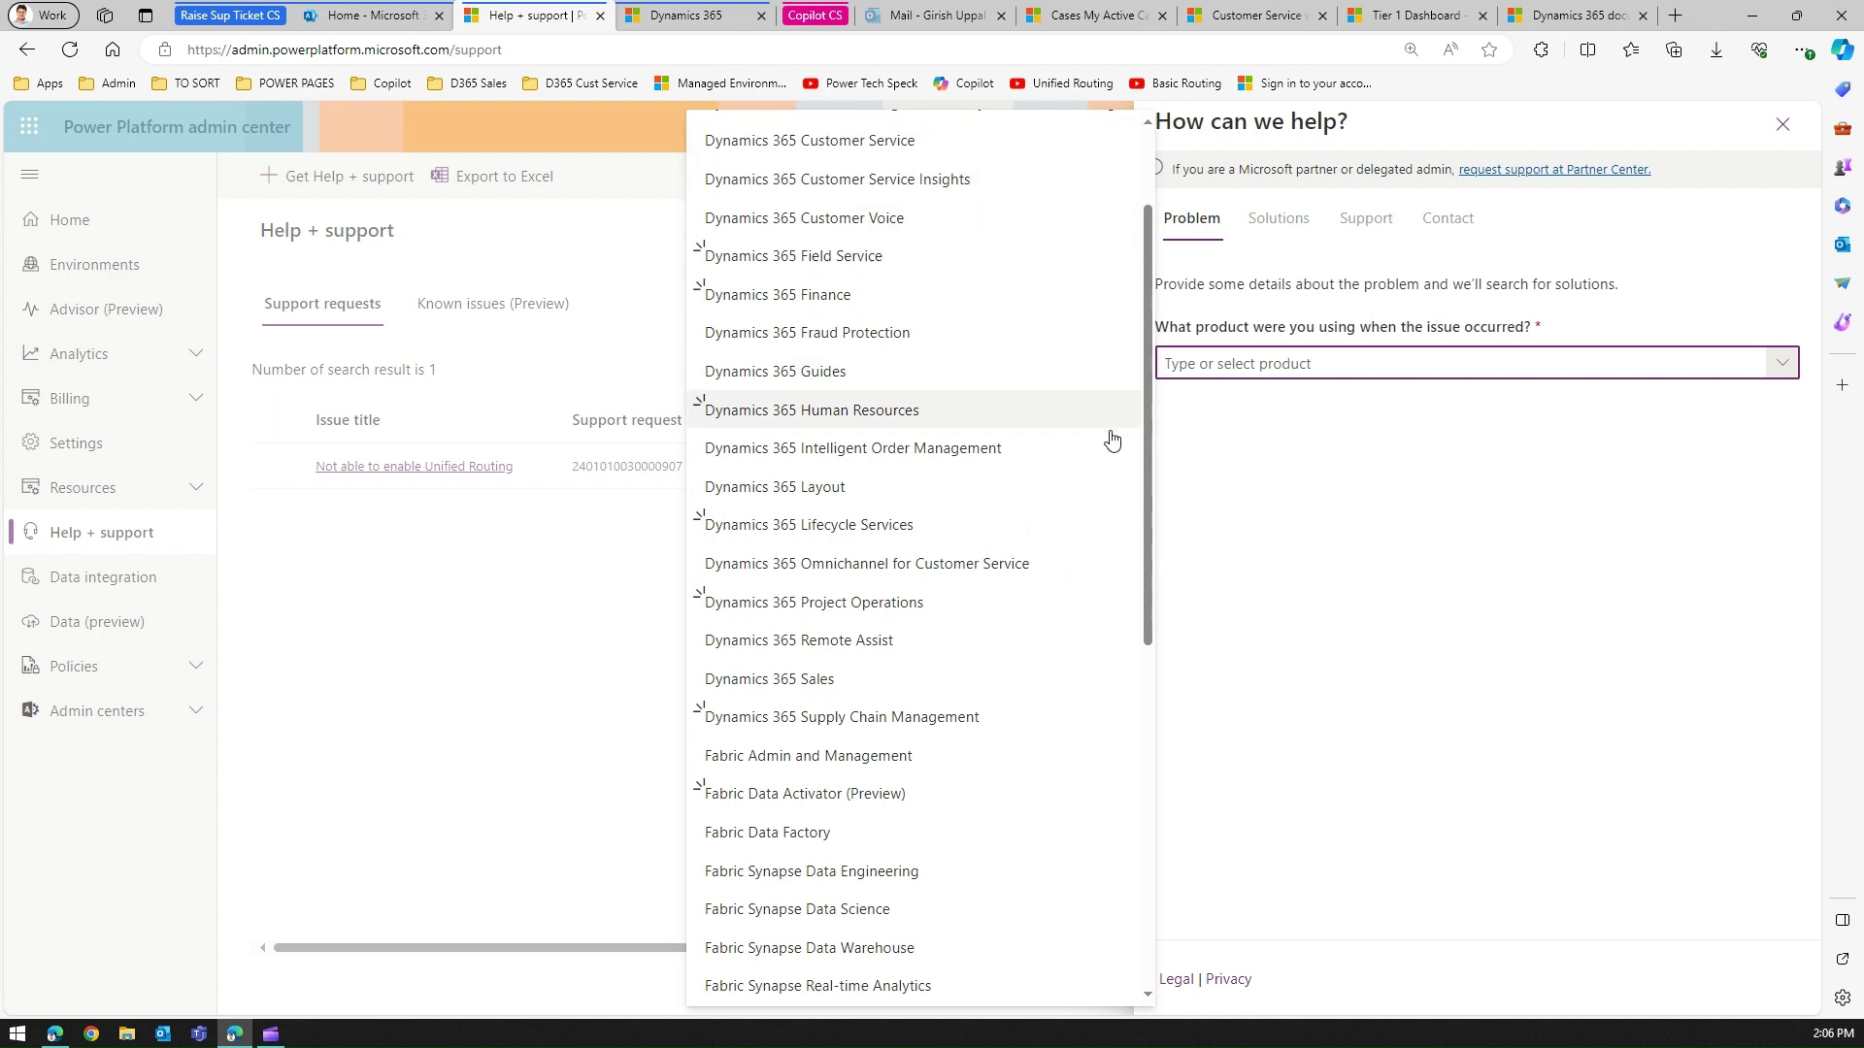
left_click_drag(1142, 456, 1147, 807)
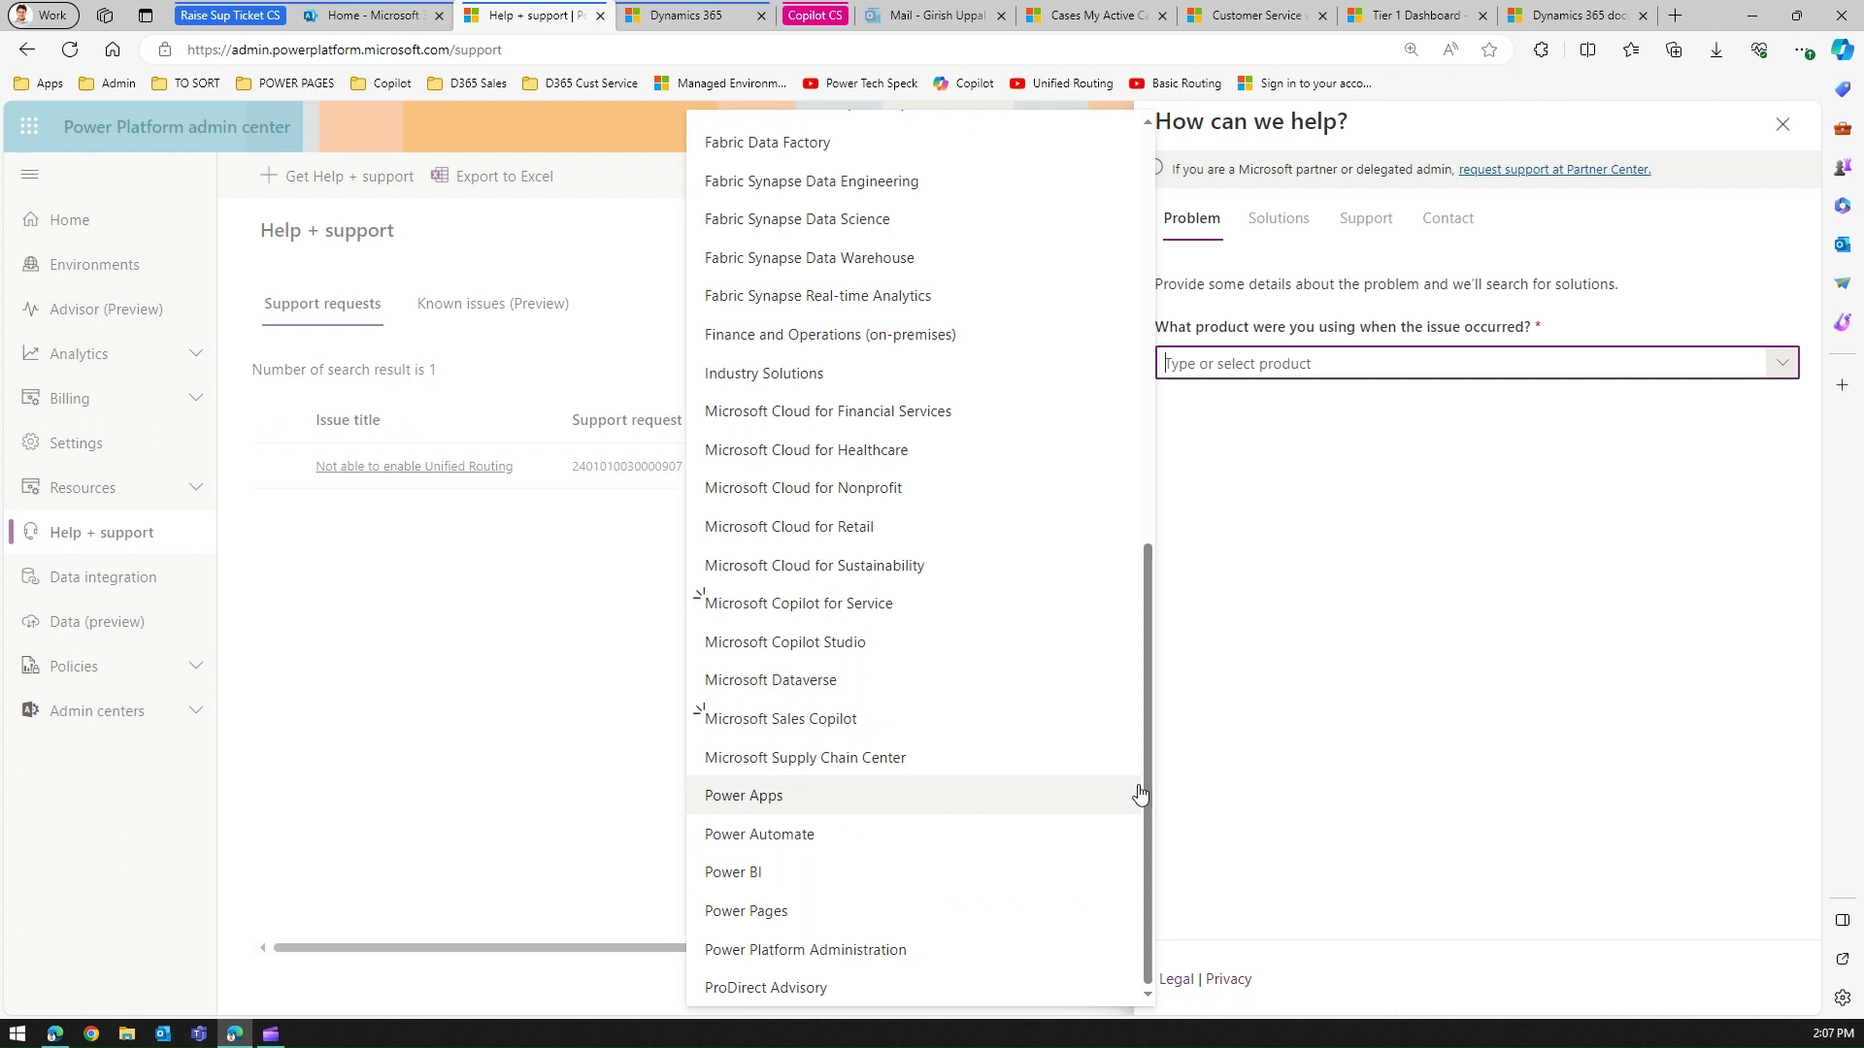
left_click_drag(1145, 791, 1175, 485)
scroll(1044, 382, "up", 1)
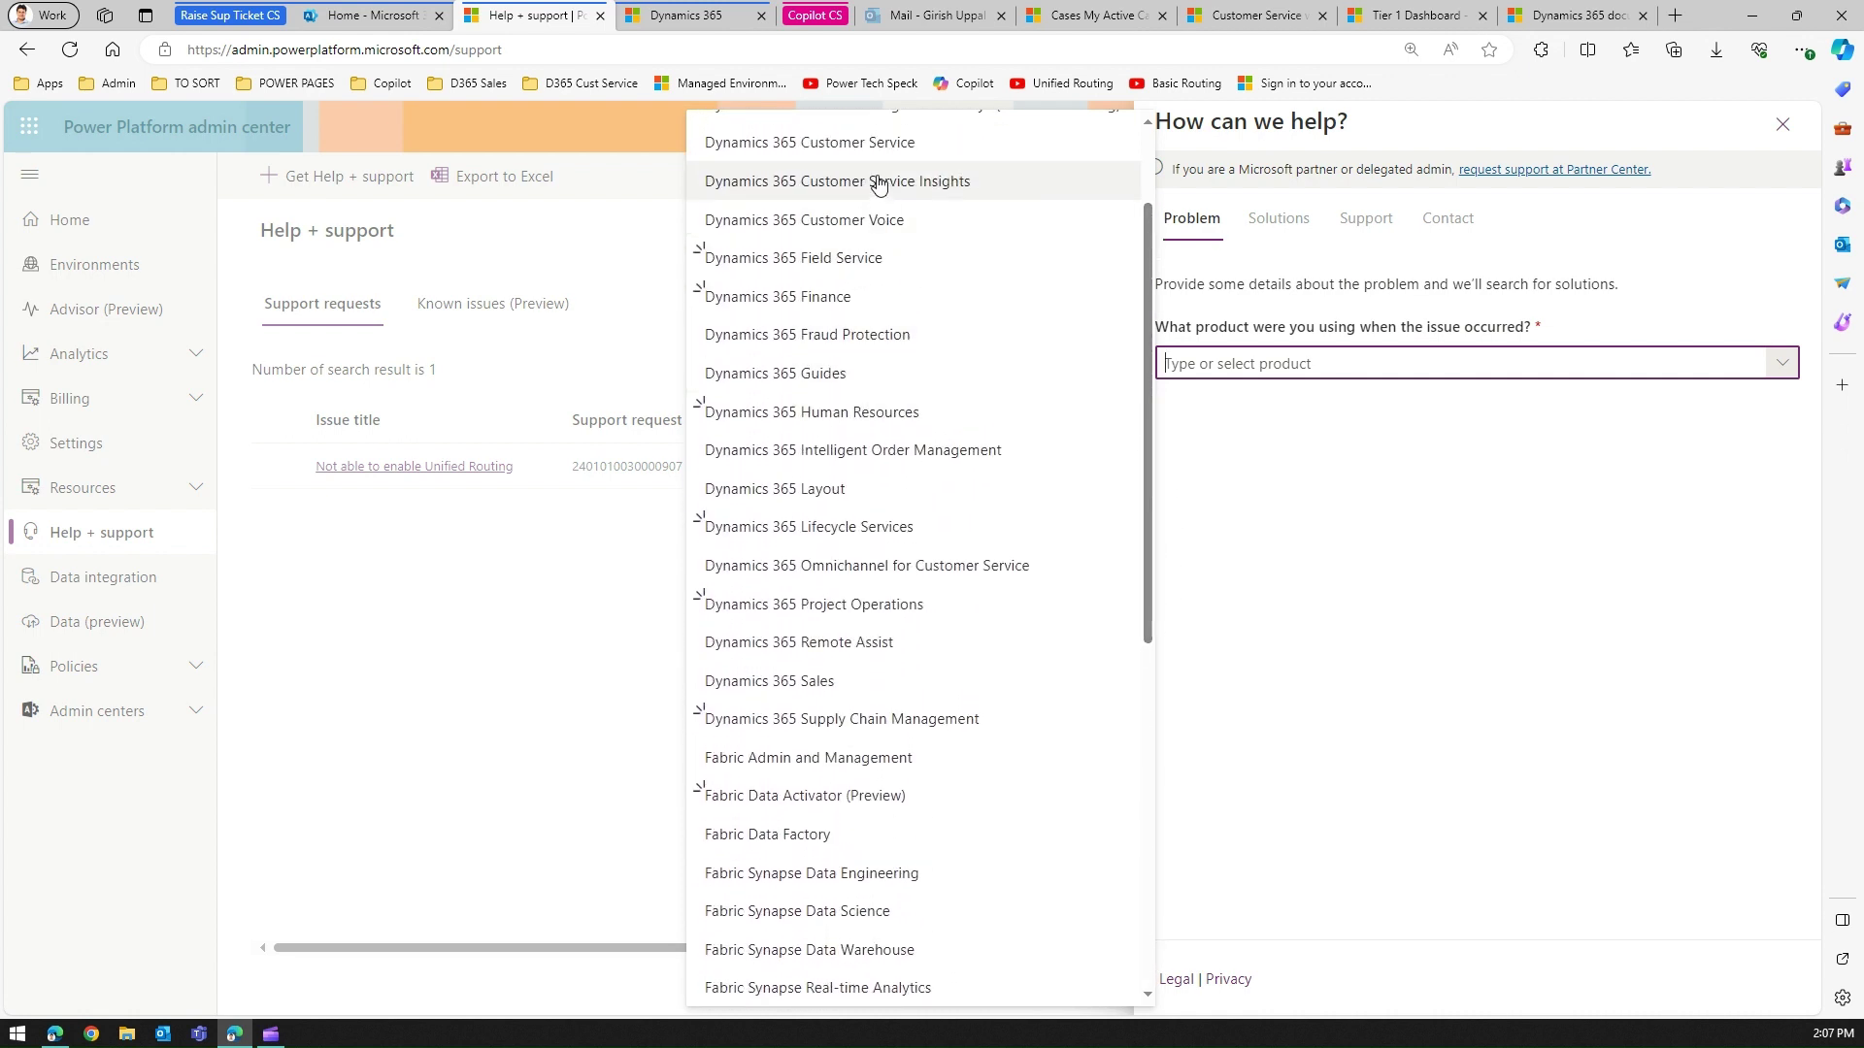
left_click(884, 146)
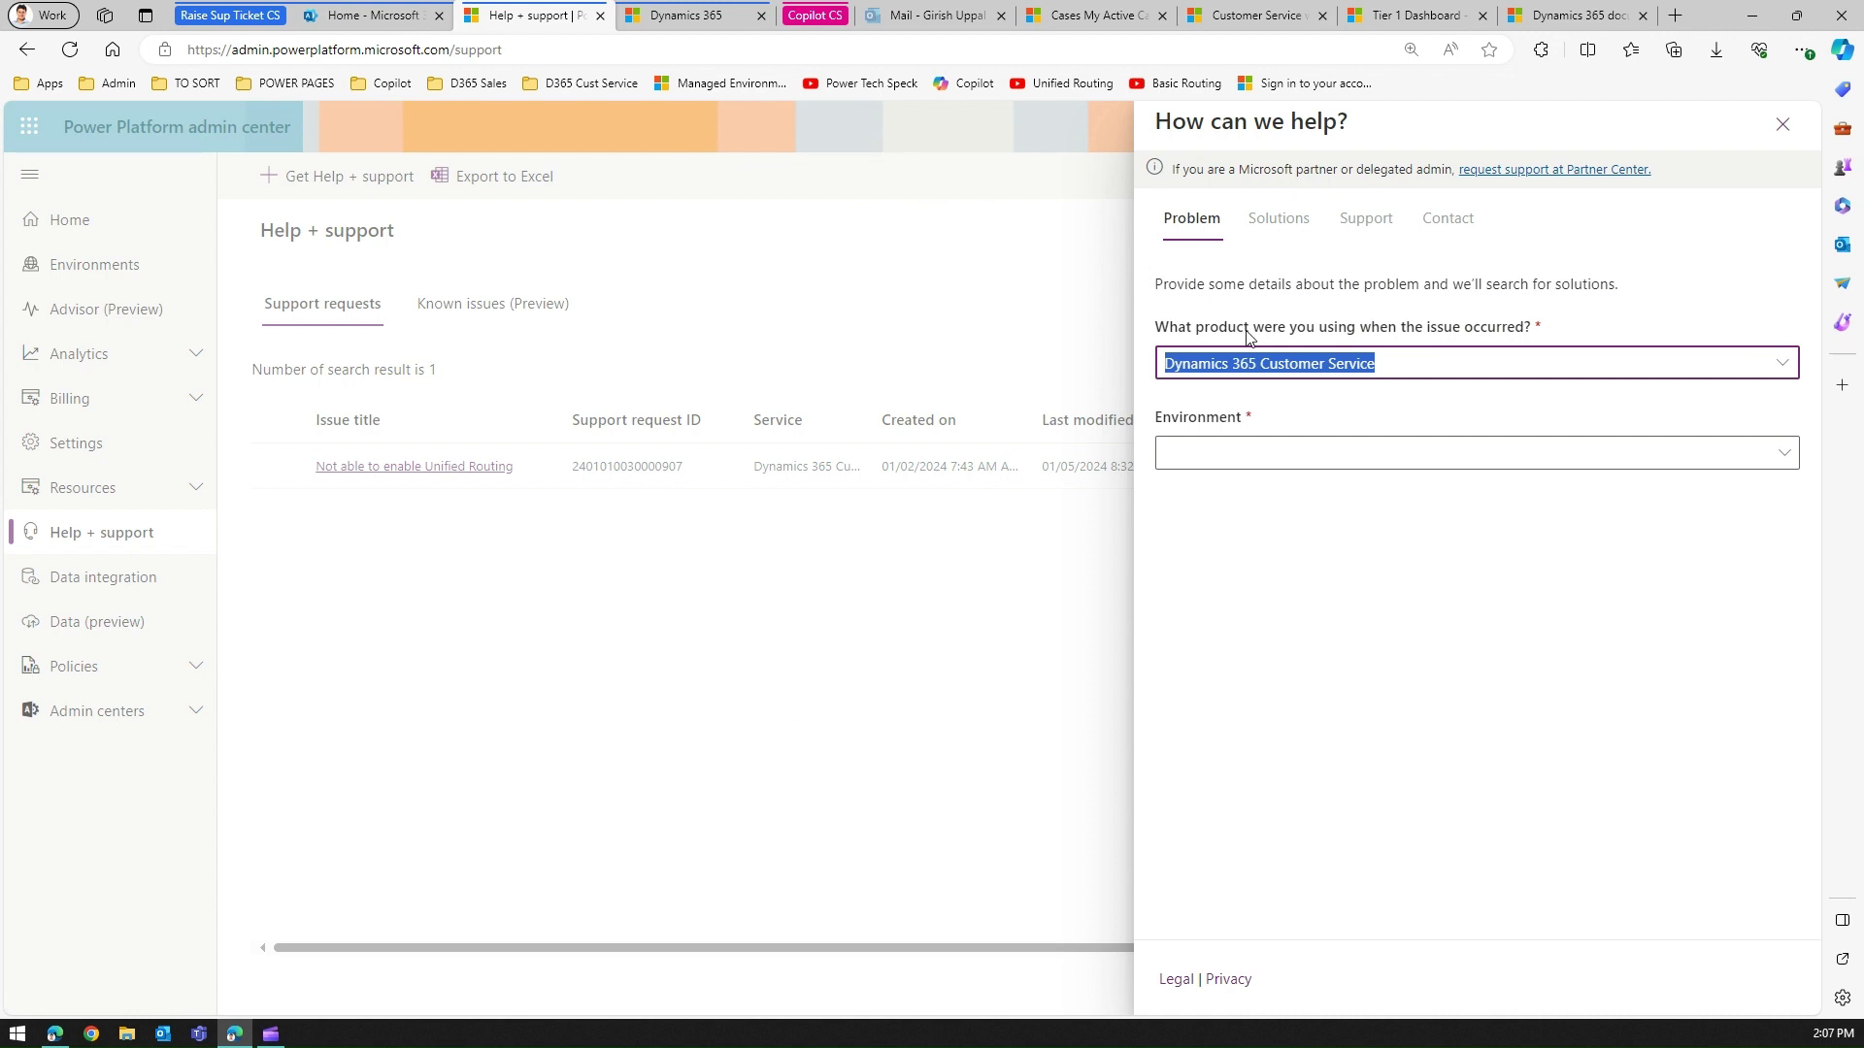
Select Customer Service Trial and describe the issue as 'Not able to enable Unified Routing'.
left_click(1791, 458)
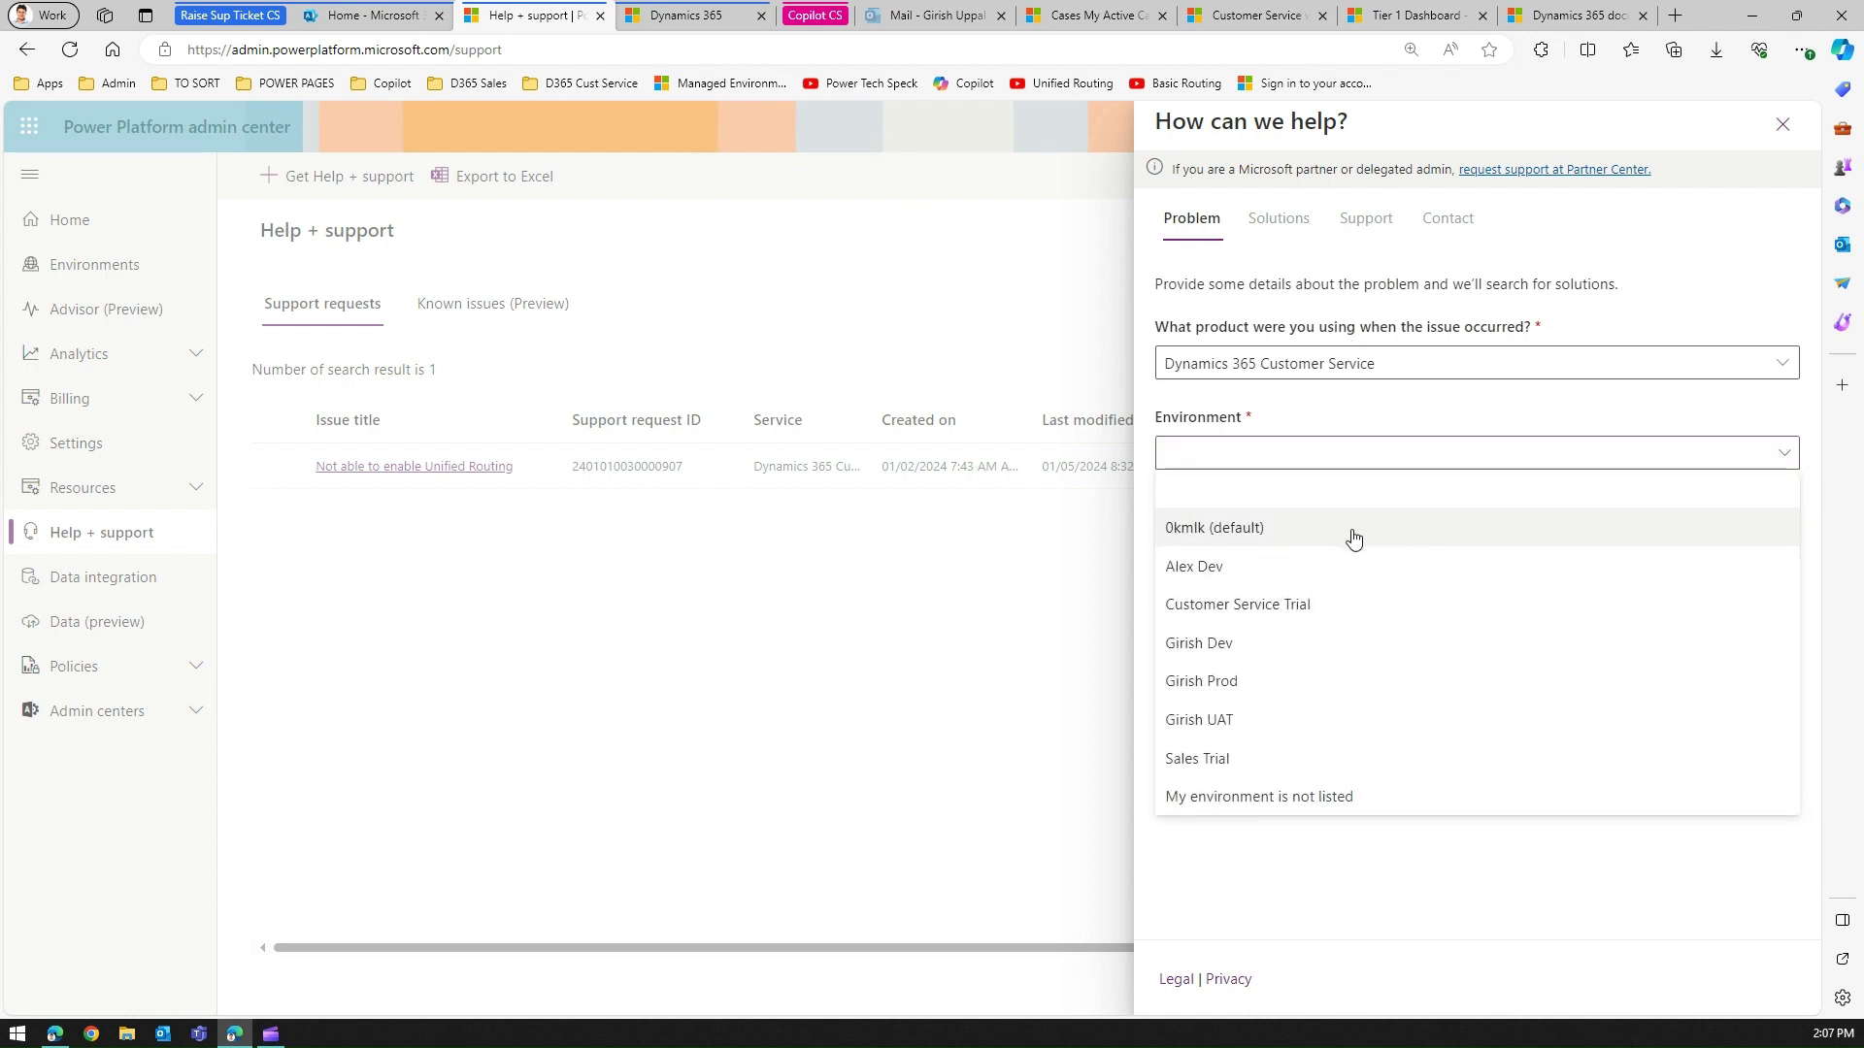
left_click(1259, 612)
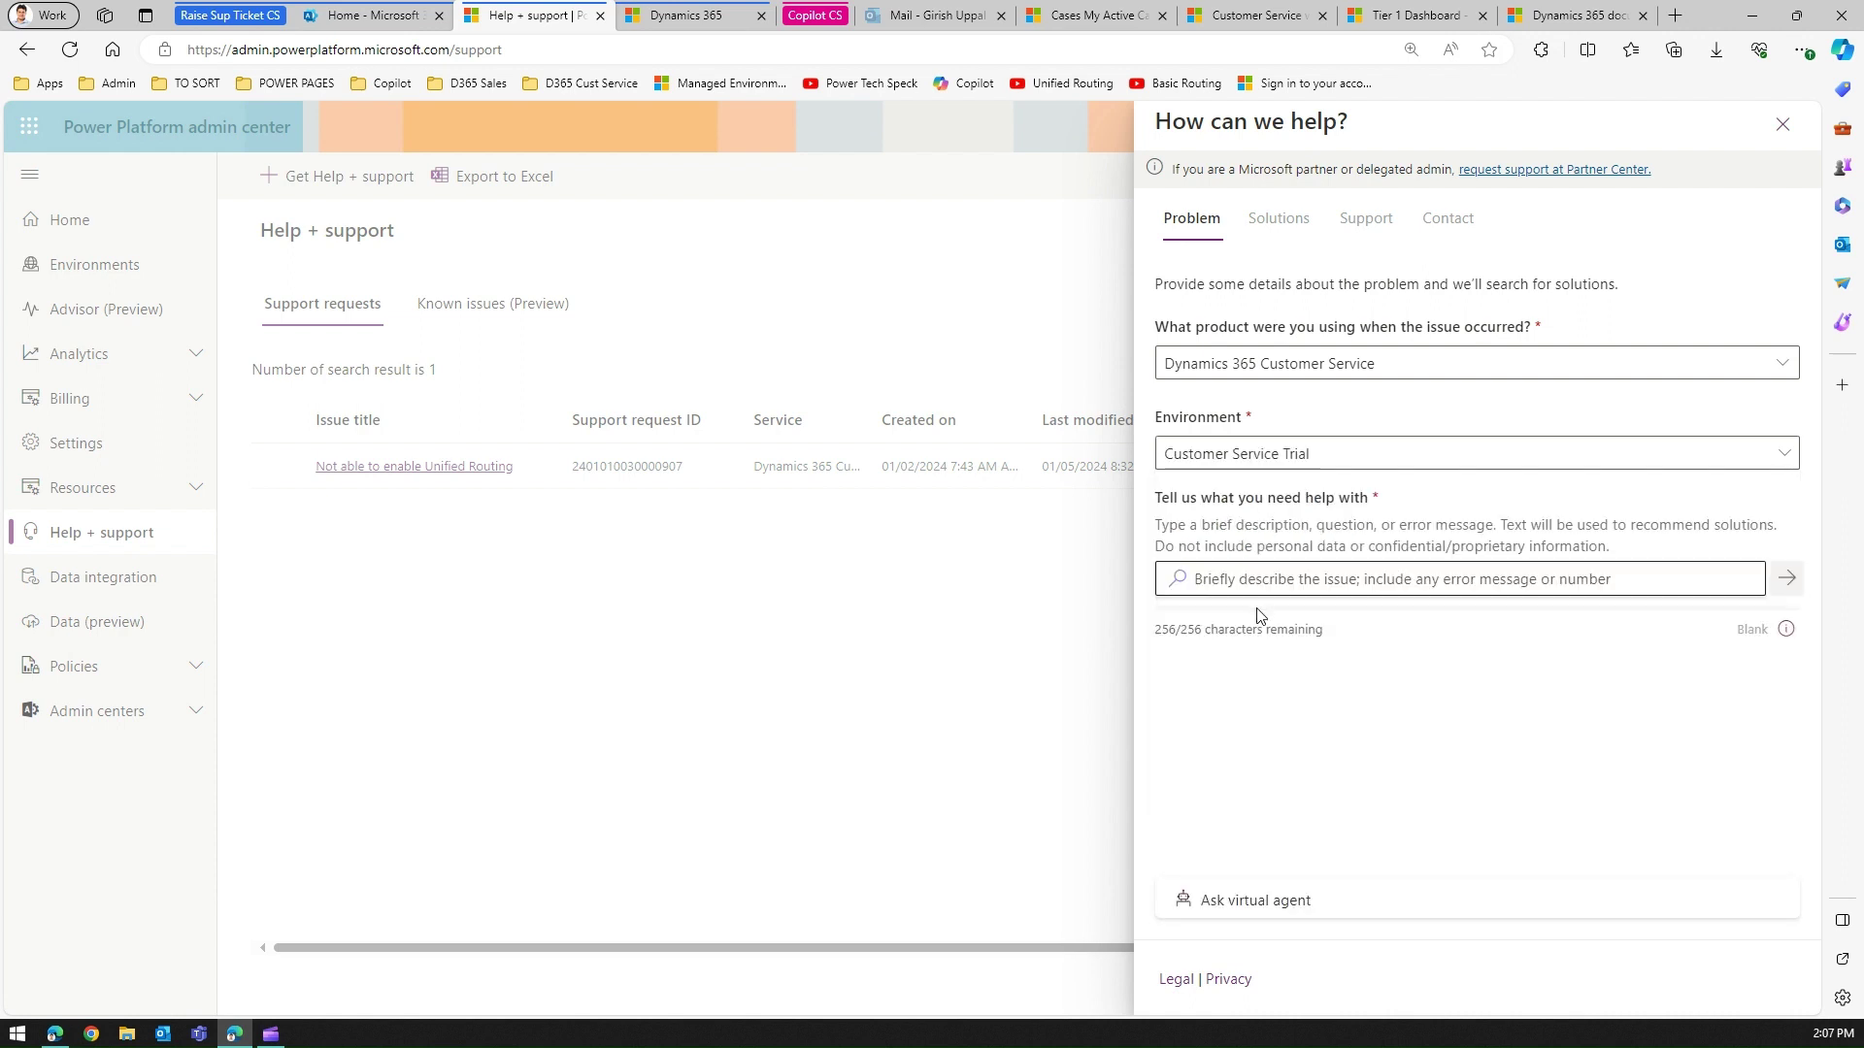
left_click(1323, 578)
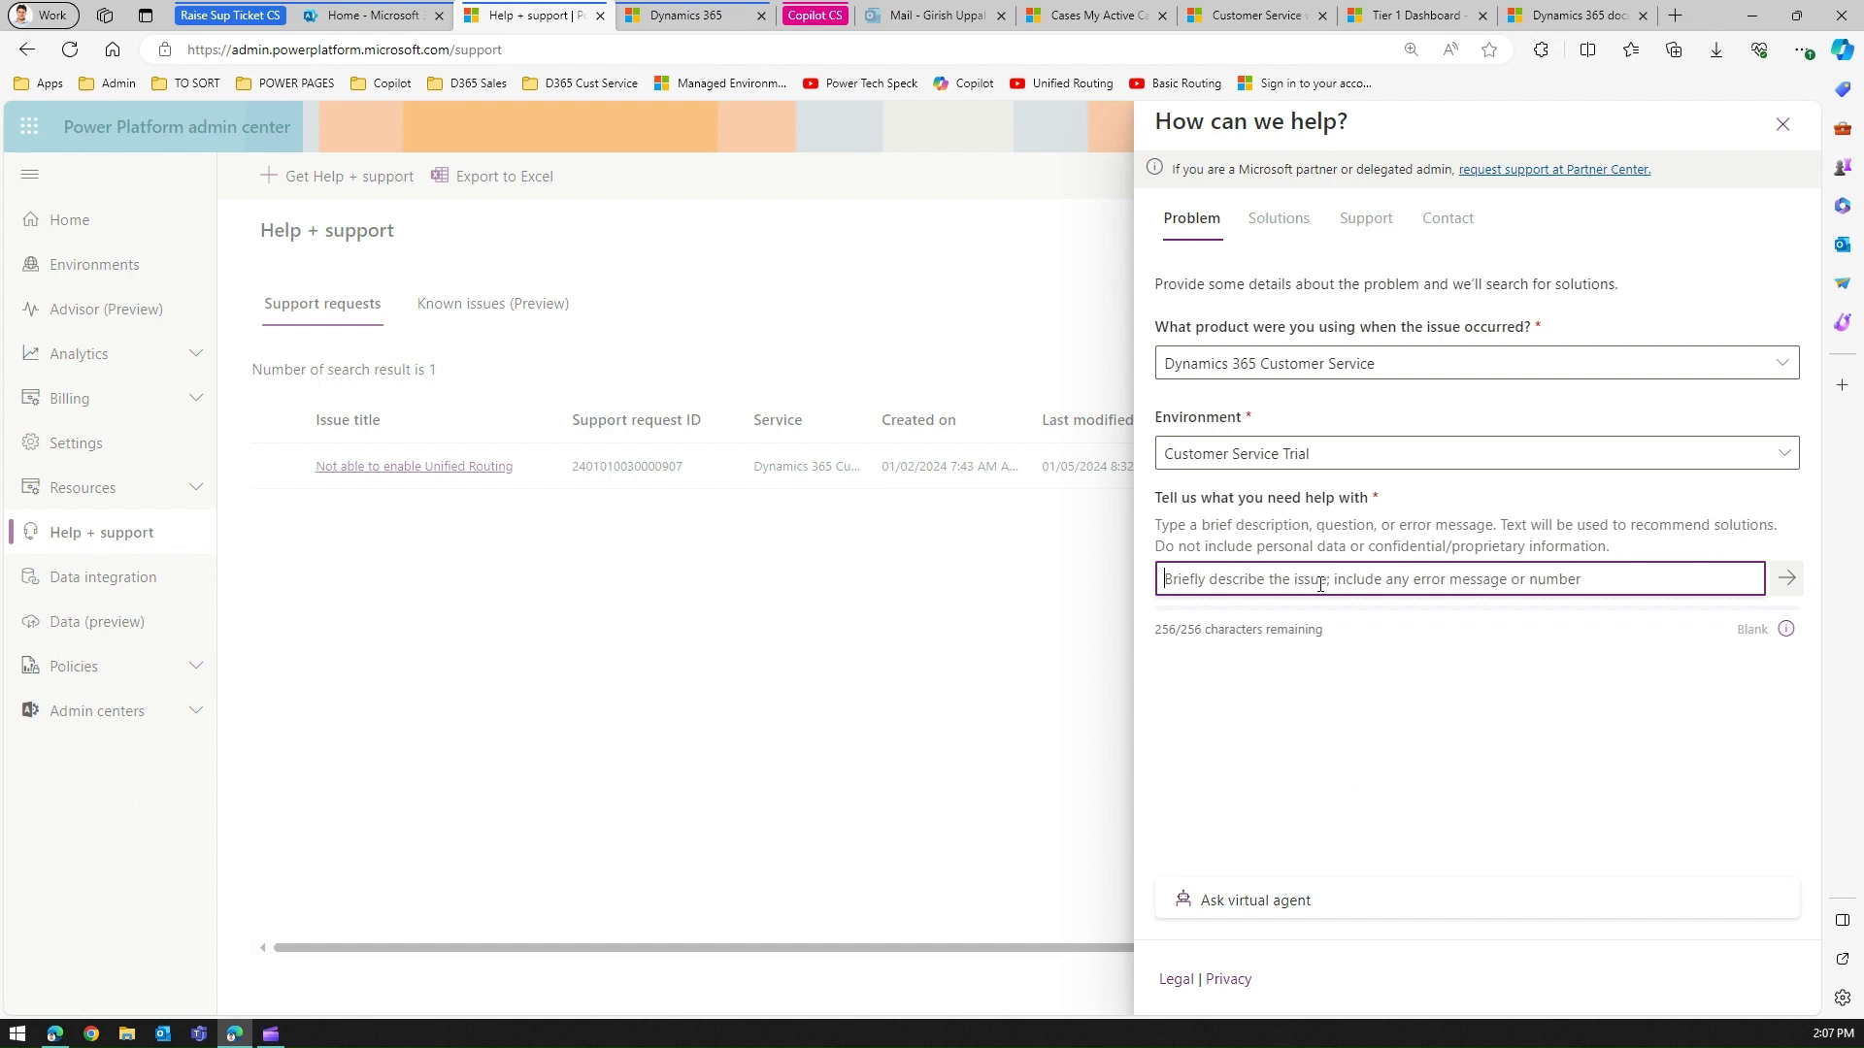
type("Enhanced")
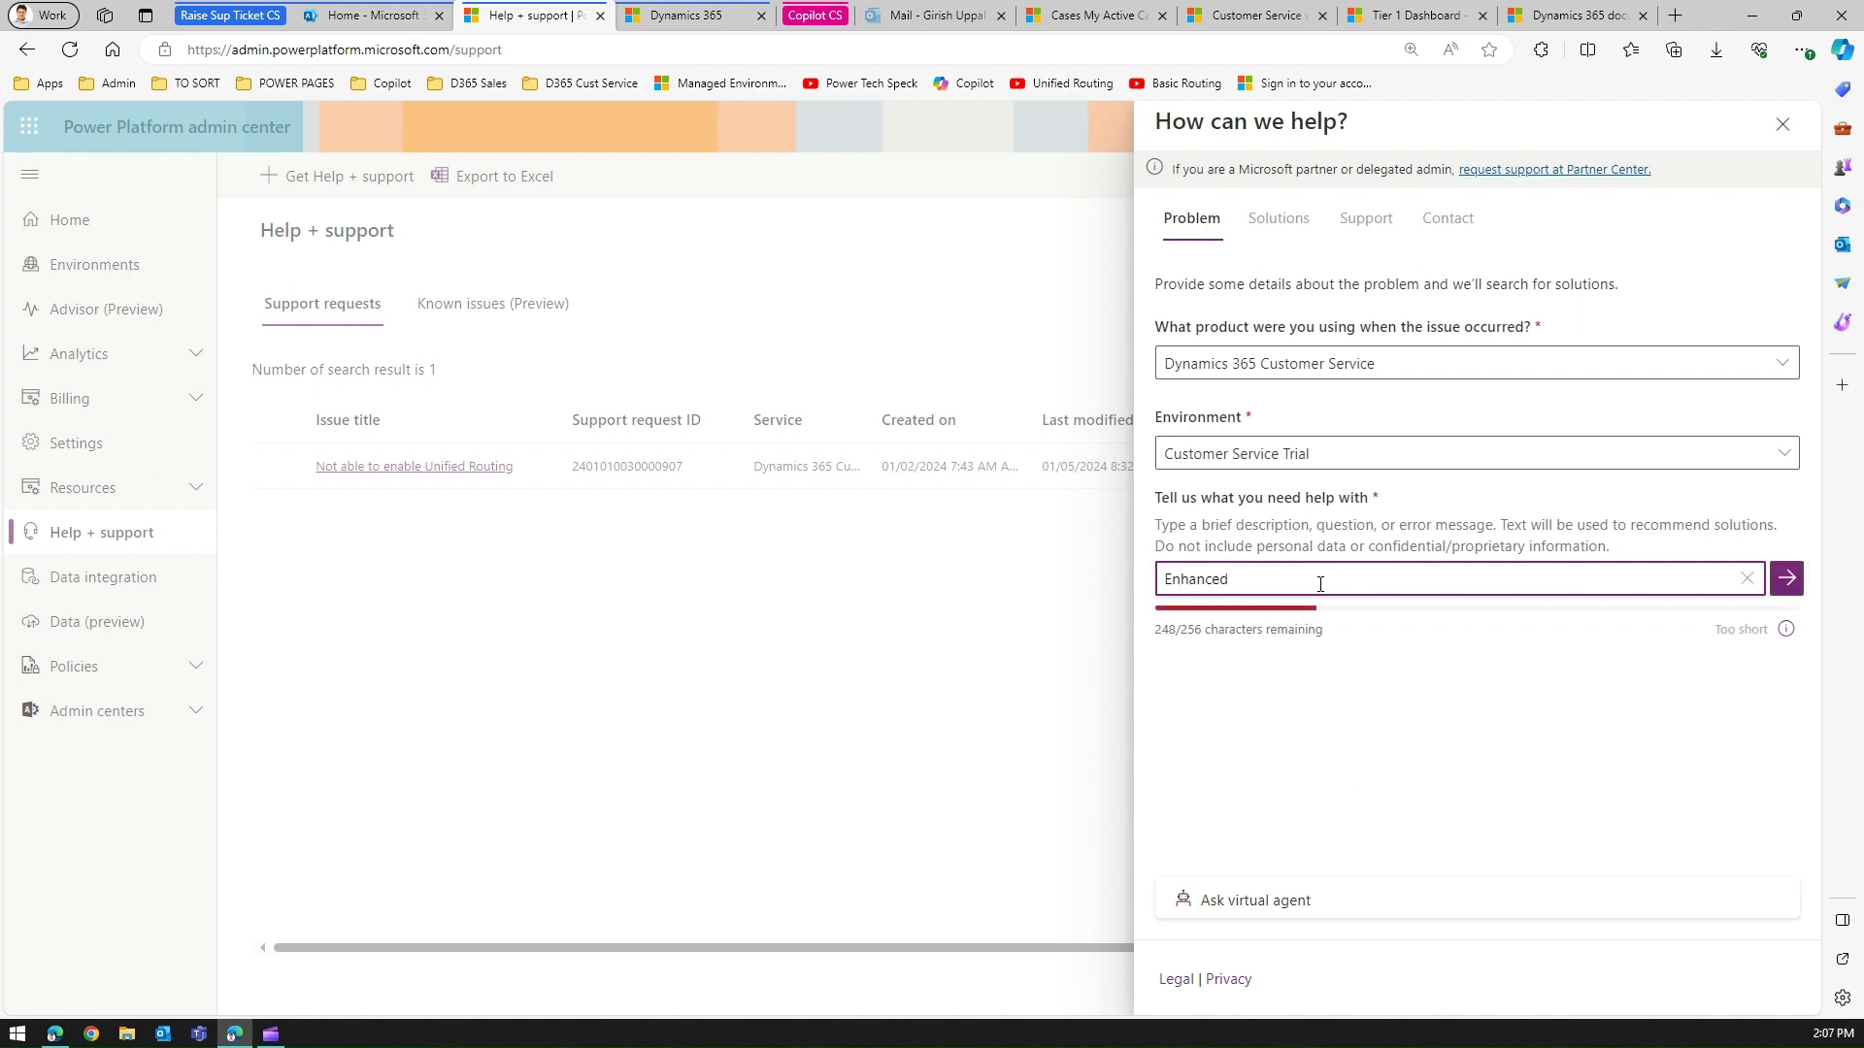
type(" routing is")
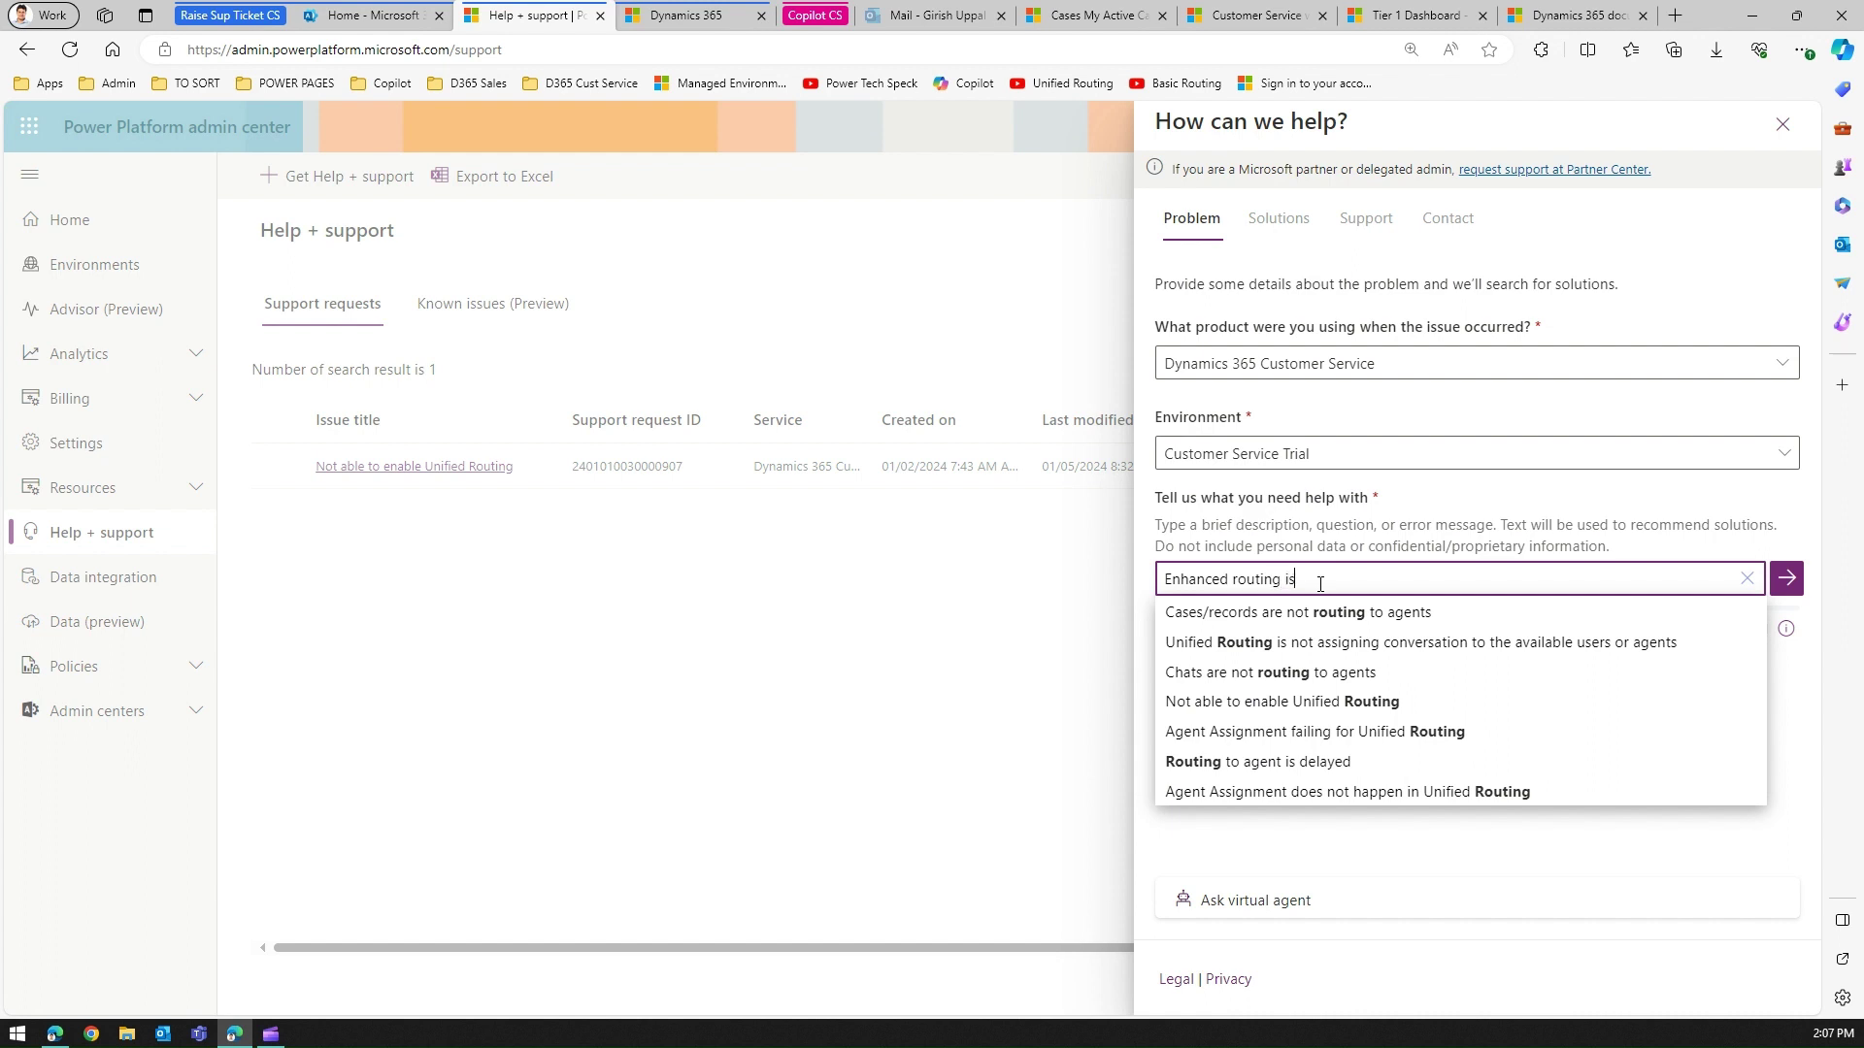
type(" not")
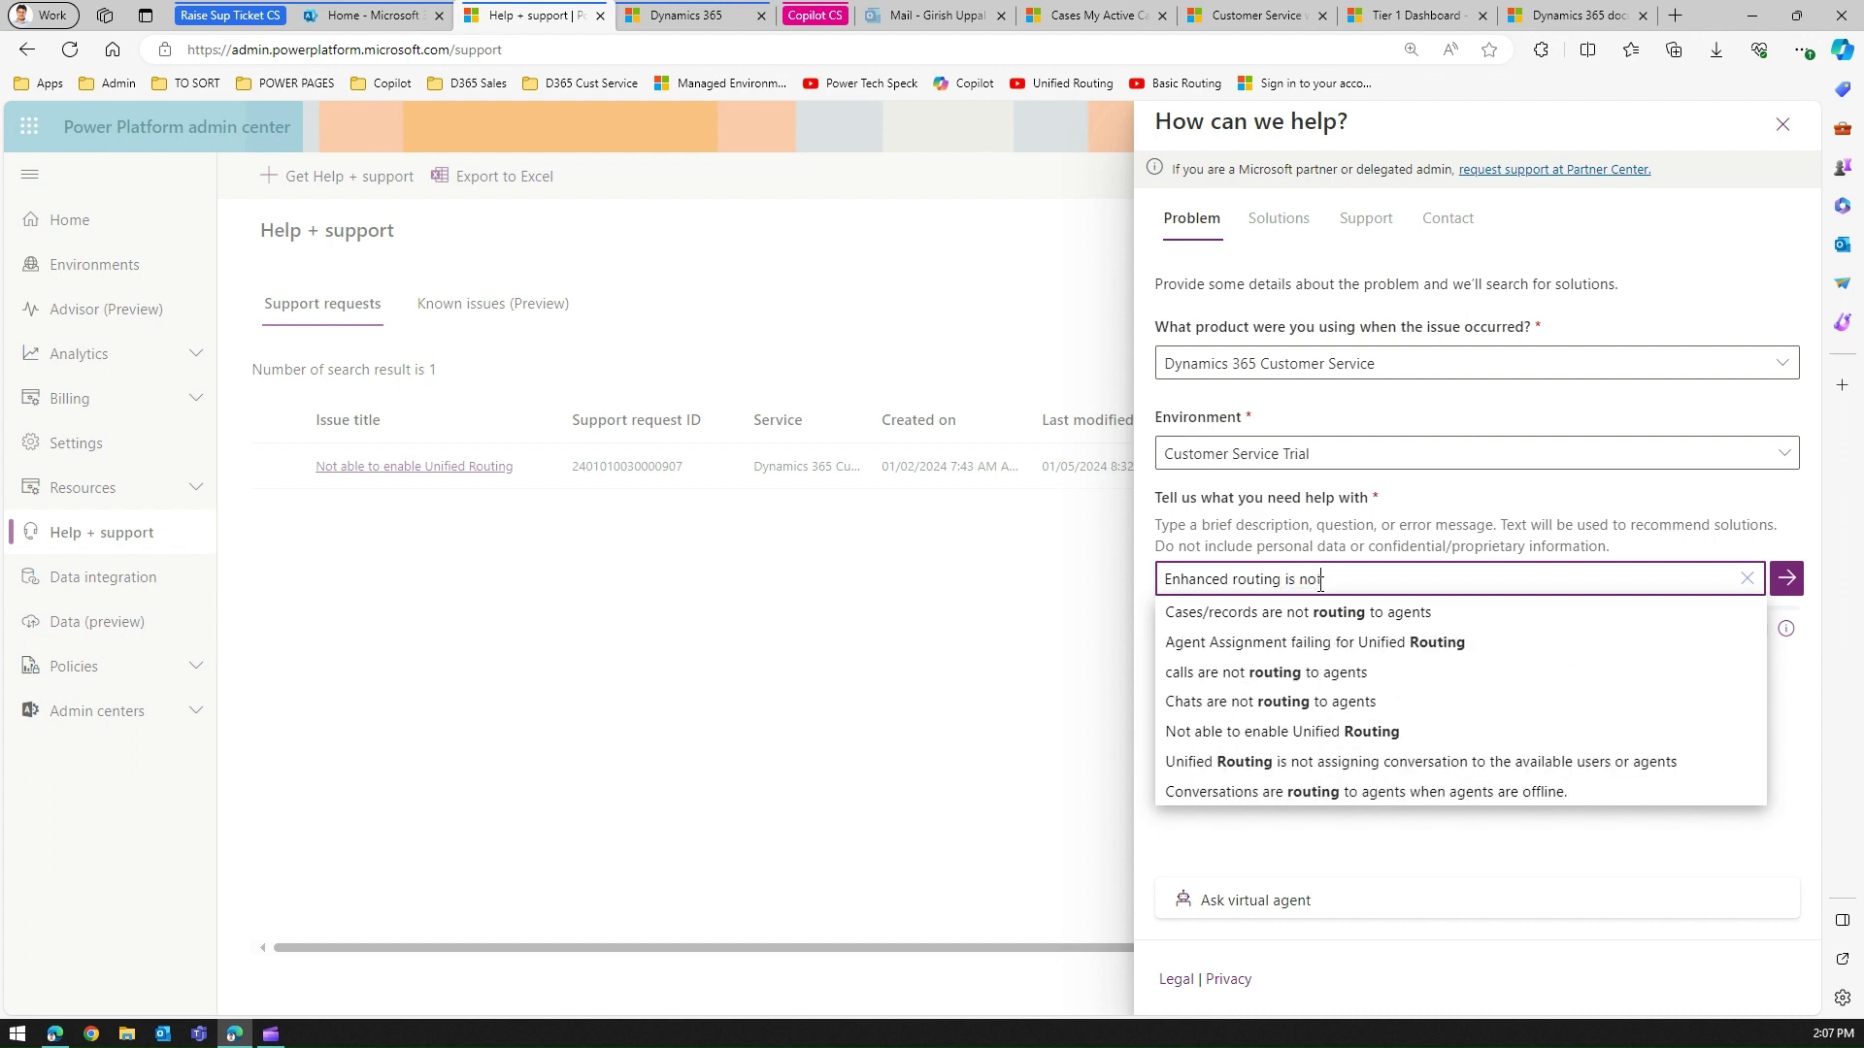
type(" working")
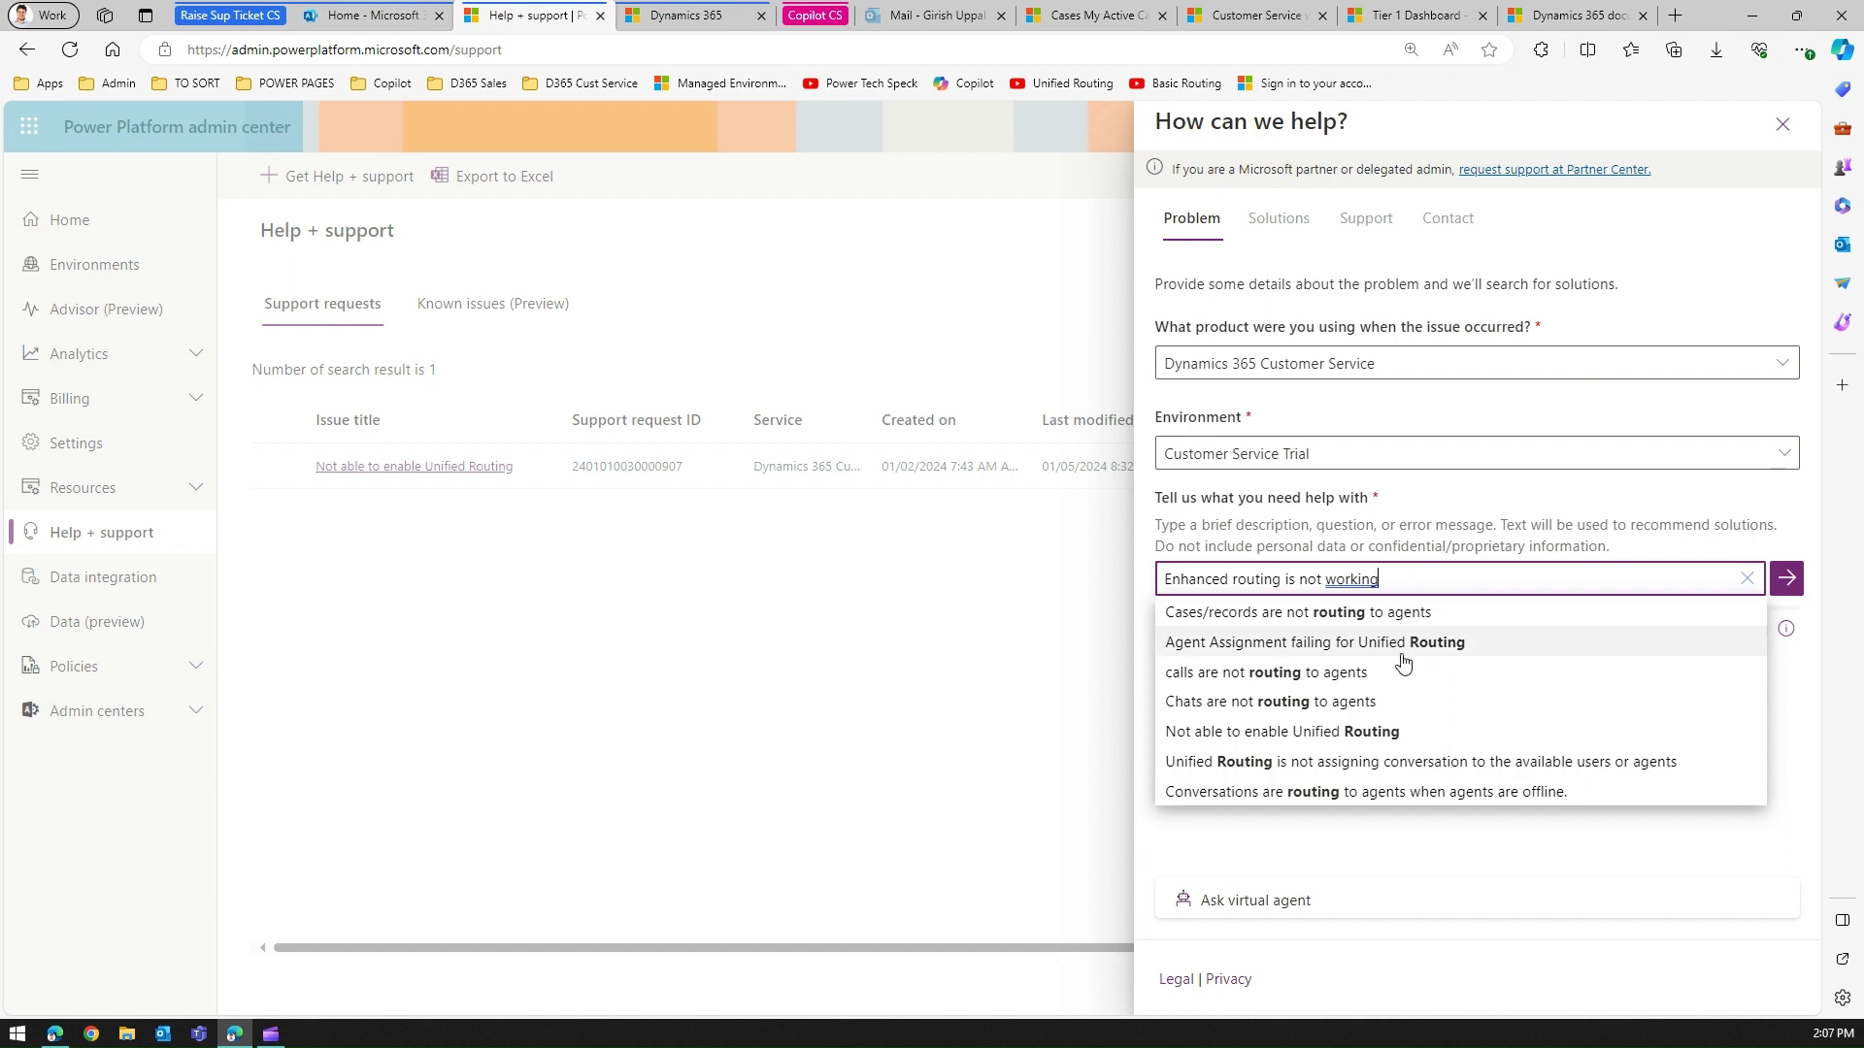
left_click(1318, 734)
left_click(1438, 583)
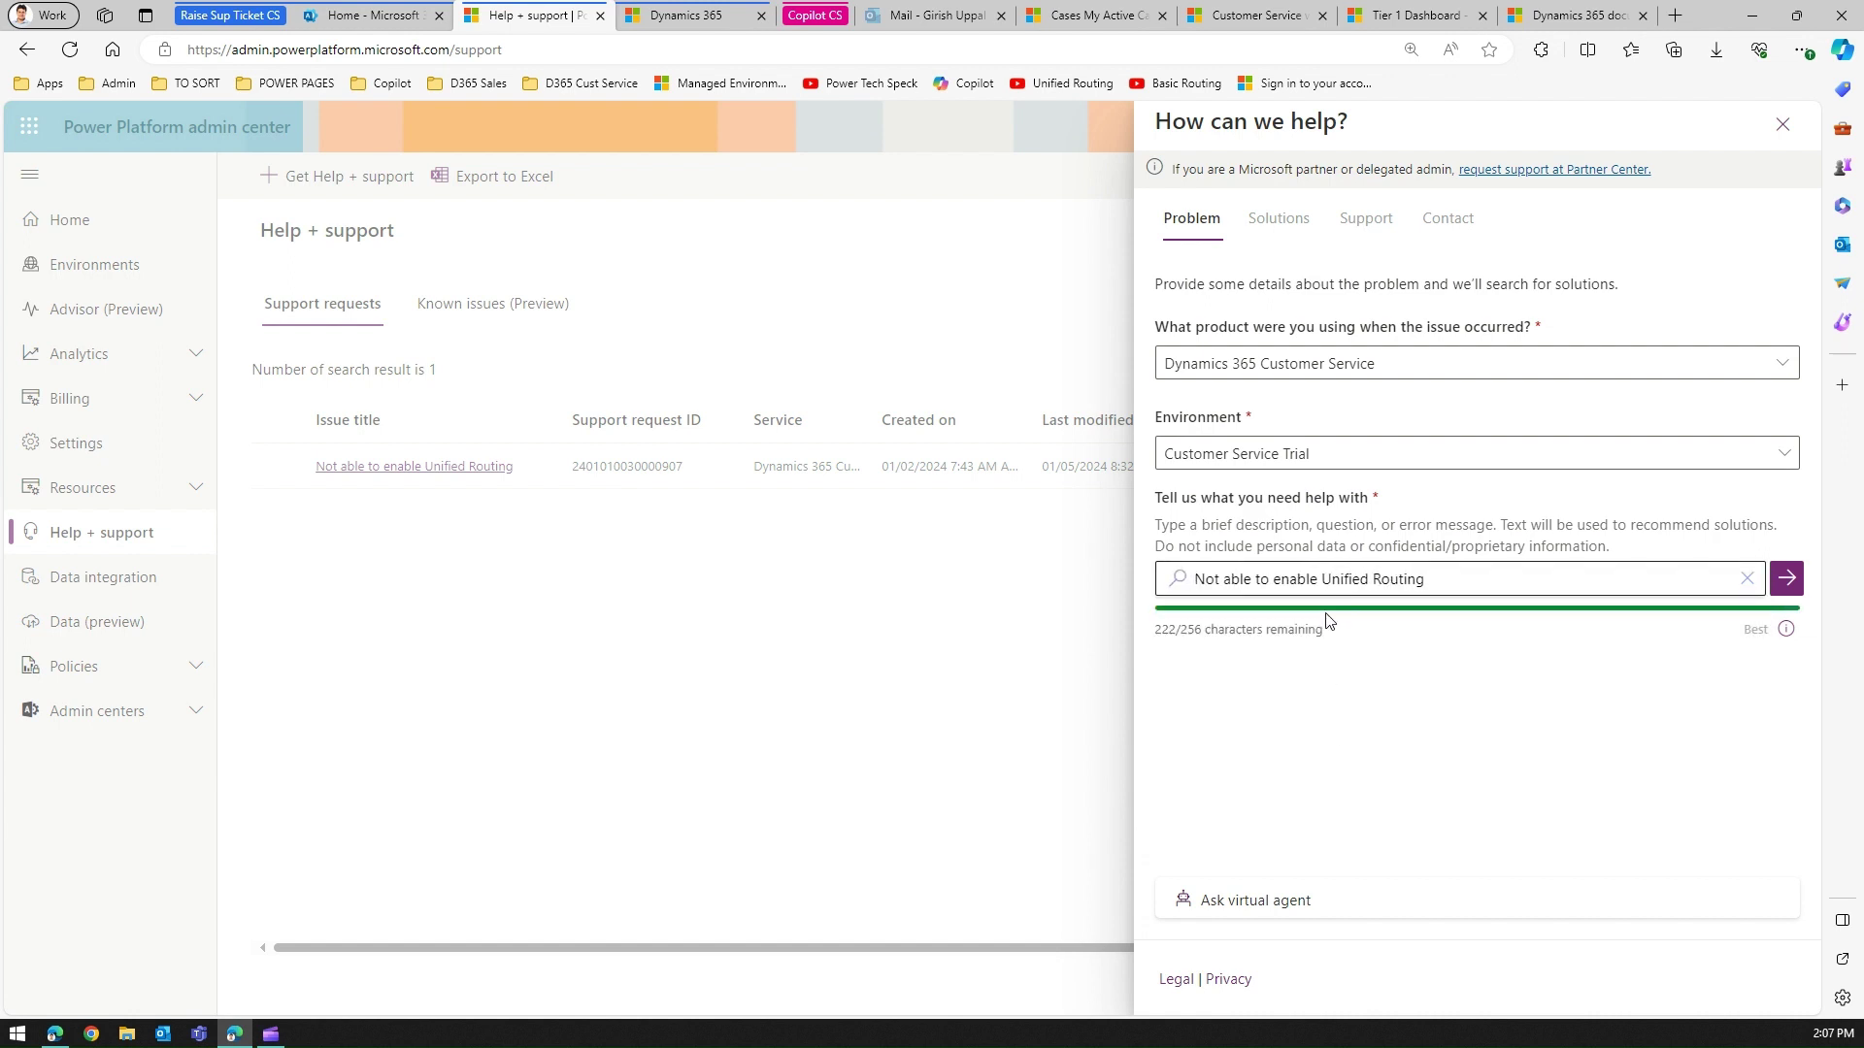
Search the description and highlight the required Customer Service licences in the recommended solutions.
left_click(1787, 582)
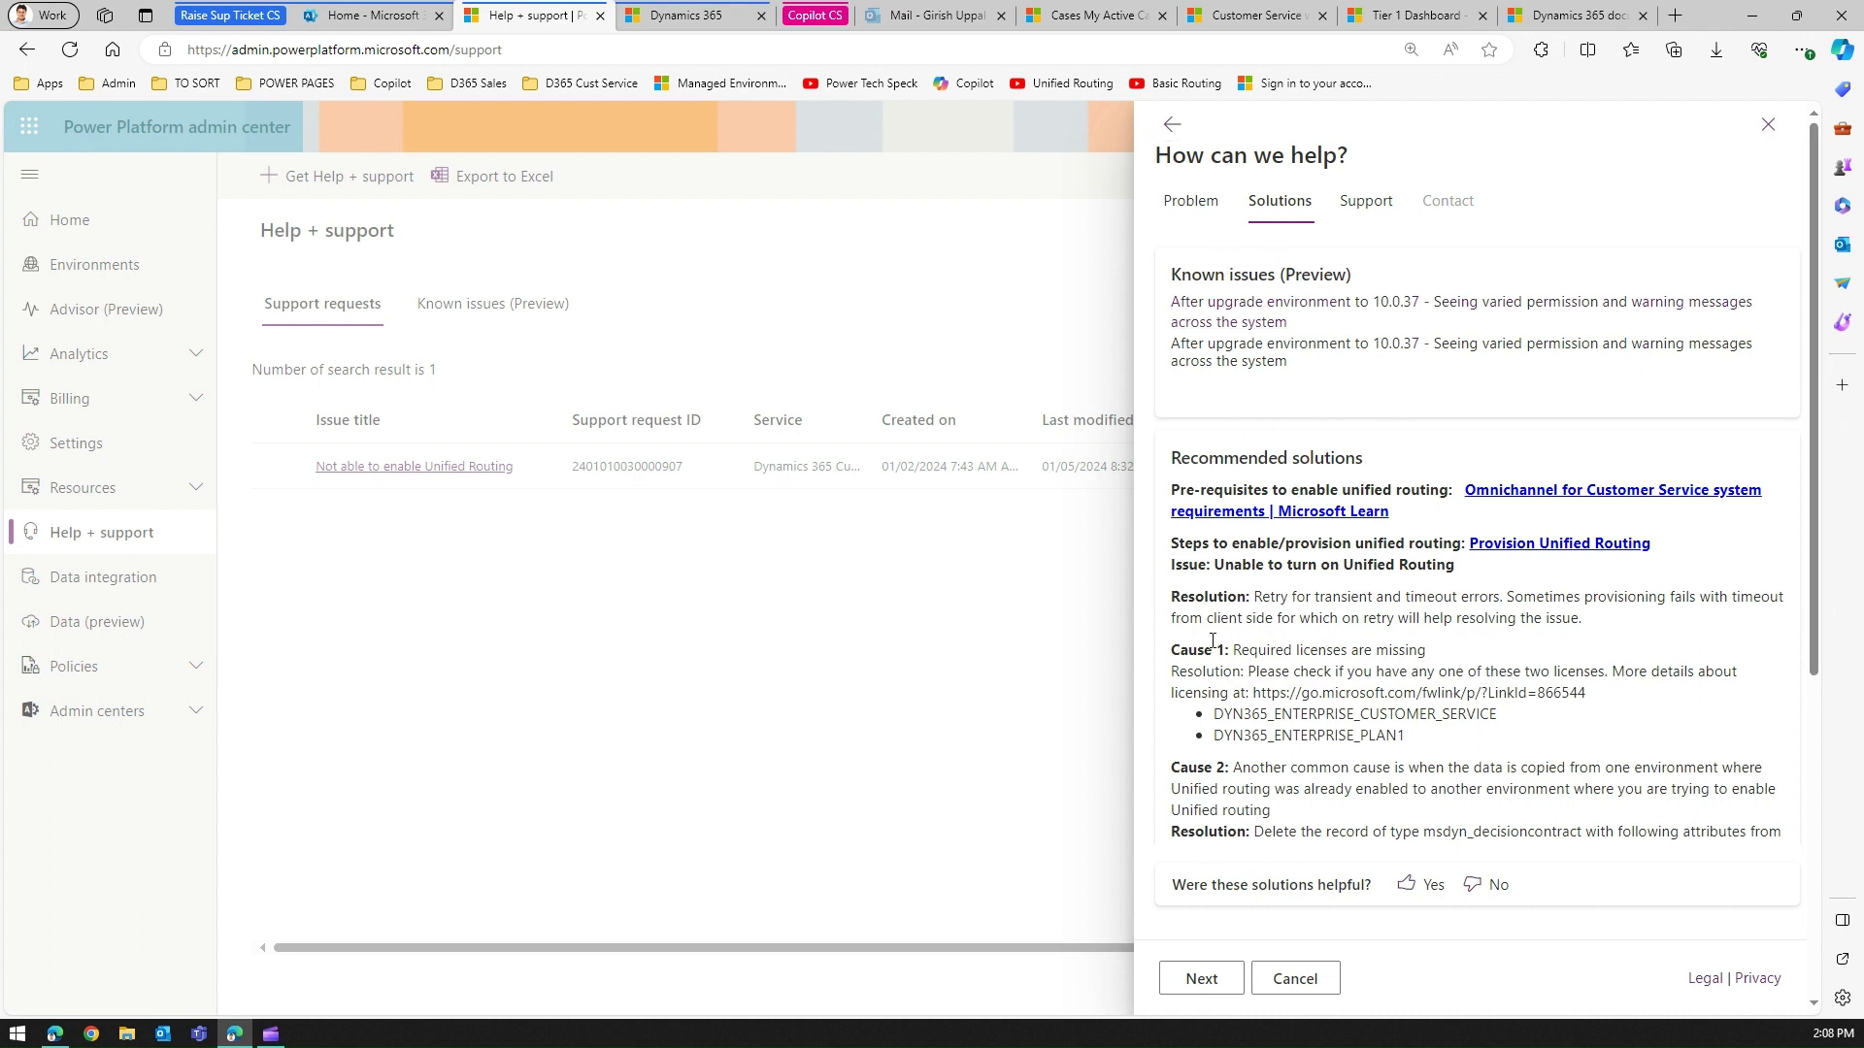
left_click_drag(1269, 650, 1372, 652)
left_click_drag(1324, 714, 1406, 714)
left_click_drag(1803, 589, 1857, 547)
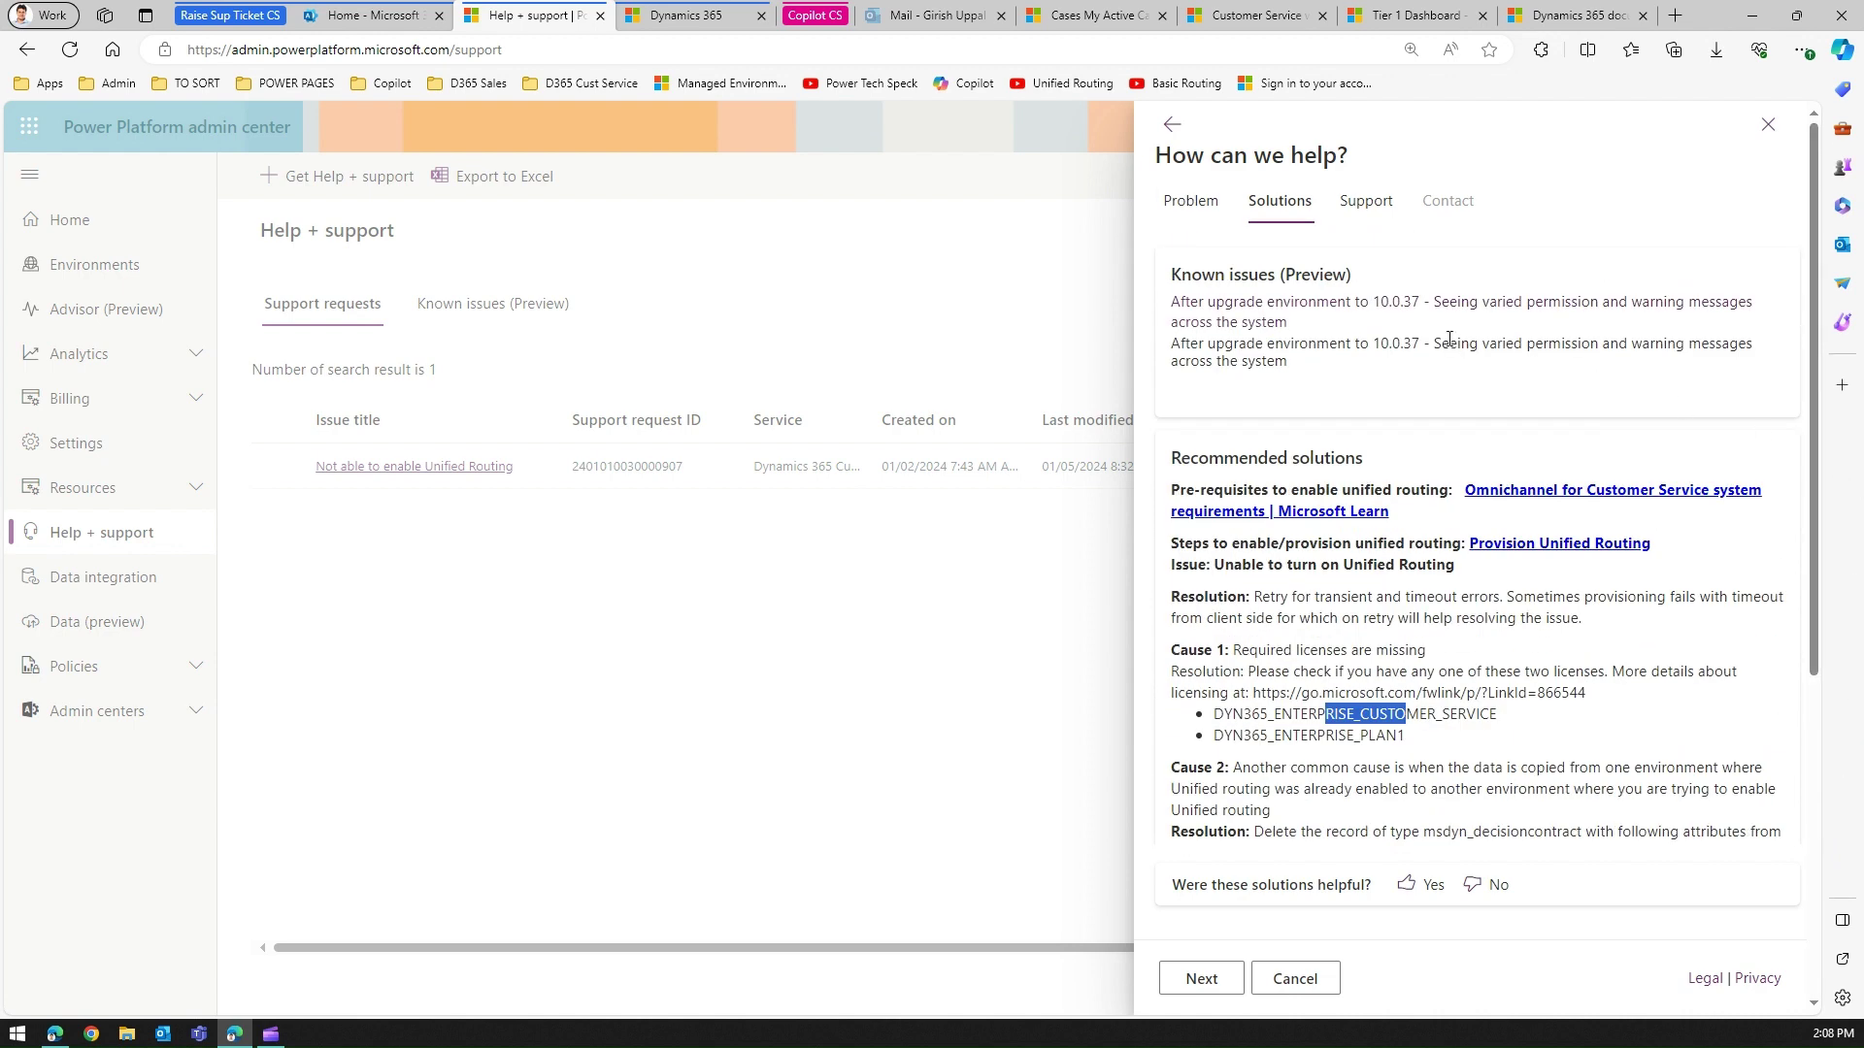
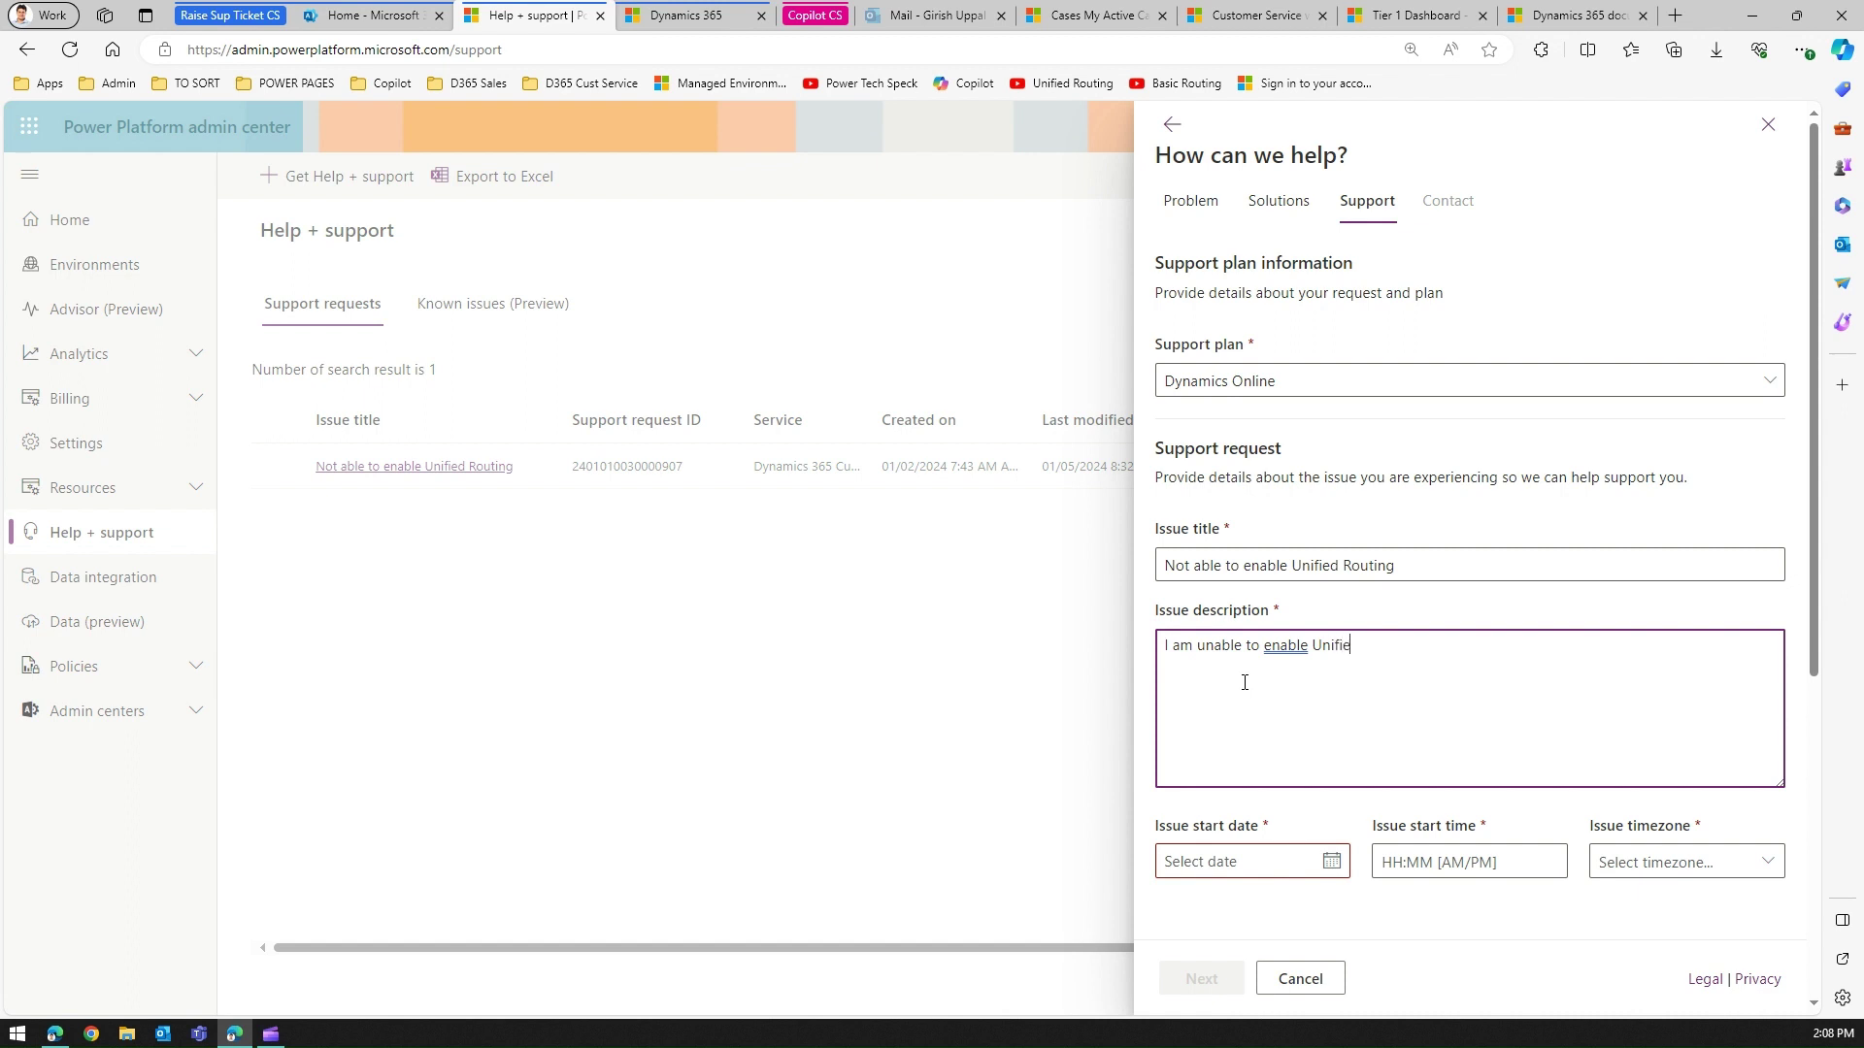
Finish the issue description and set the start to Jan 8, 2024 at 5:00, (UTC+10:00) Brisbane.
type("d routing")
left_click(1331, 862)
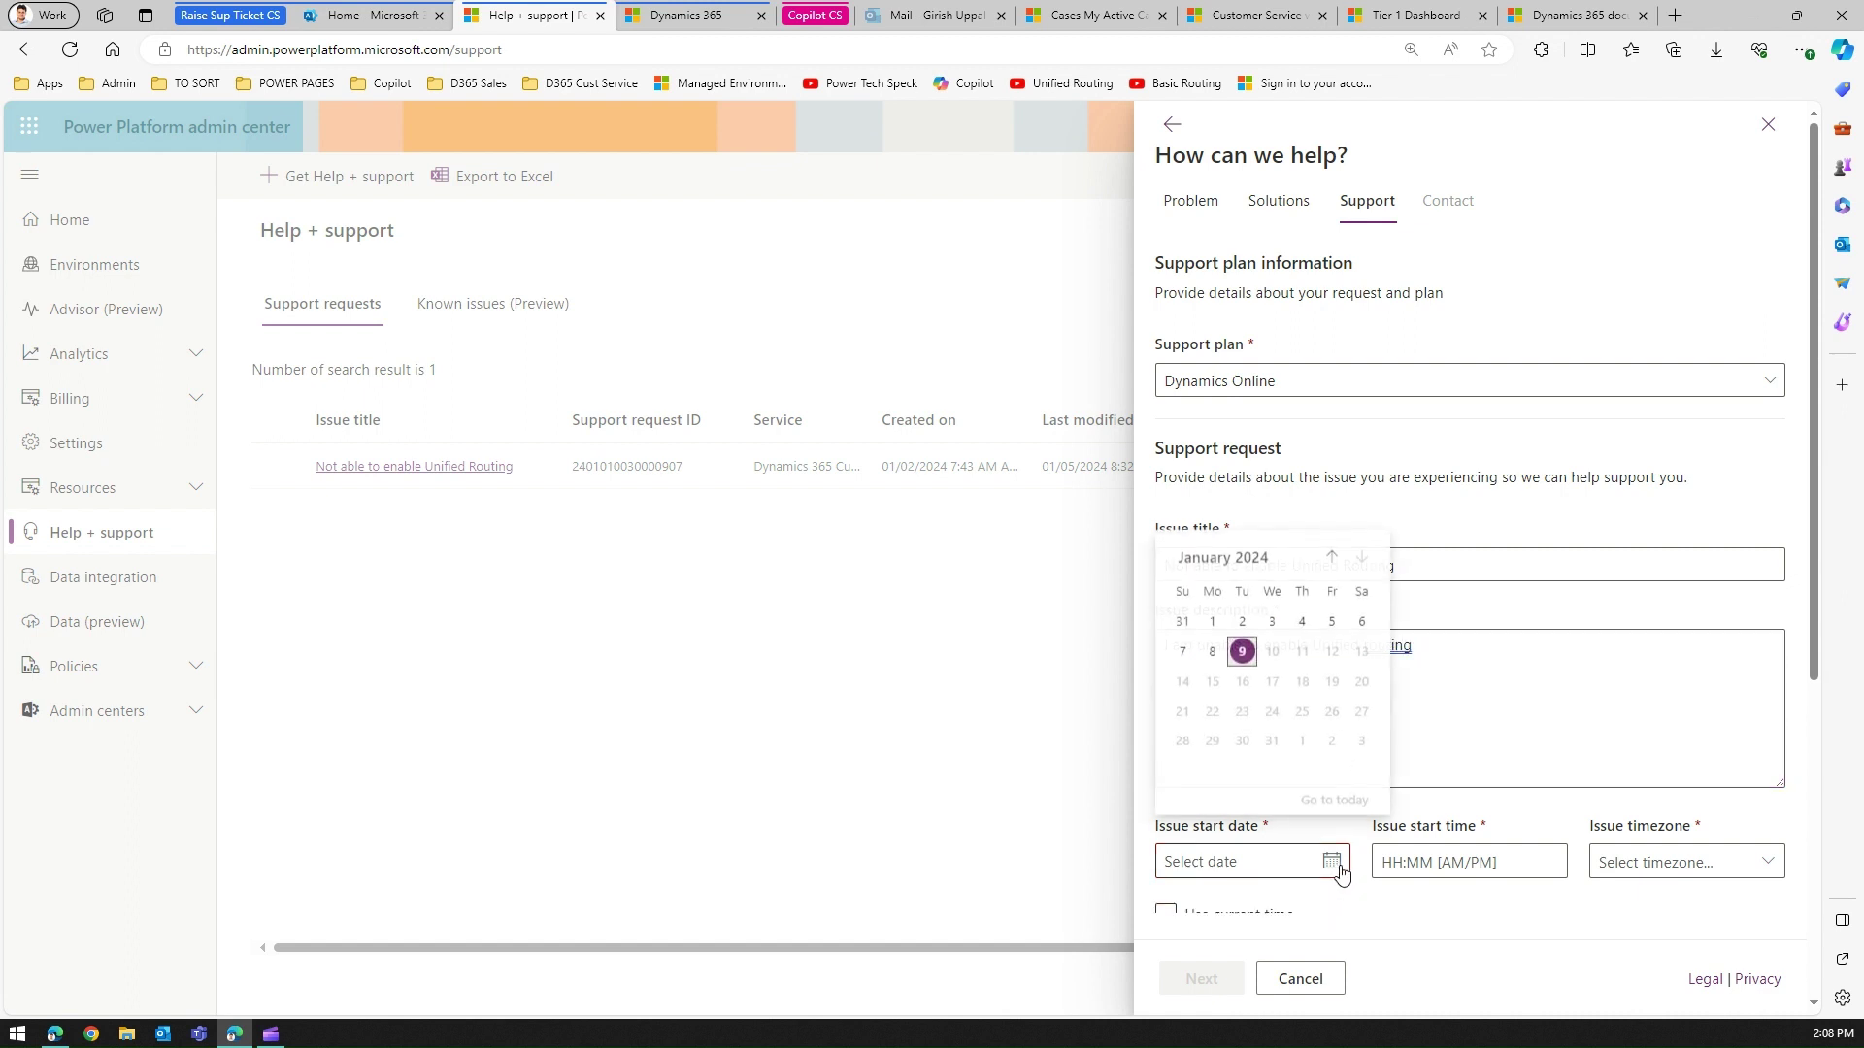
left_click(1216, 651)
left_click(1518, 863)
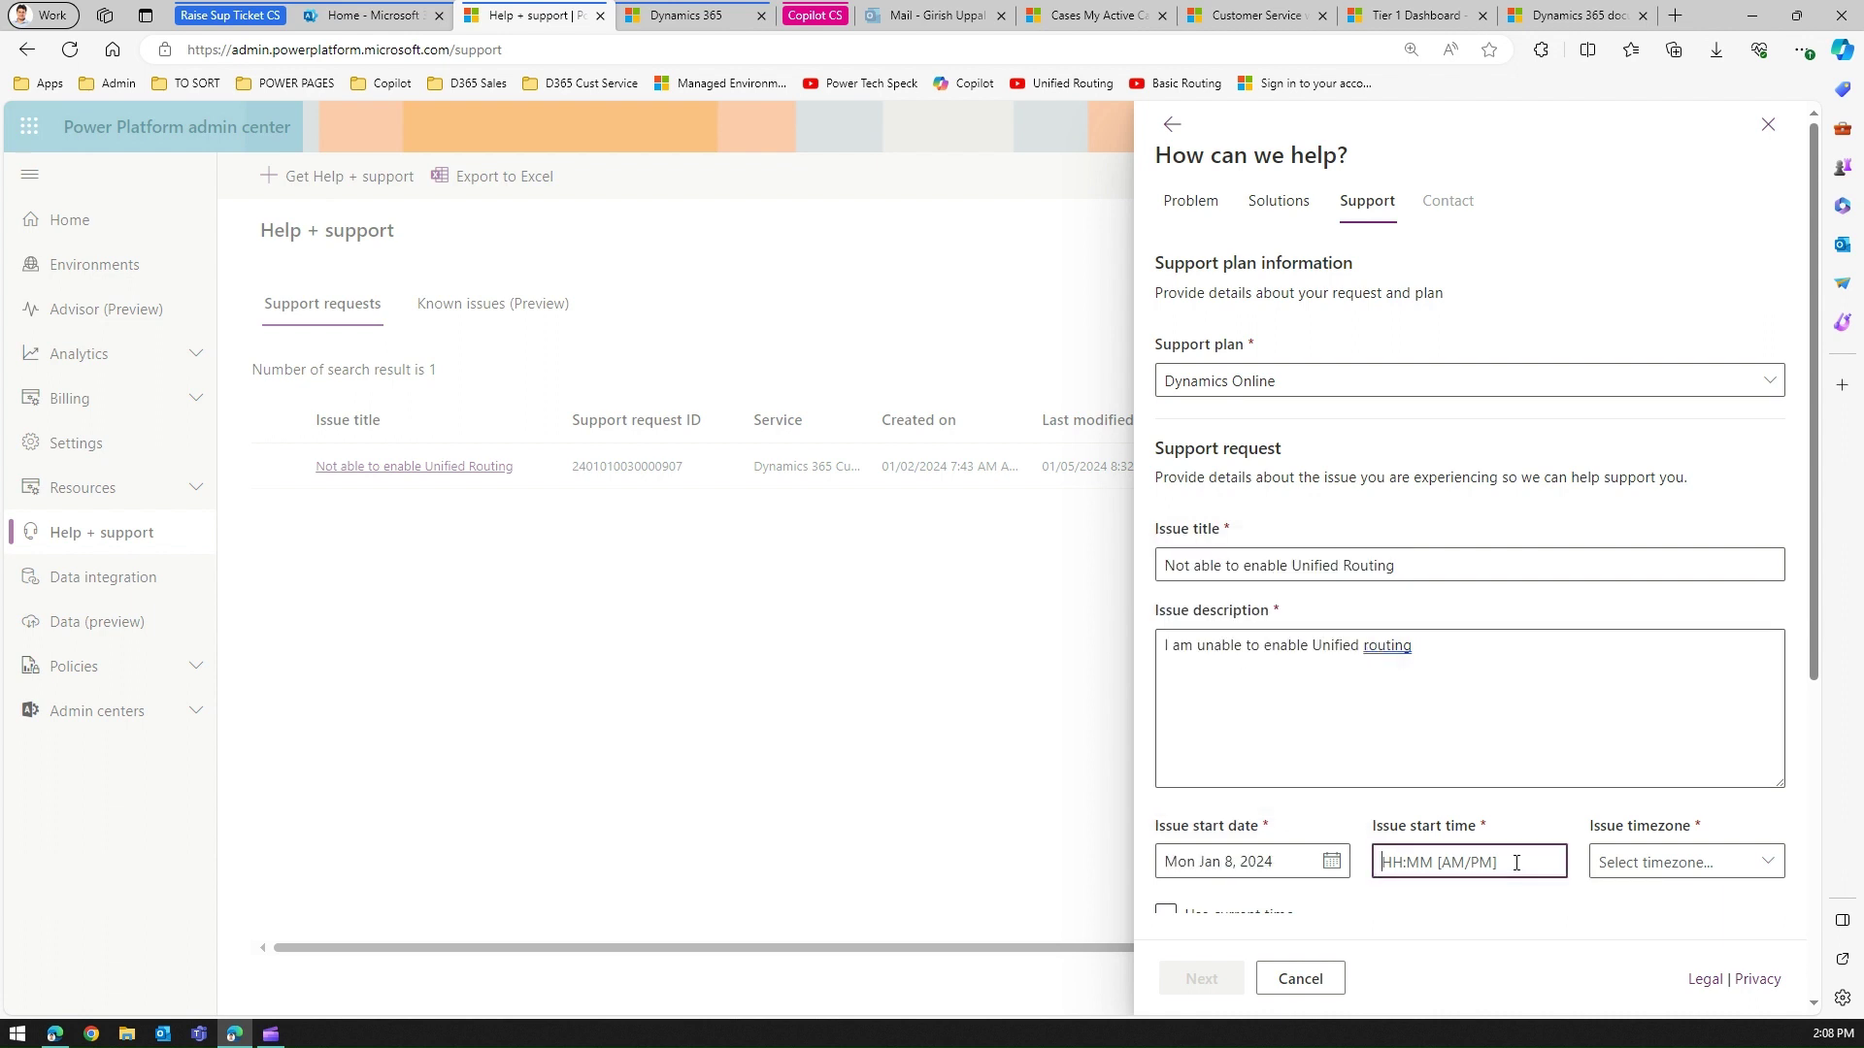
type("5:00")
left_click(1665, 862)
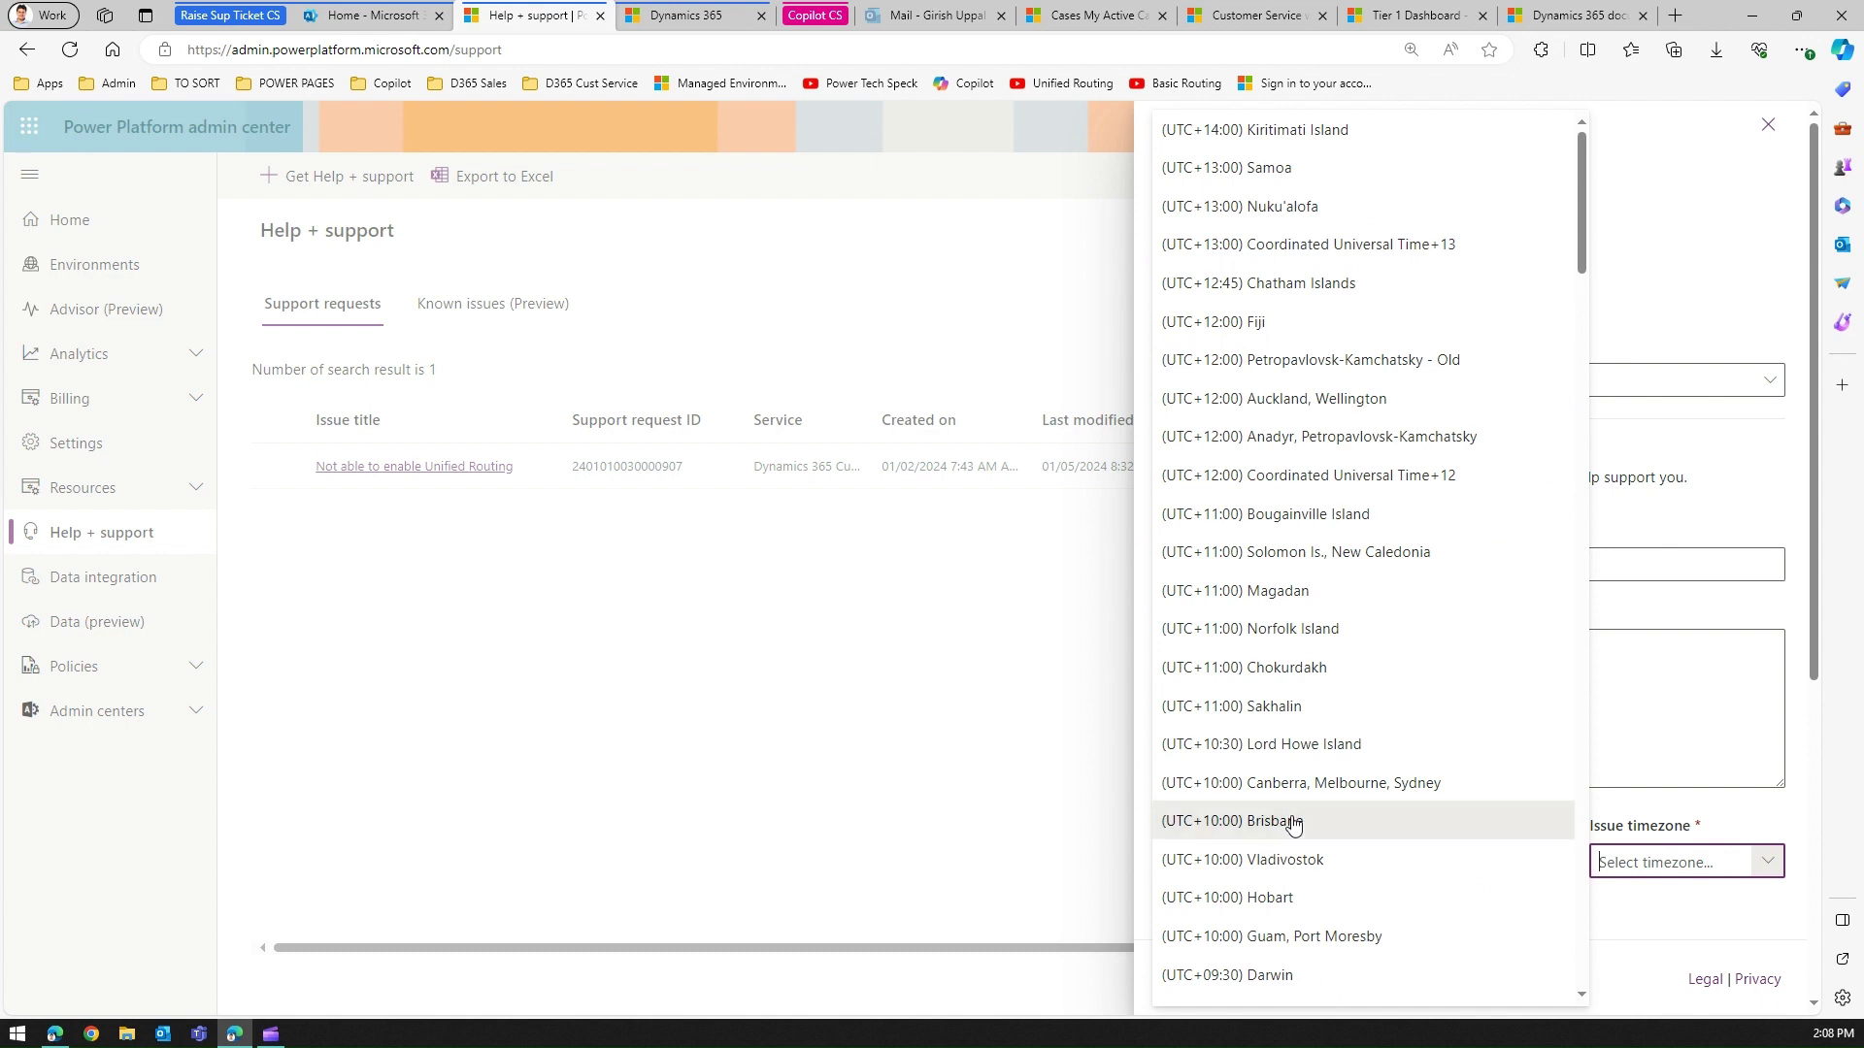
left_click(1349, 817)
Mark the service change as N/A and the severity as C - Minimal impact.
left_click_drag(1818, 660, 1842, 874)
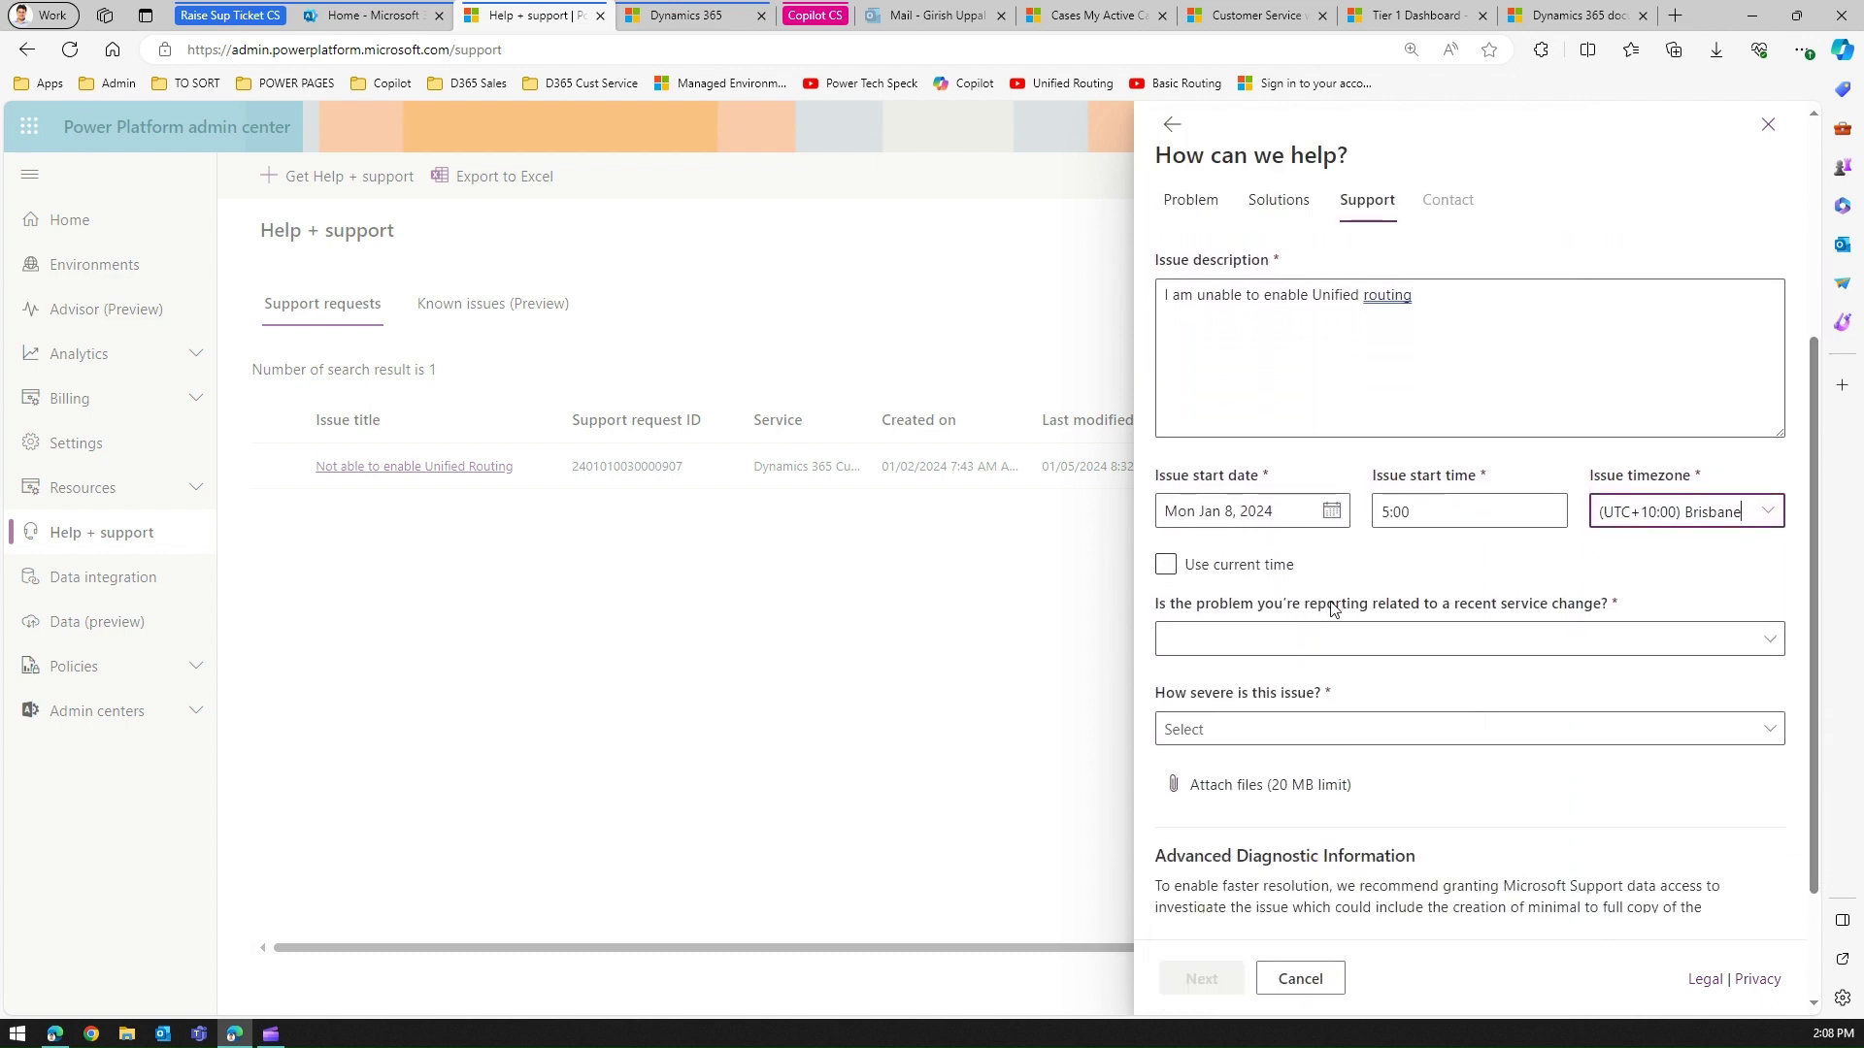
left_click(1772, 639)
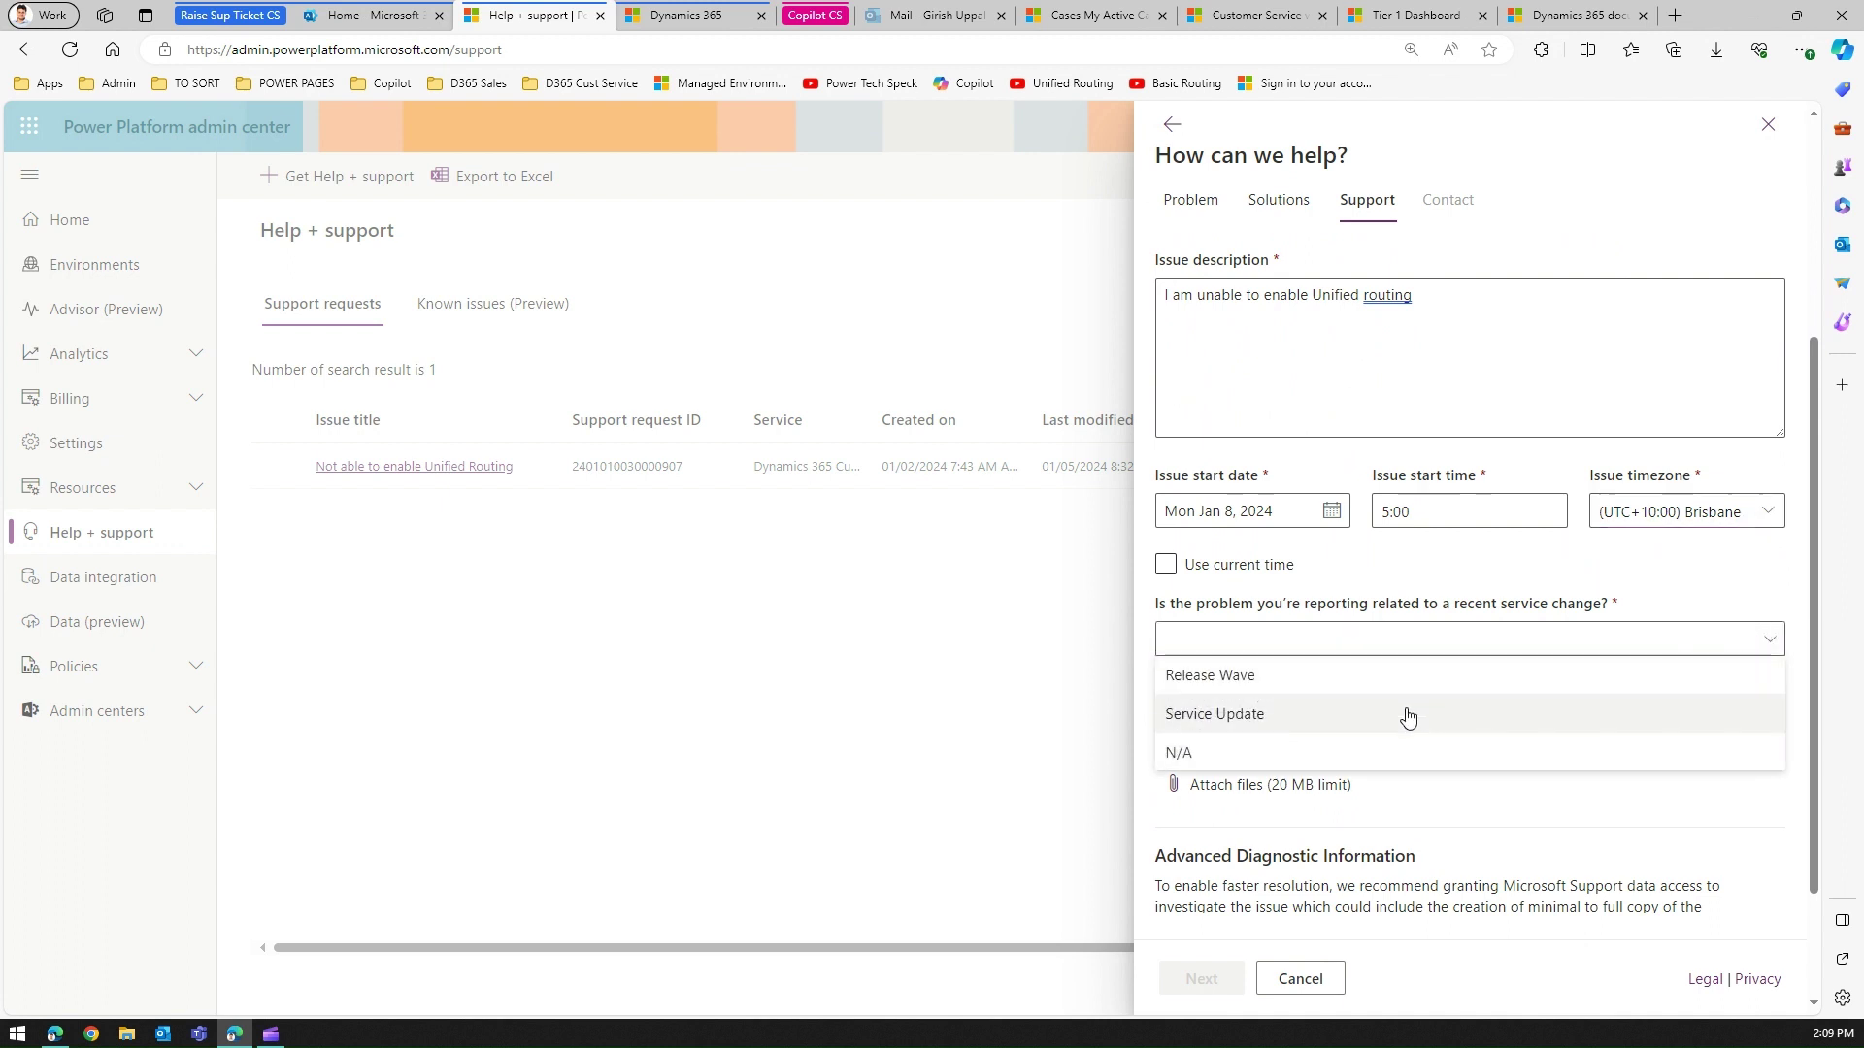
left_click(1292, 753)
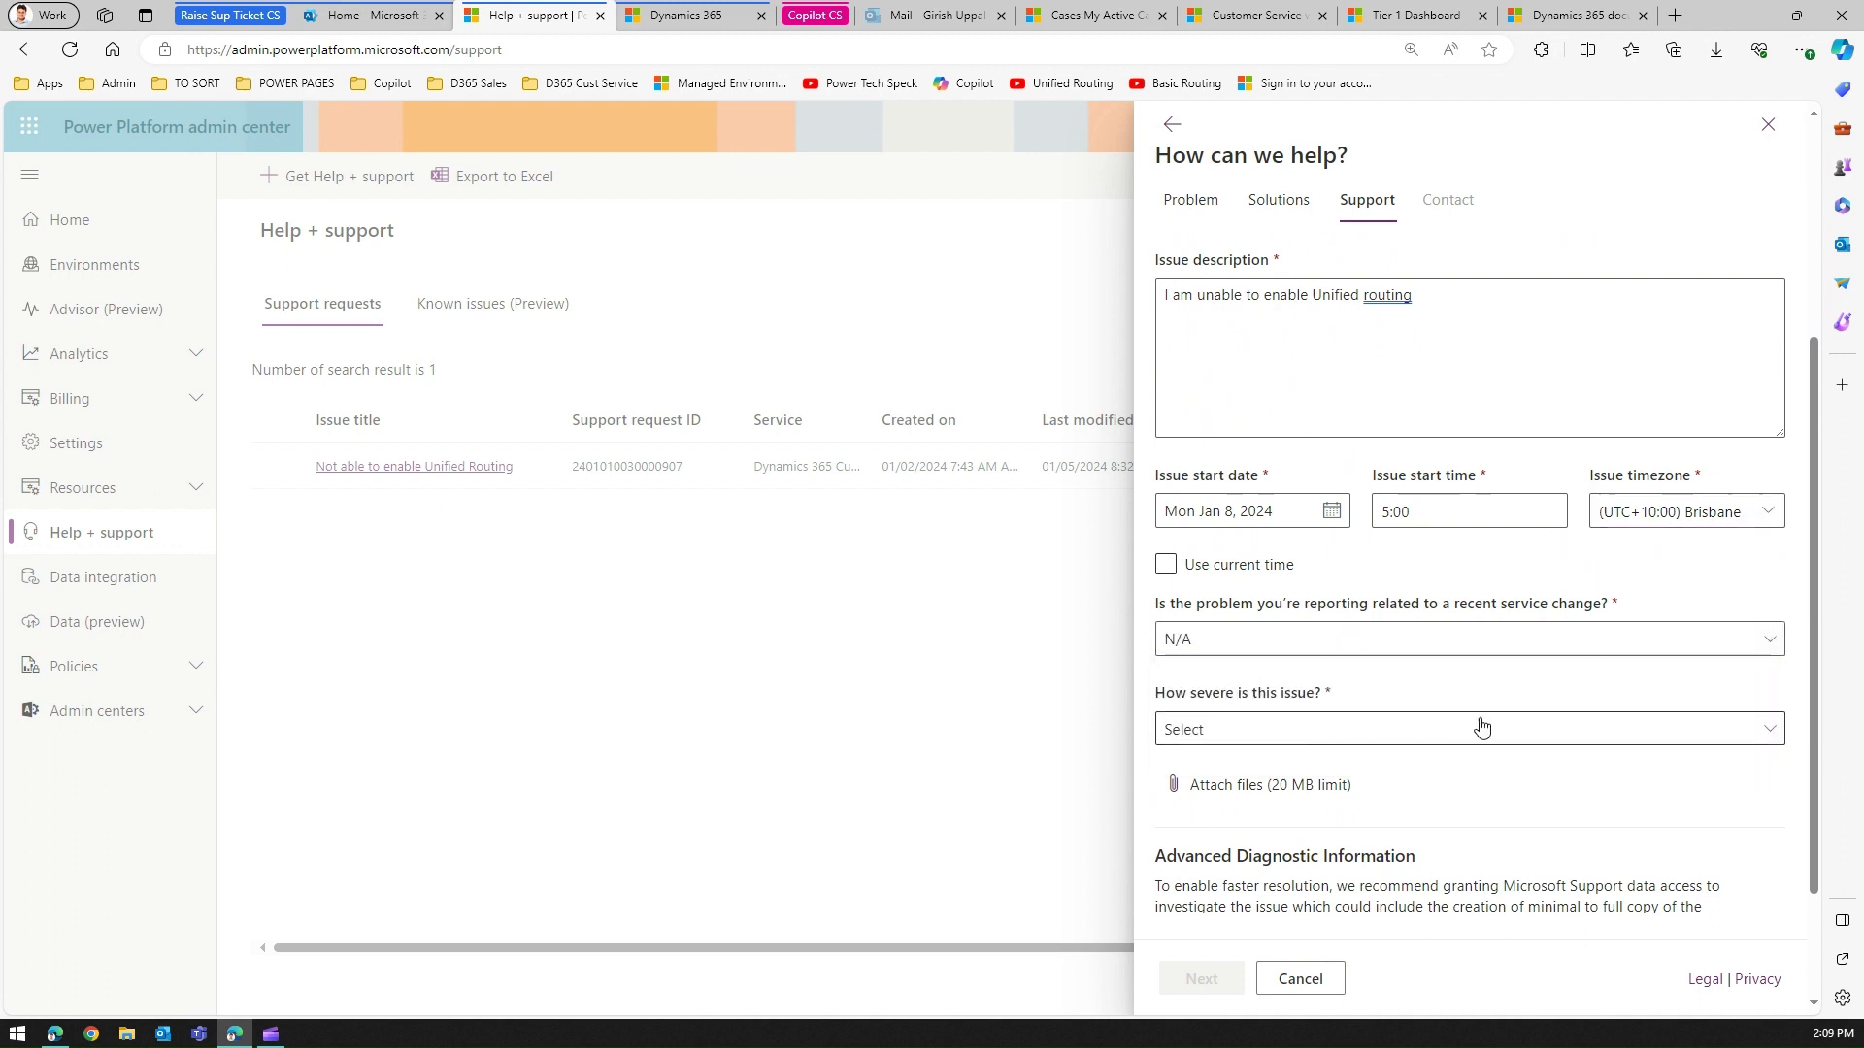
left_click(1768, 729)
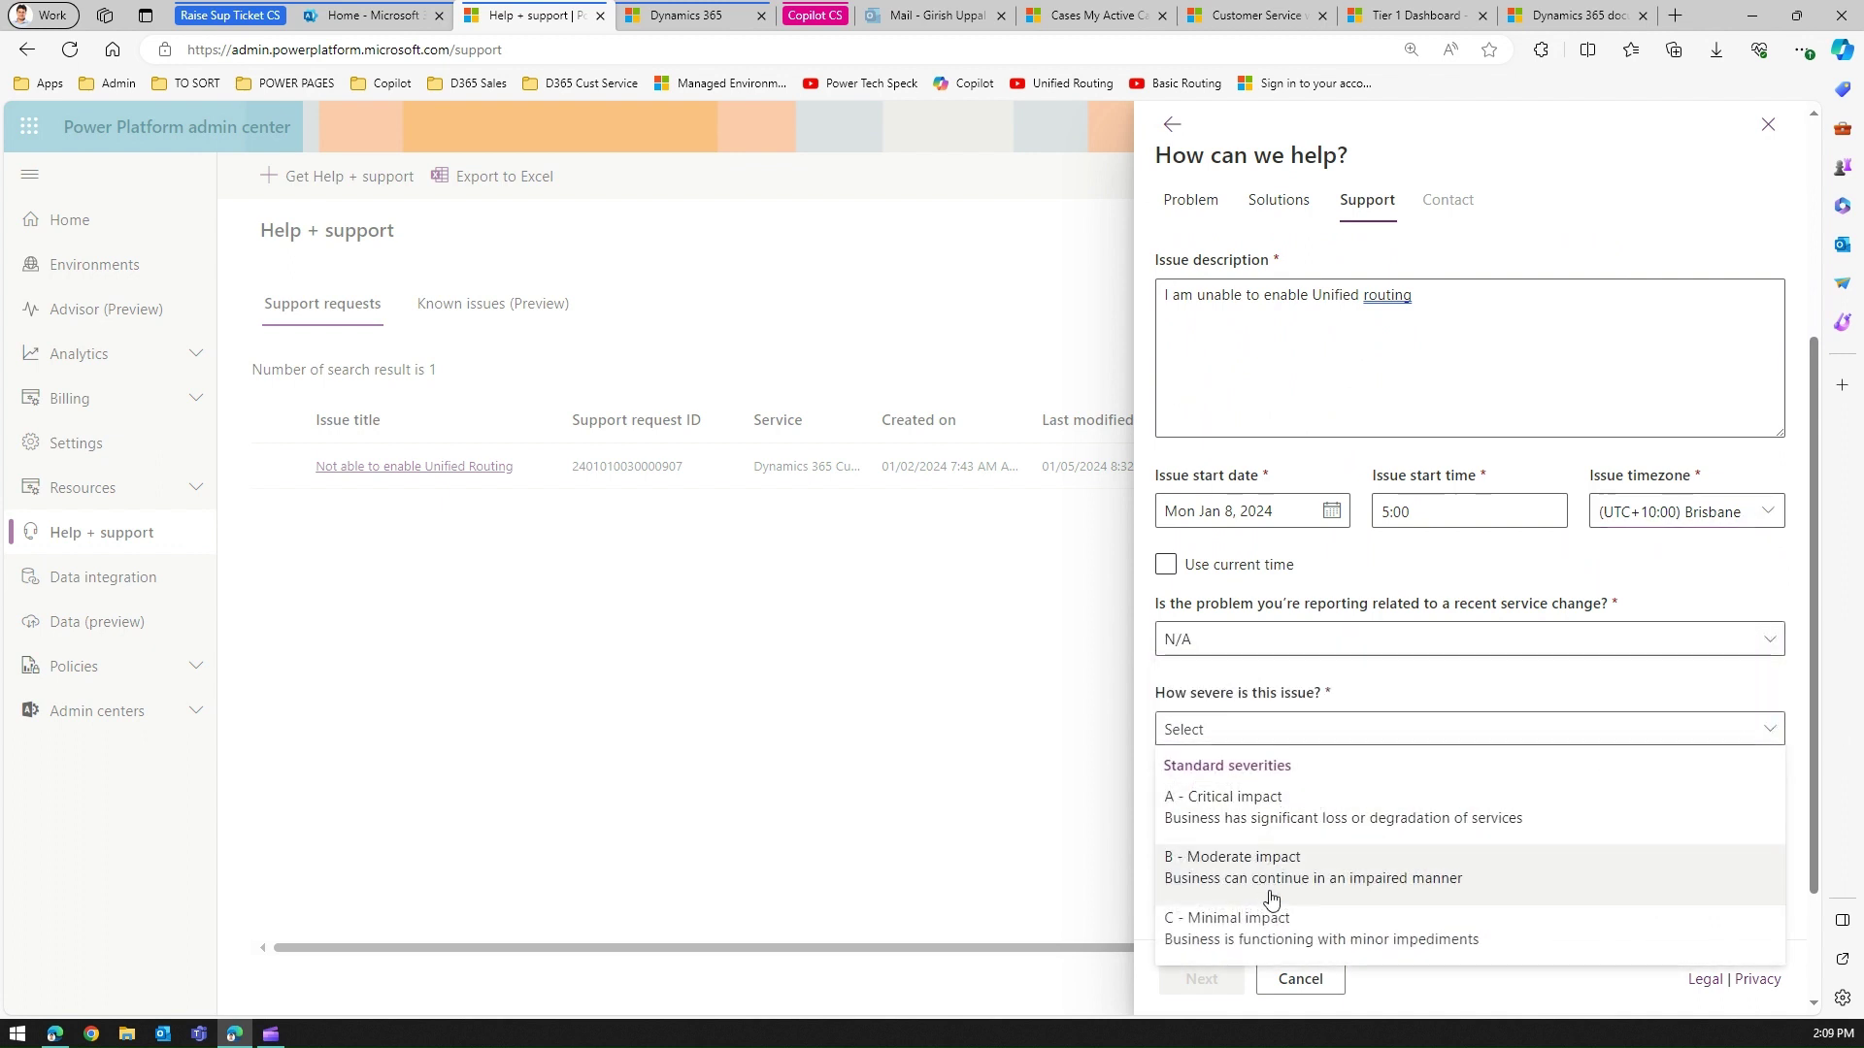
left_click(1277, 922)
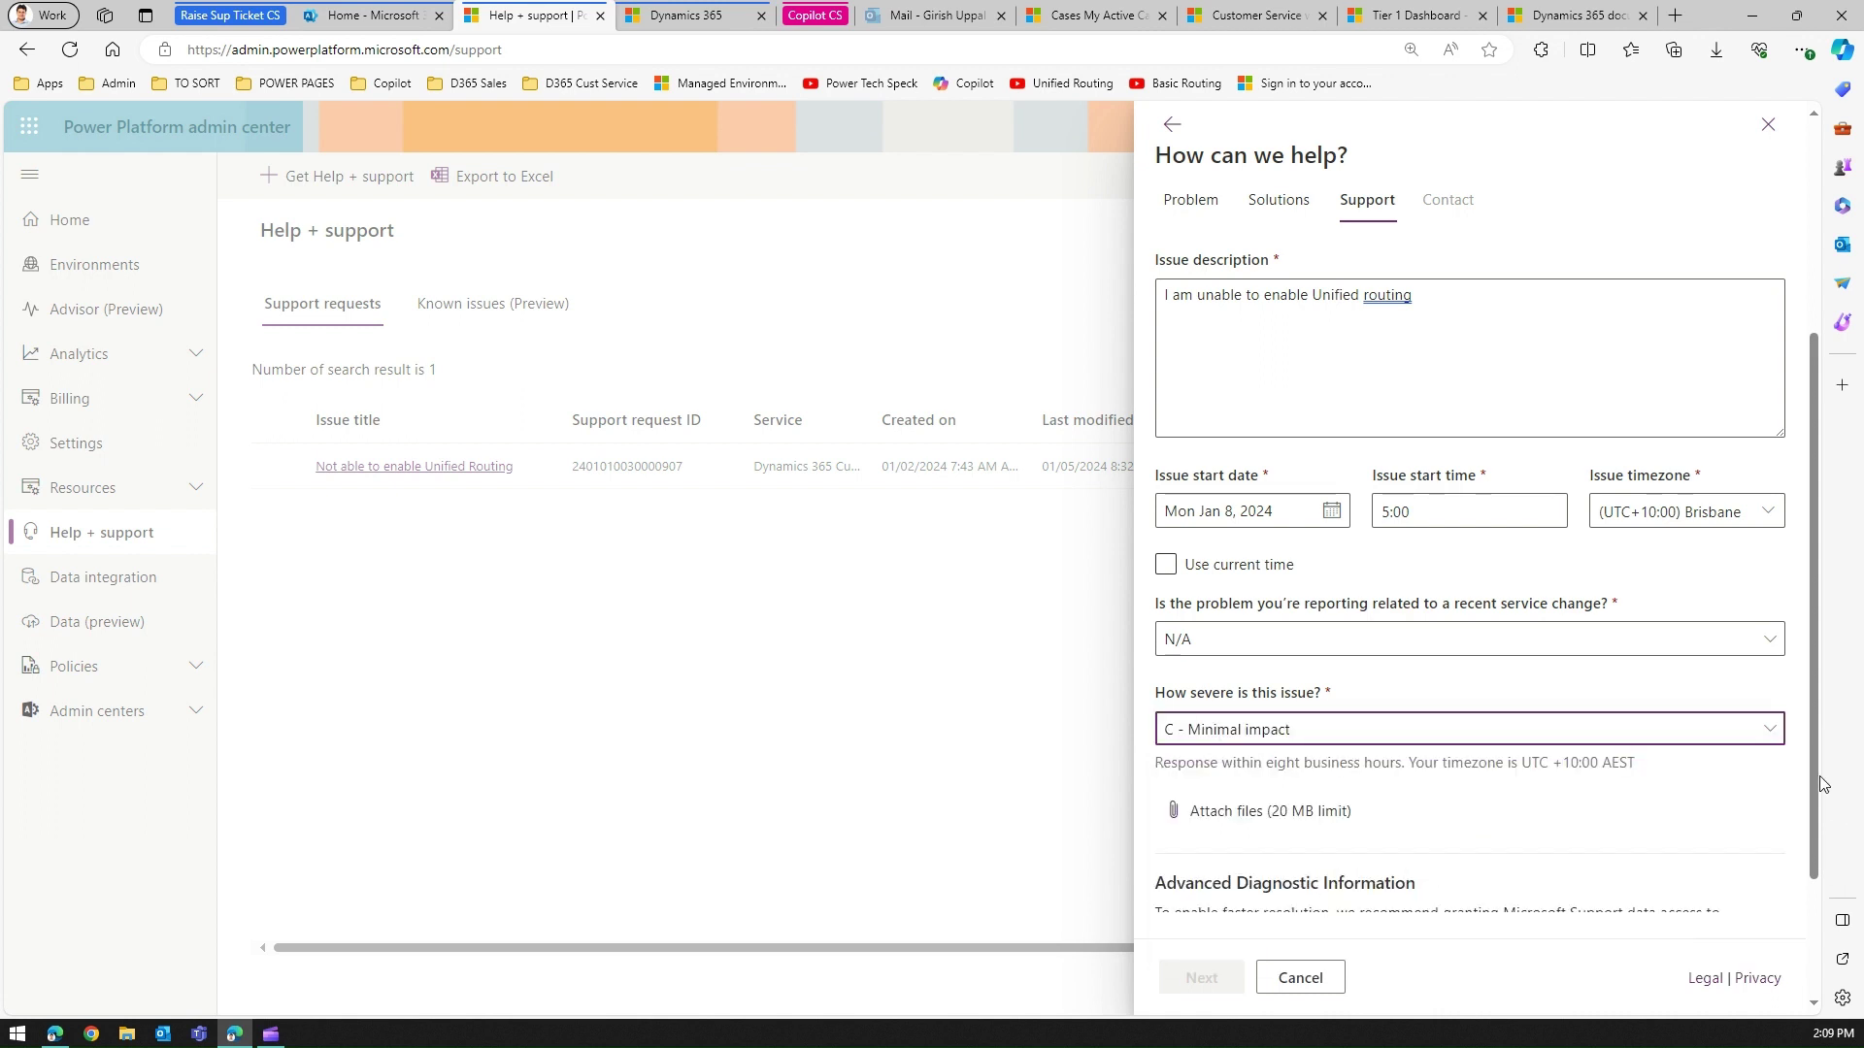
Choose Do Not Allow Access to Diagnostic Information, then continue to the contact details step.
scroll(1814, 748, "down", 2)
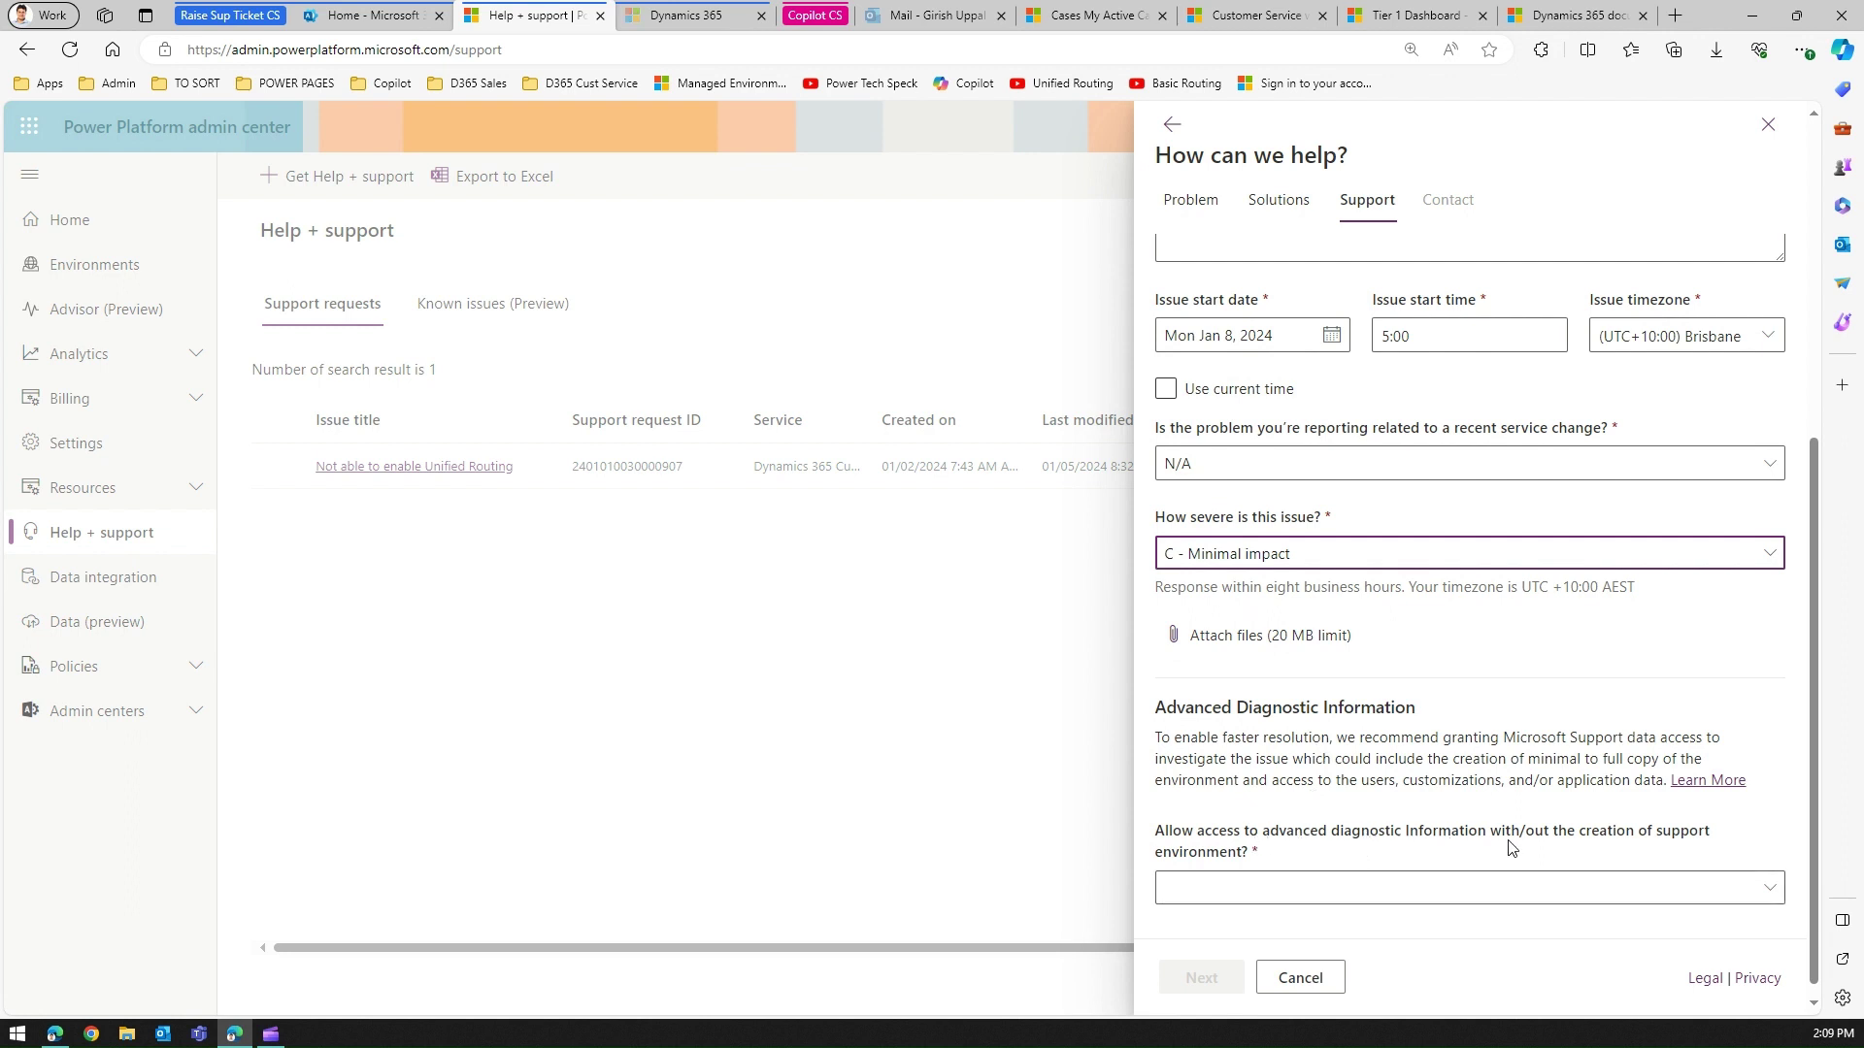
left_click(1771, 895)
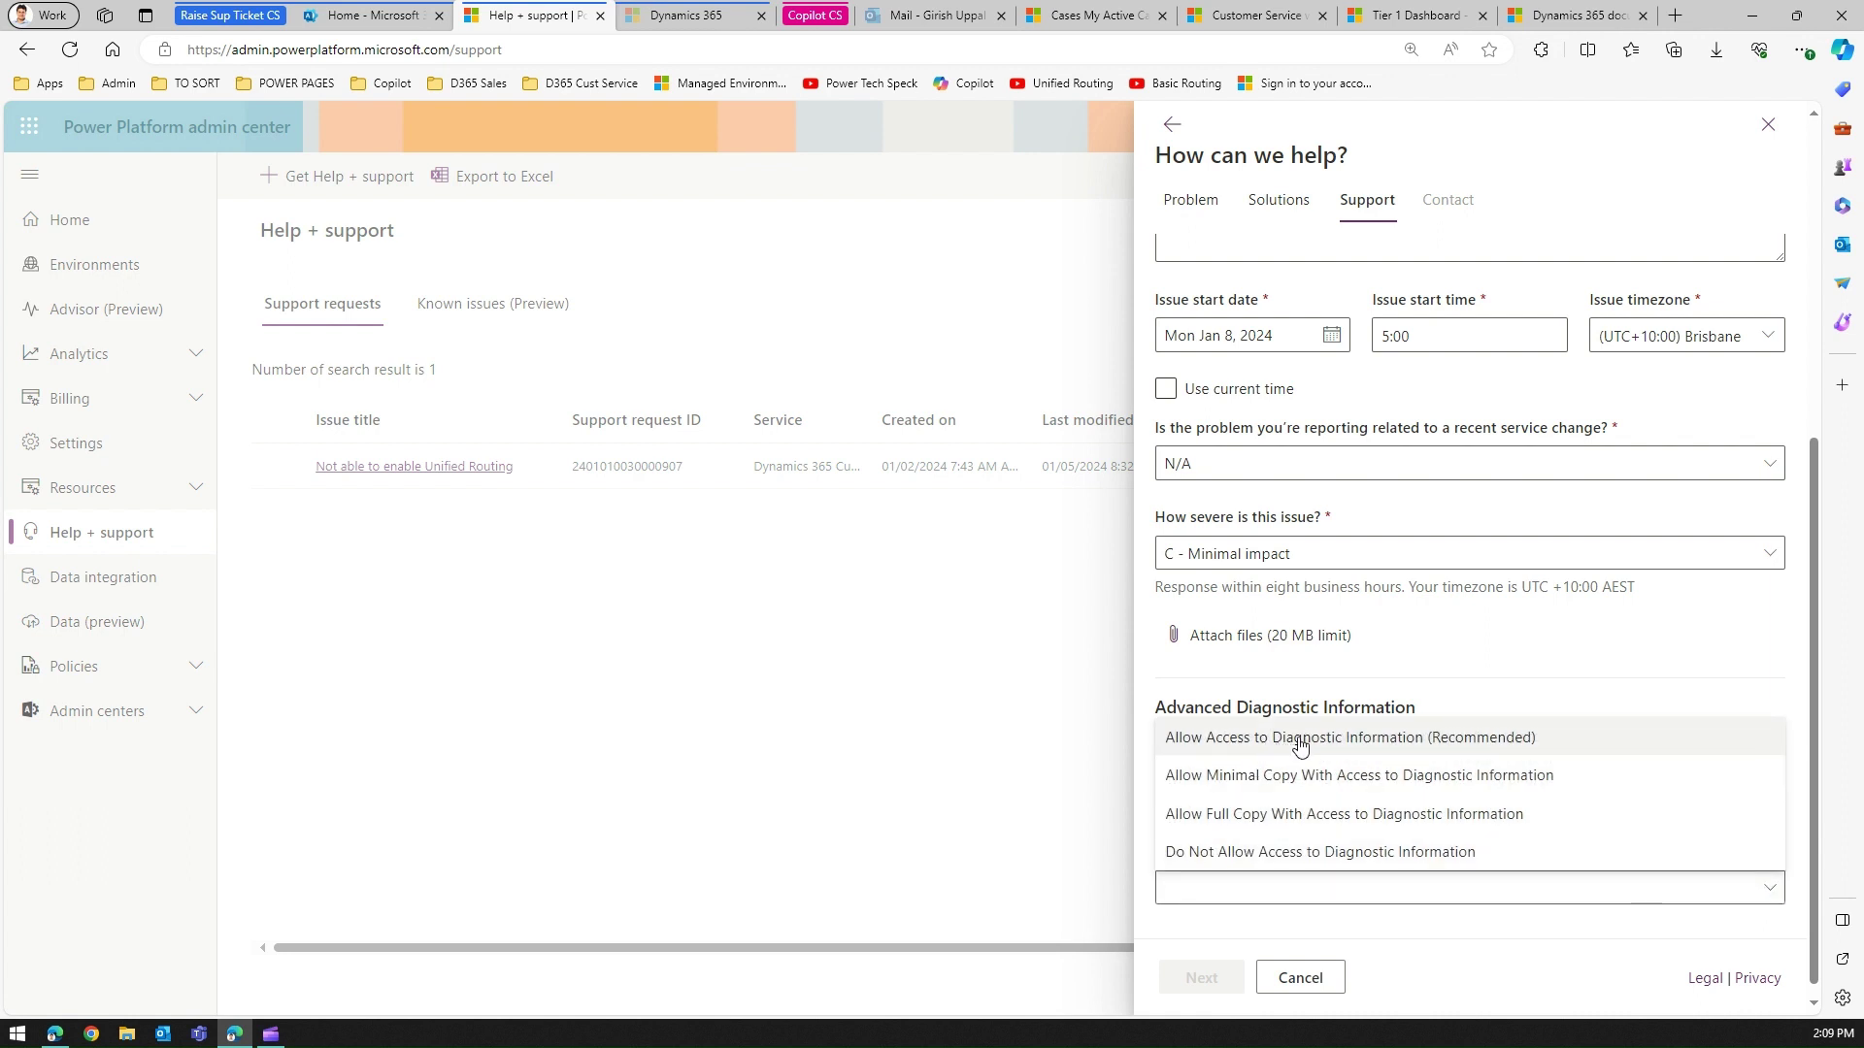
left_click(1392, 858)
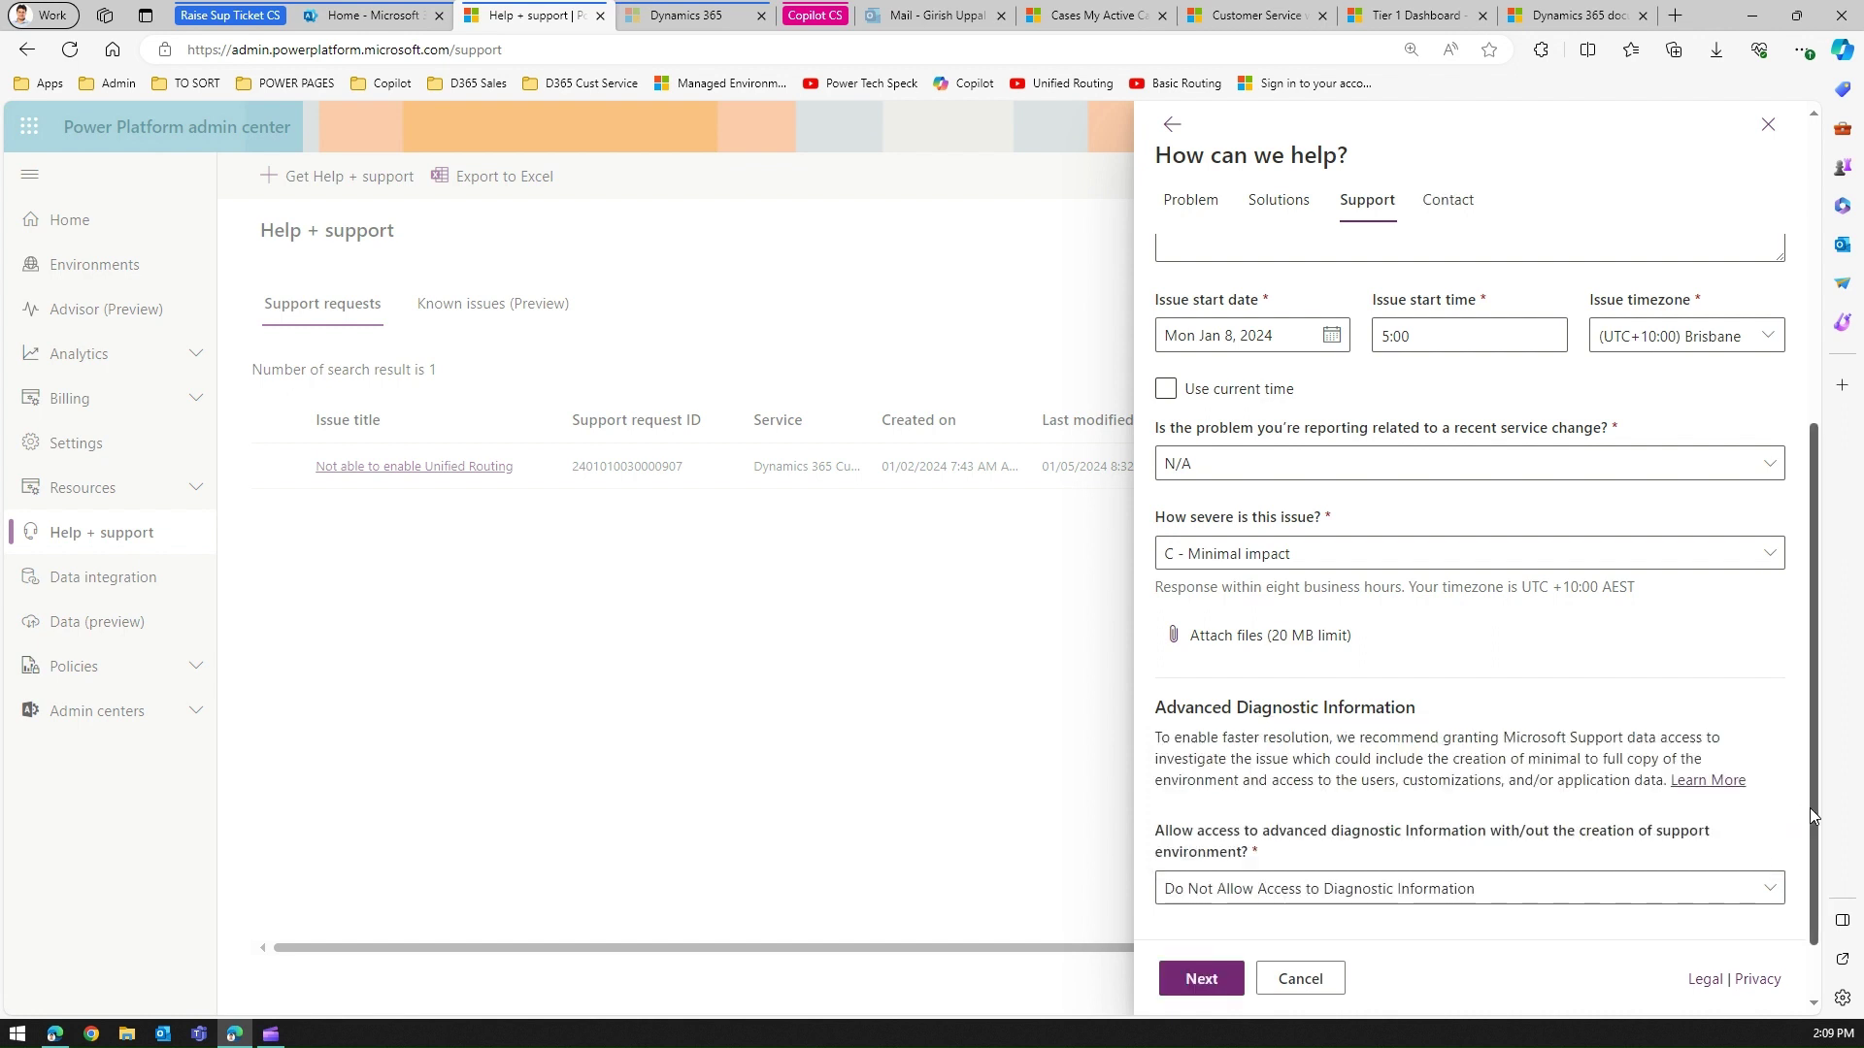
left_click_drag(1809, 808, 1861, 849)
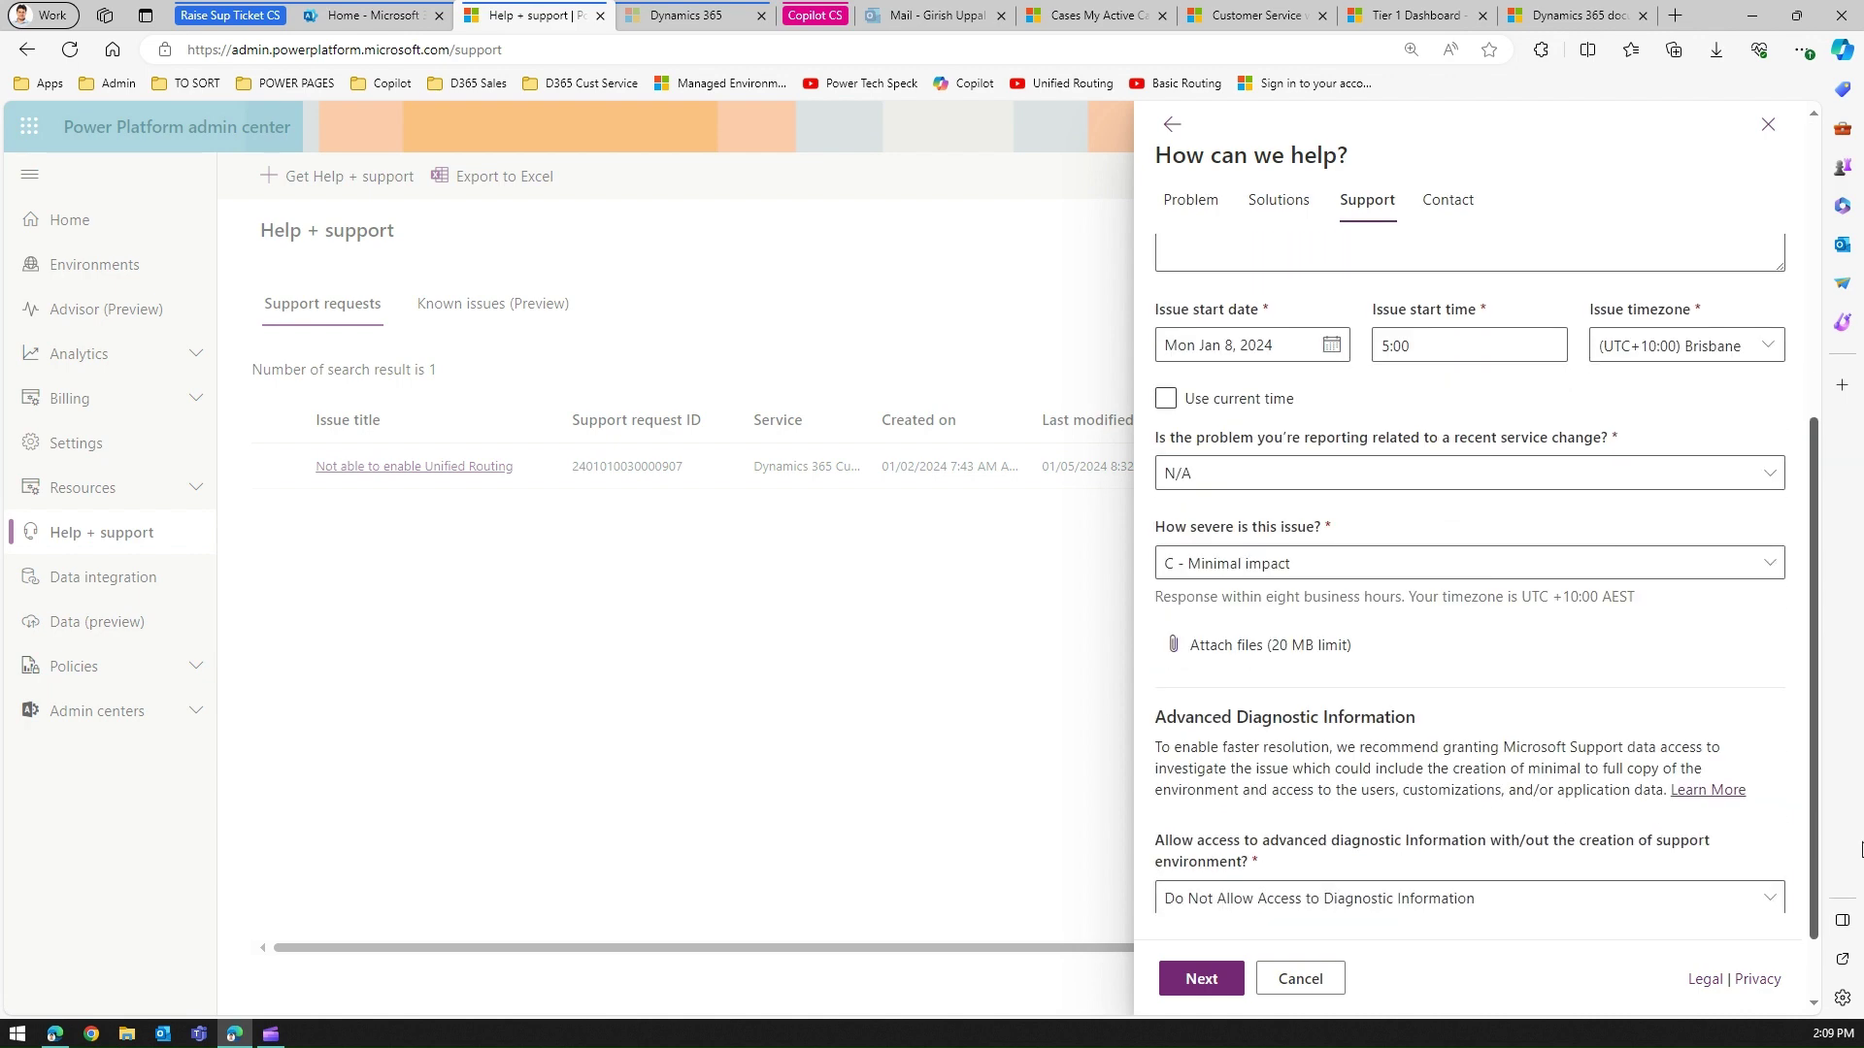
left_click(1204, 981)
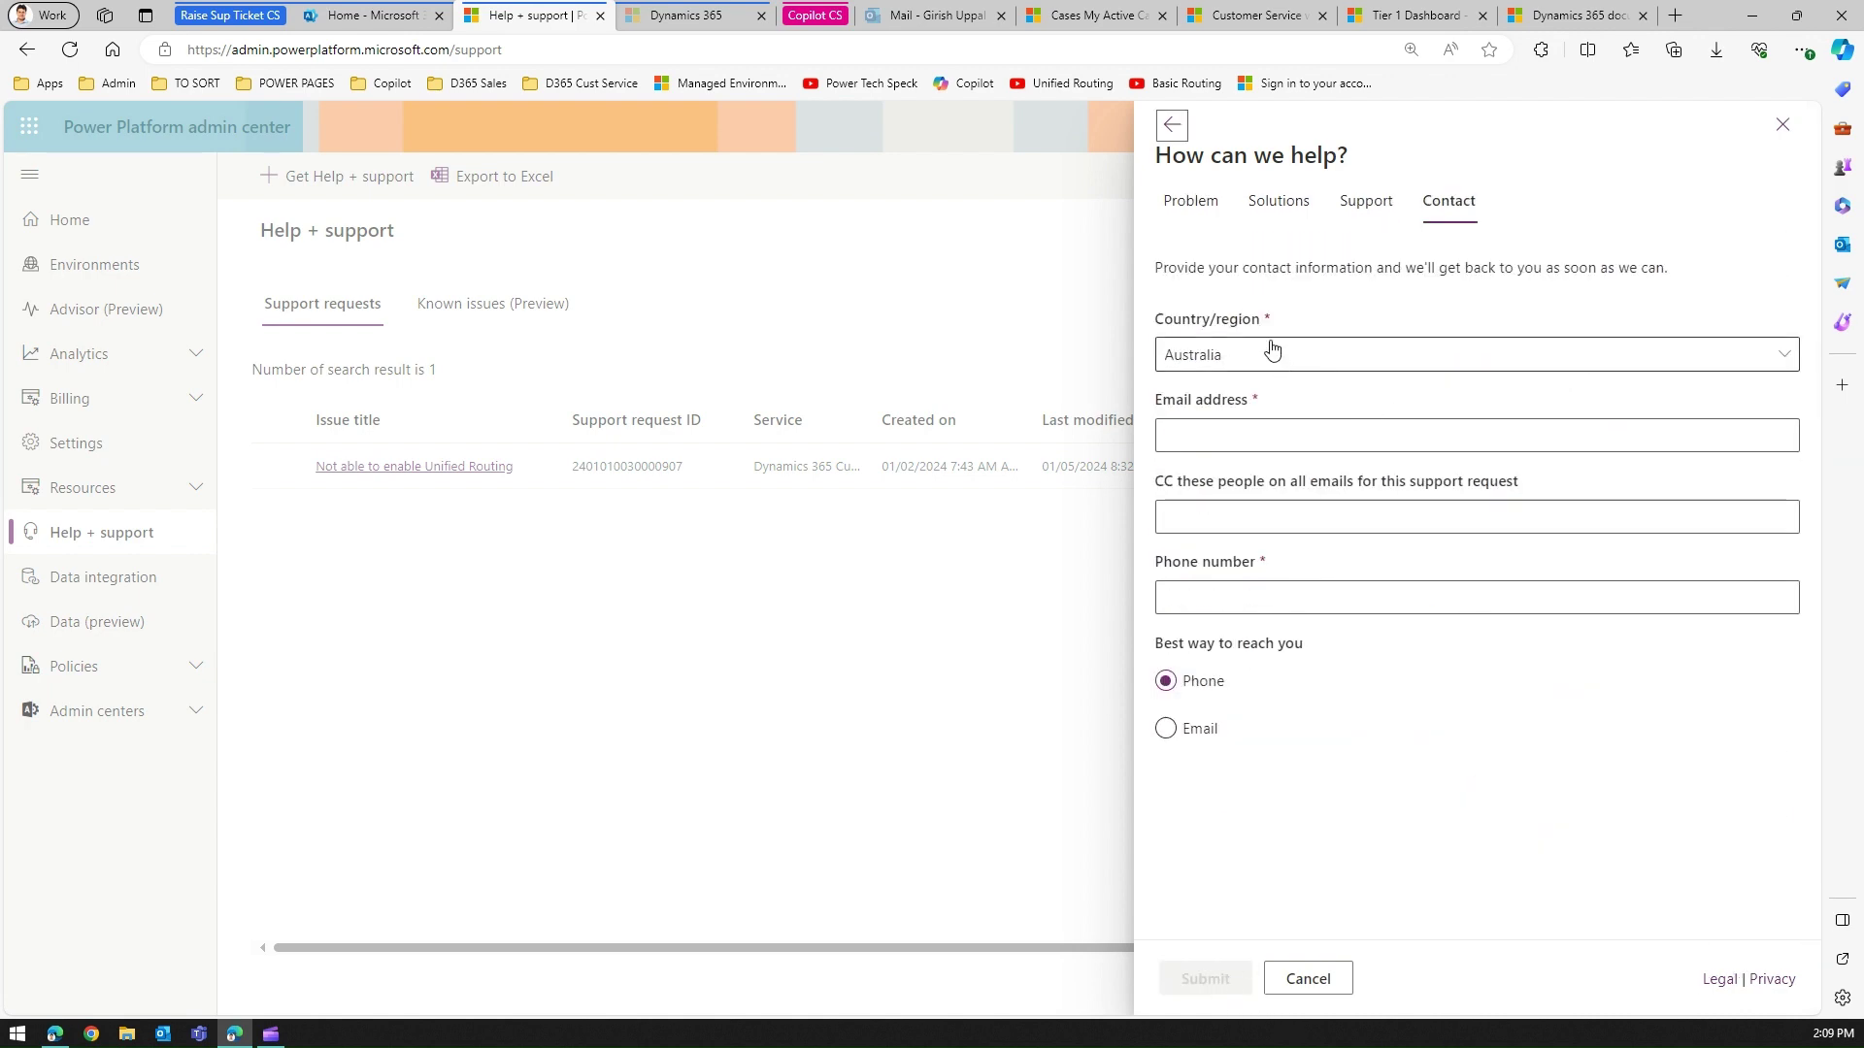
Enter the contact's e-mail address and phone number, with Email as the preferred contact method.
left_click(1260, 436)
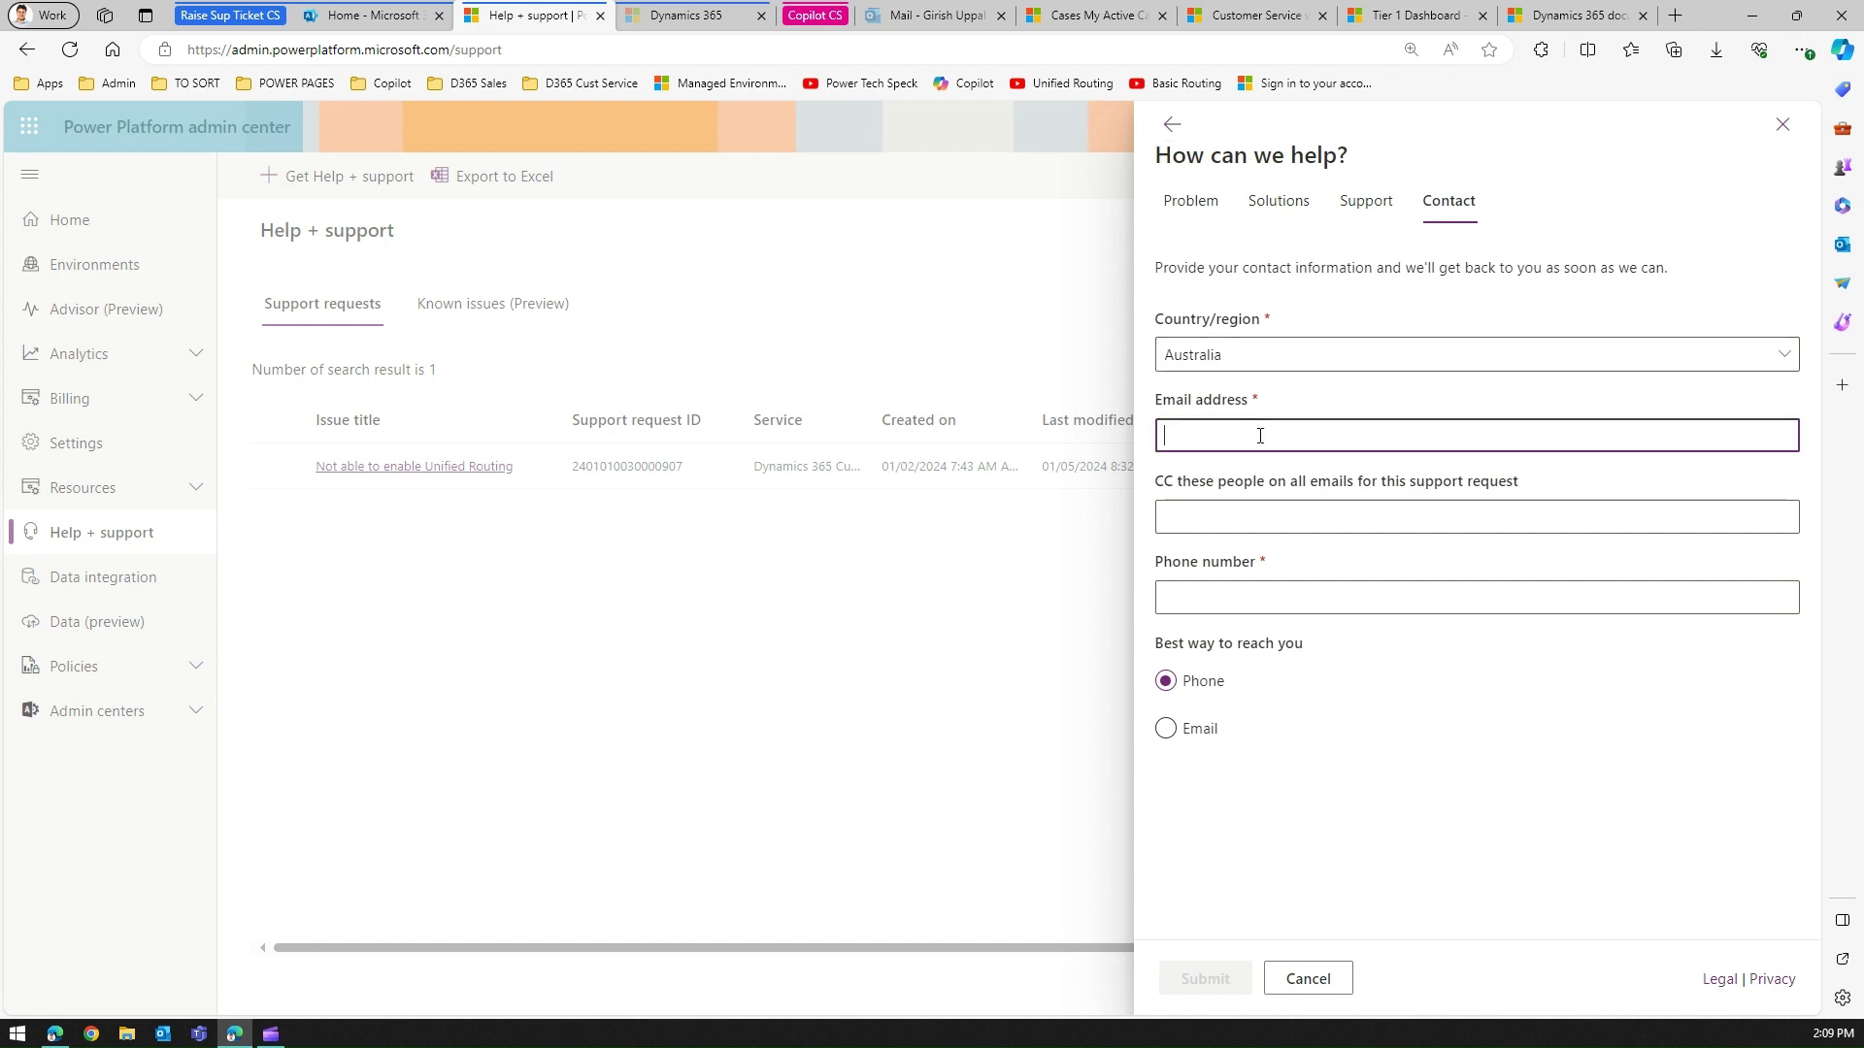
left_click(1257, 600)
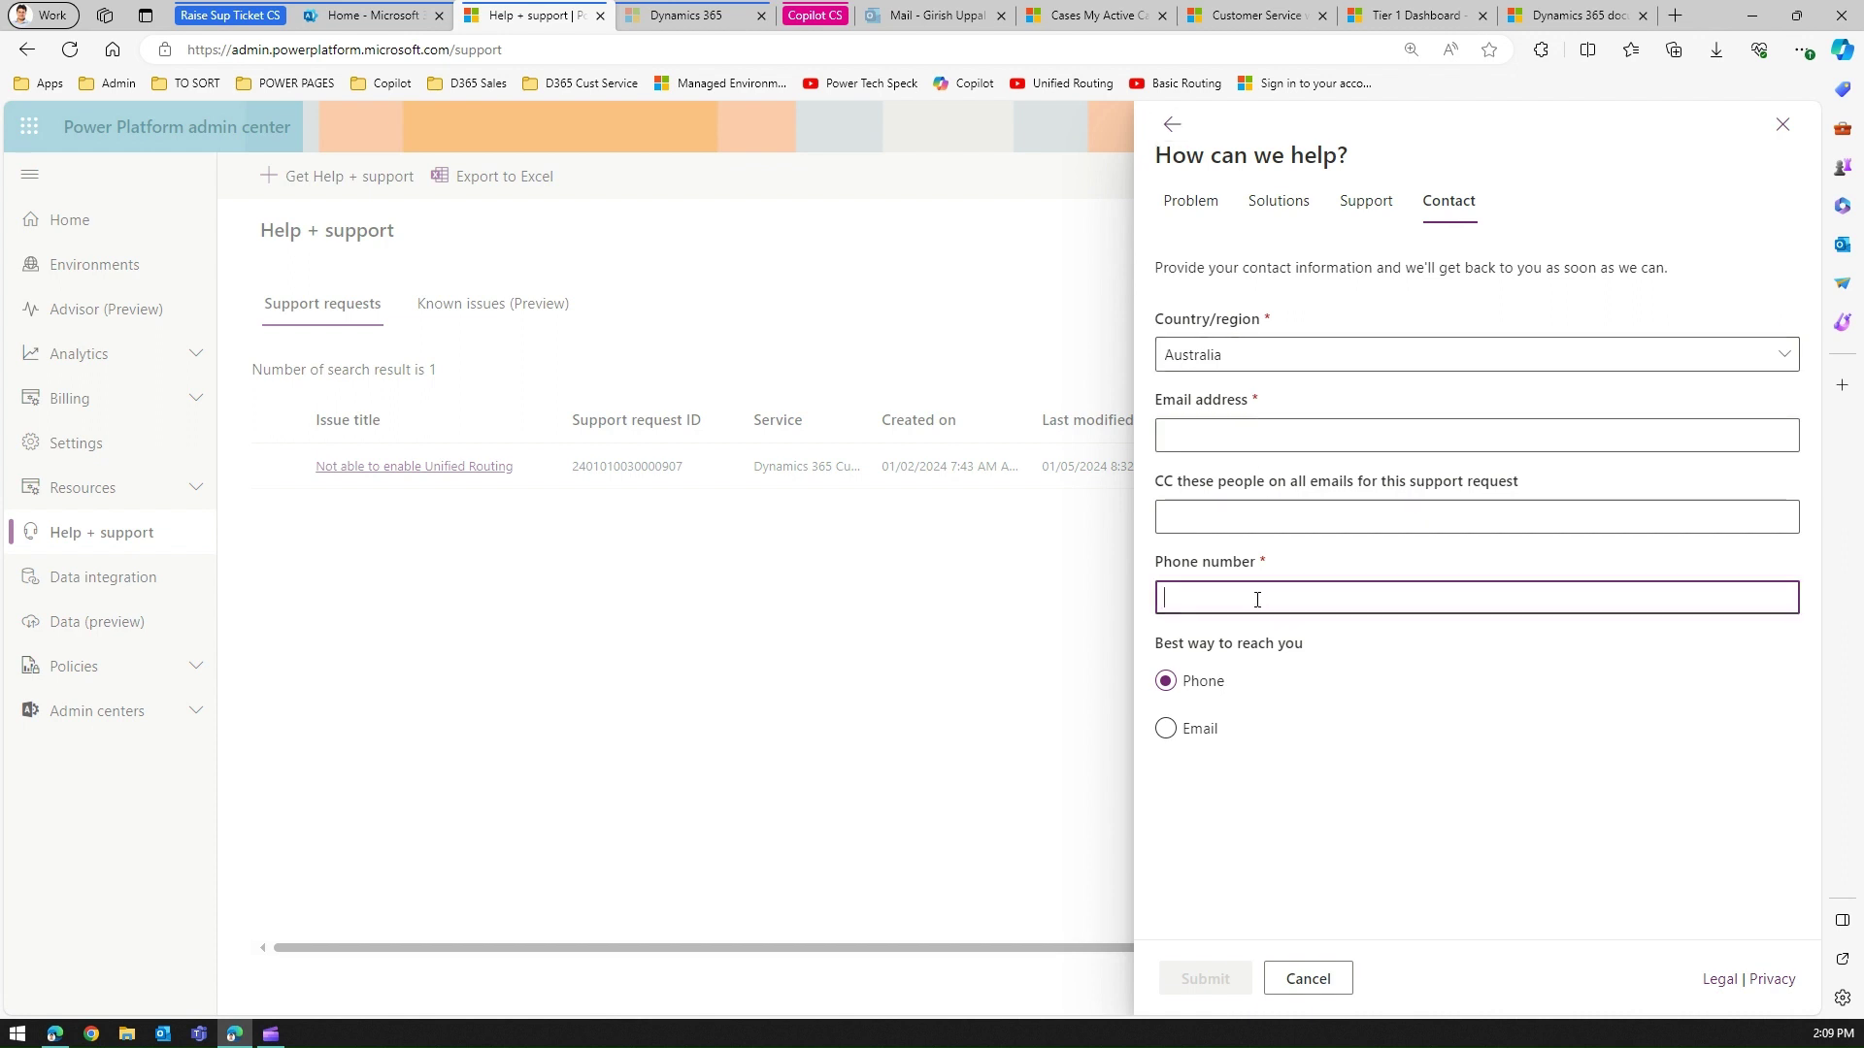
left_click(1211, 426)
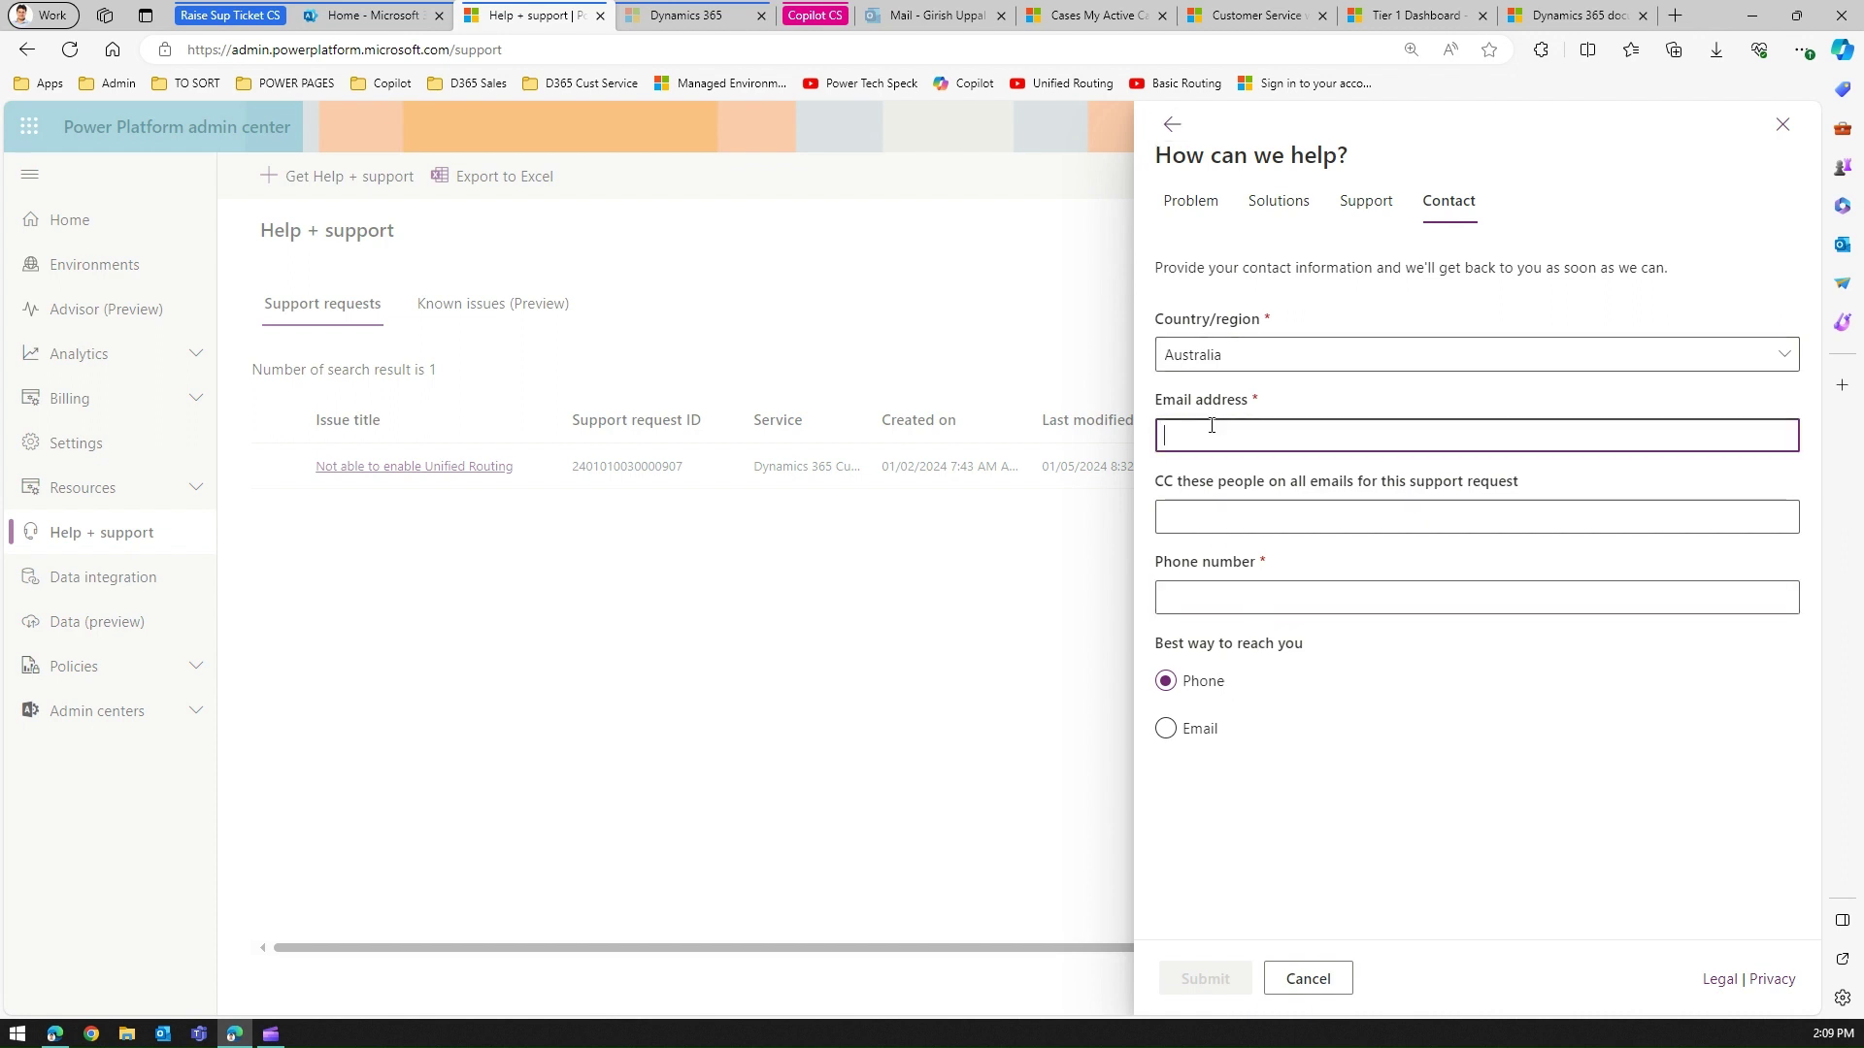
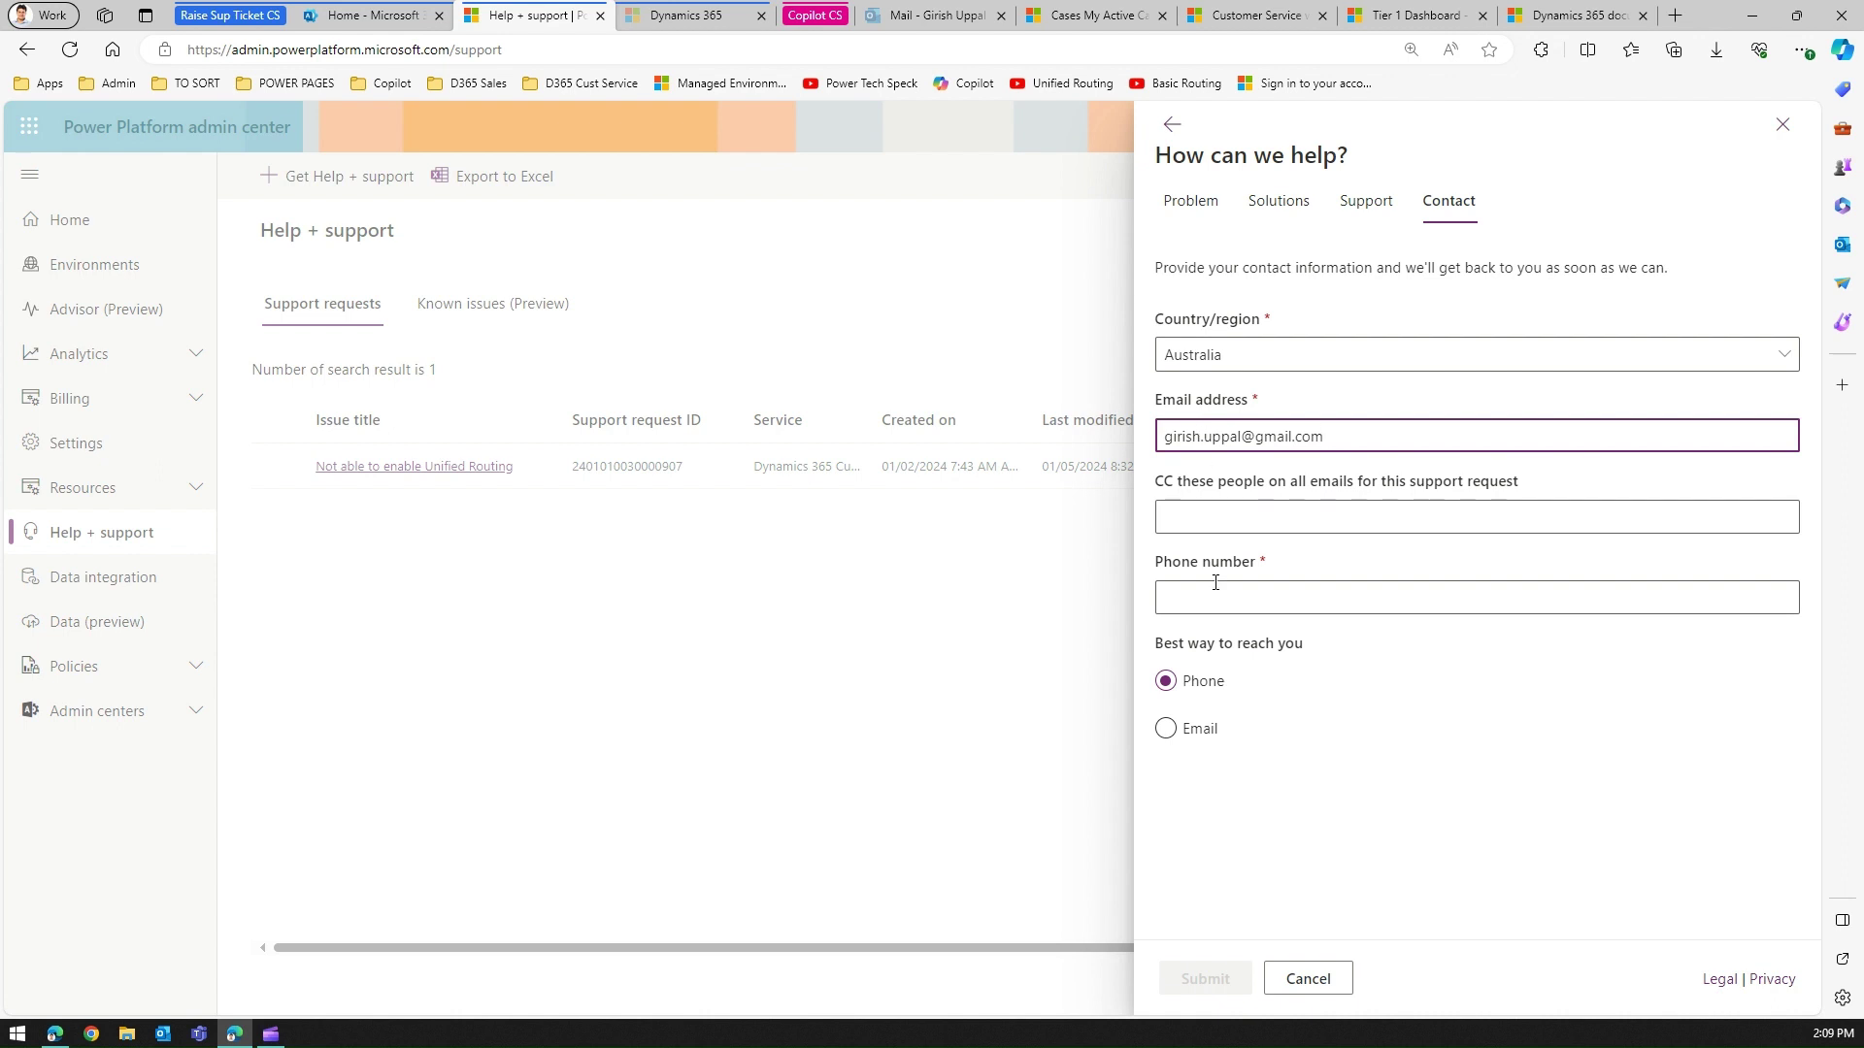
left_click(1215, 592)
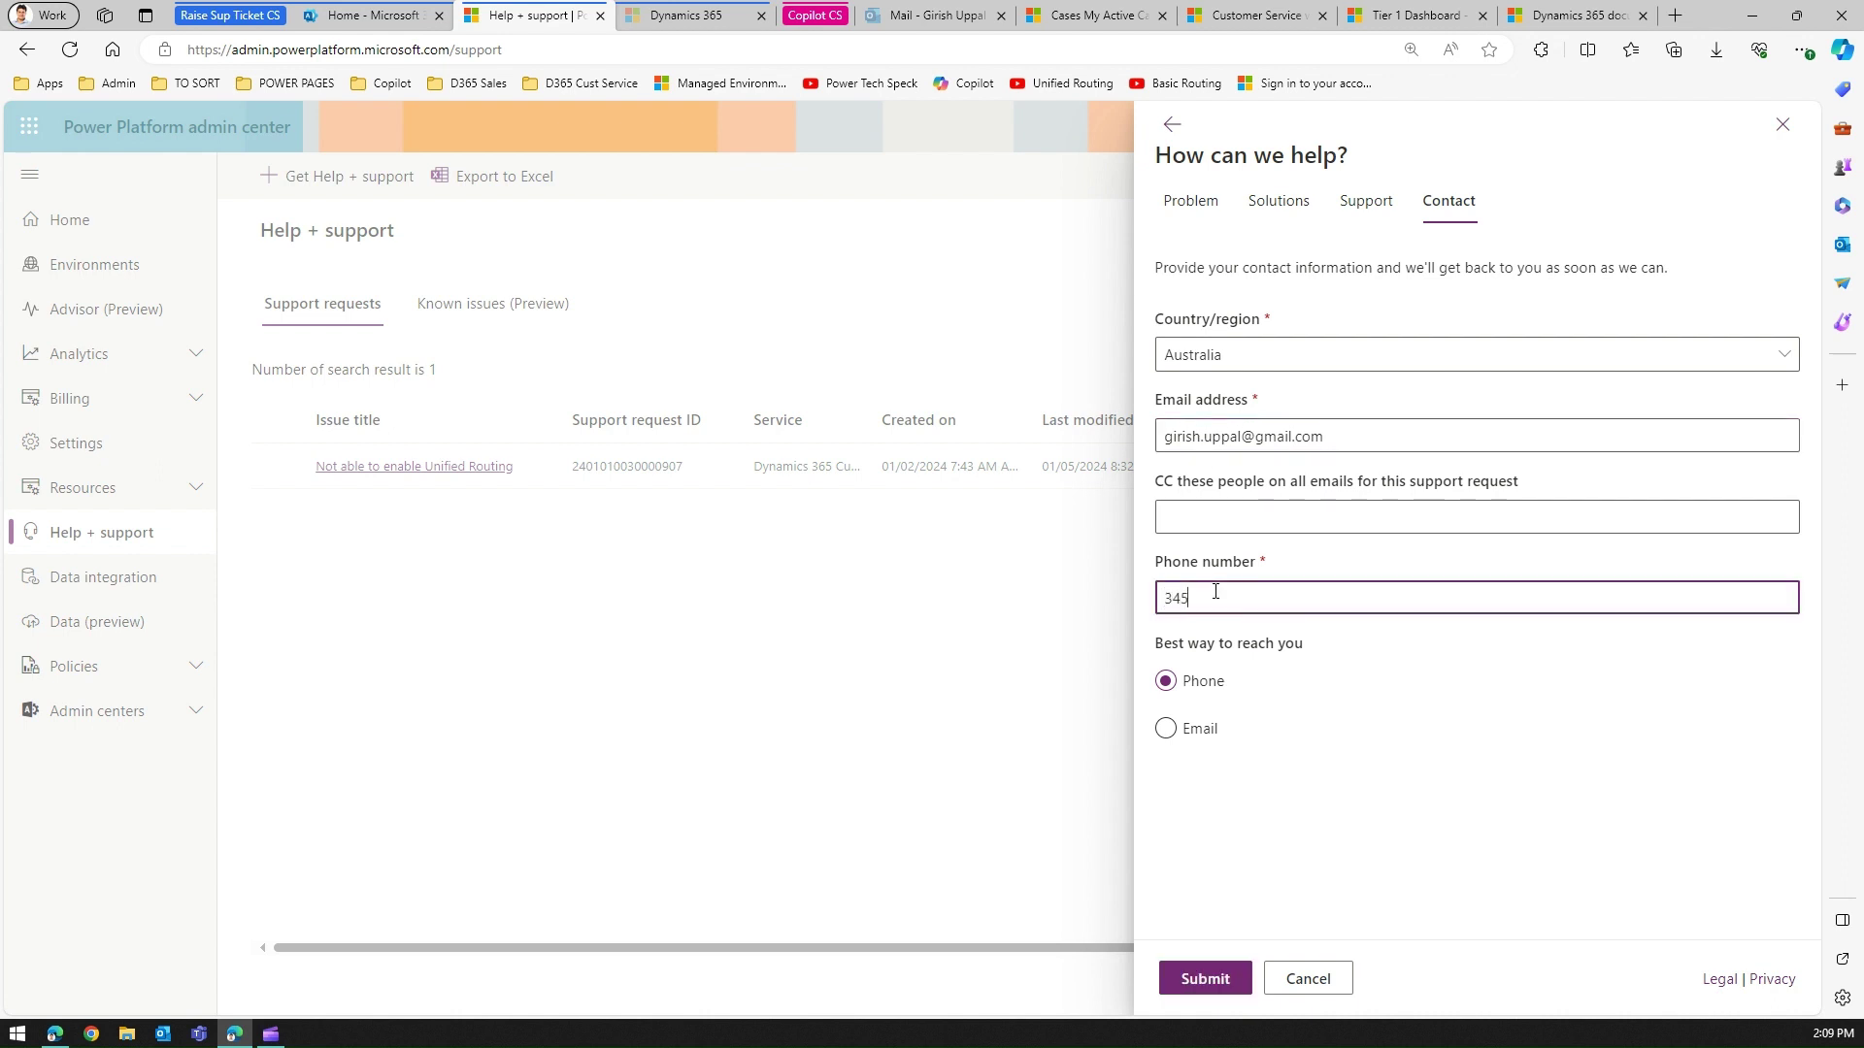
left_click(1166, 728)
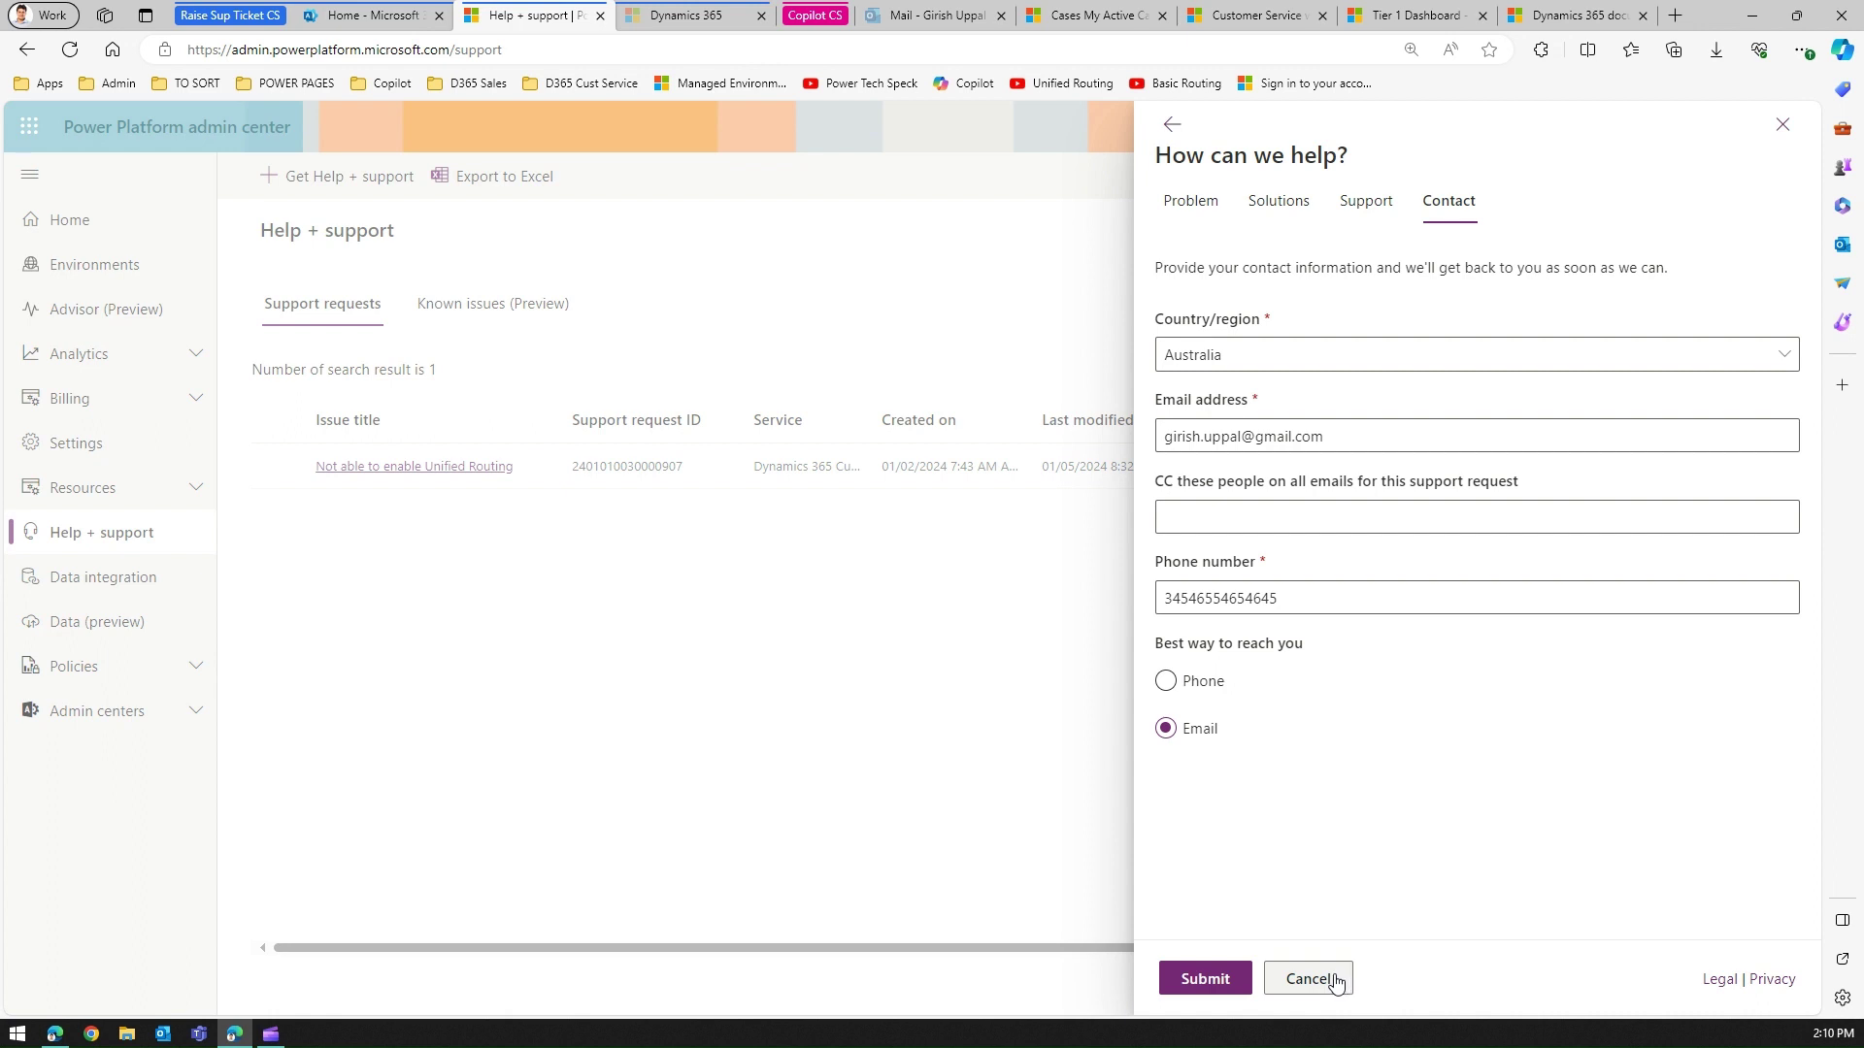
Cancel the request, close the help panel, browse Known issues (Preview), then return to Support requests.
left_click(1336, 982)
left_click(1784, 126)
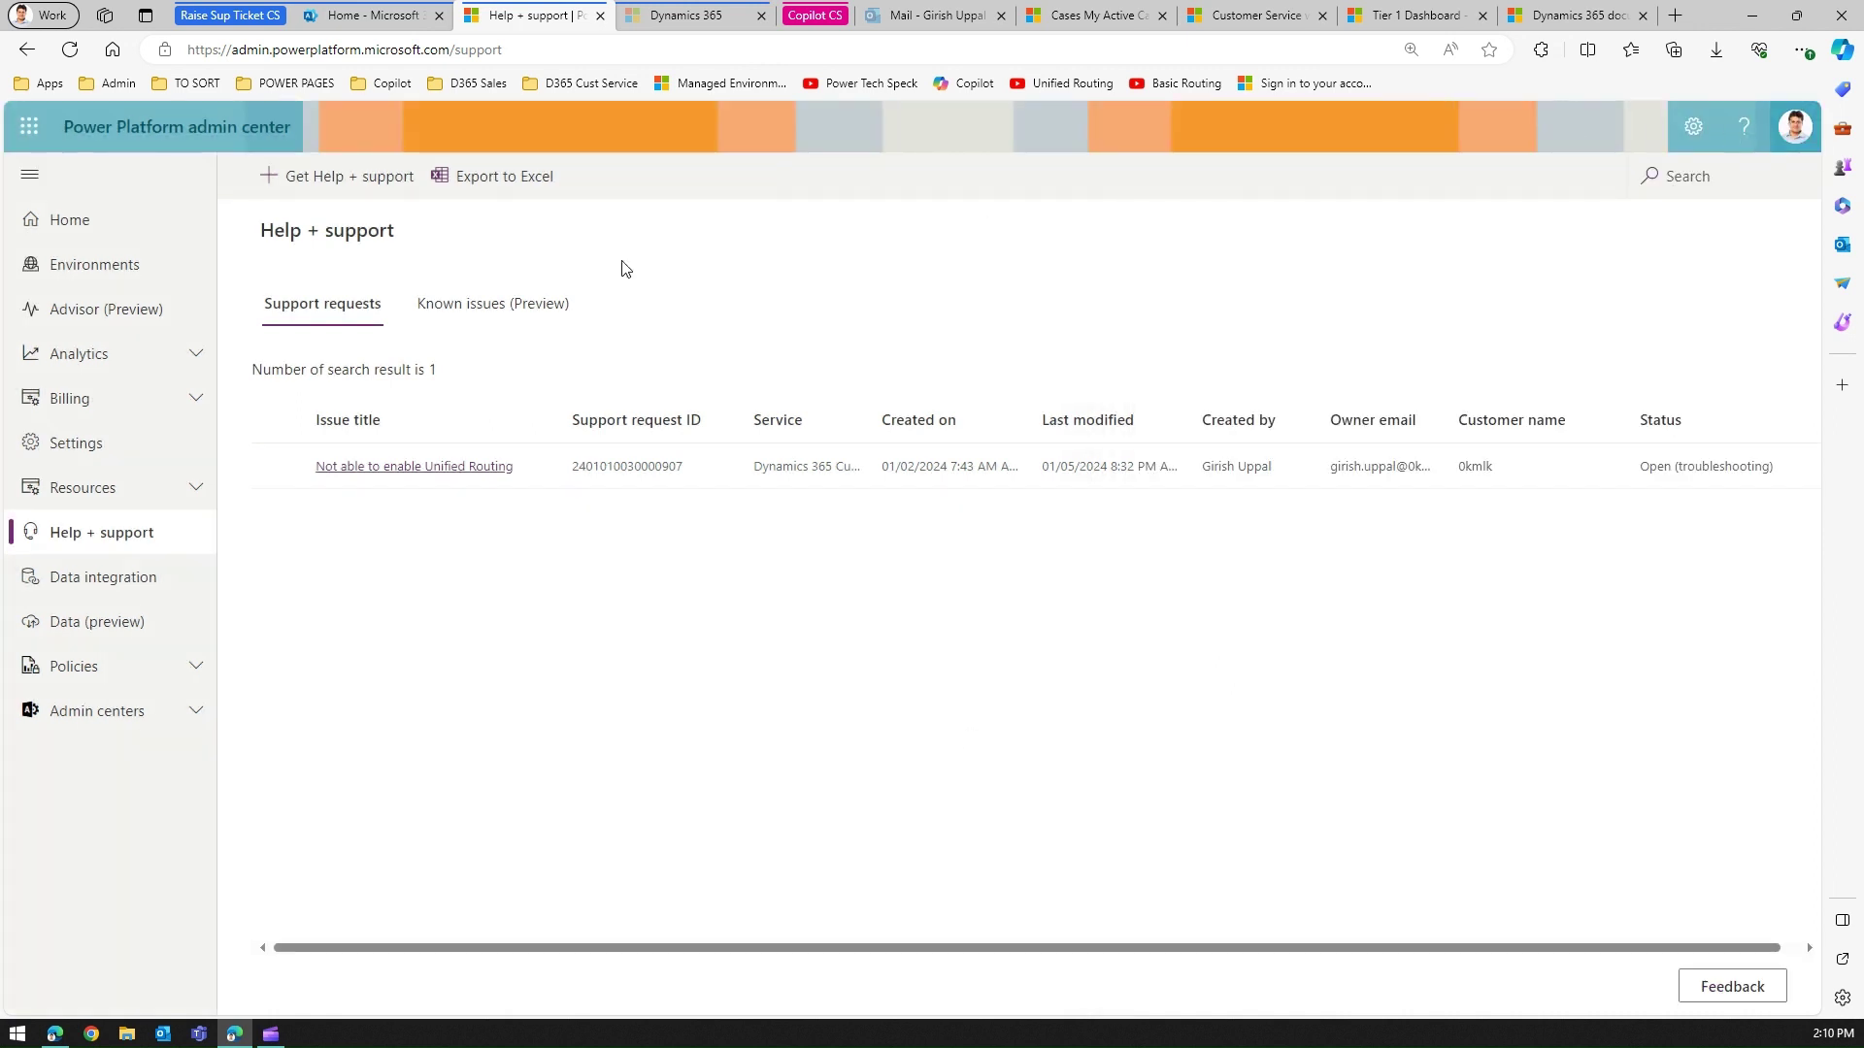
left_click(470, 307)
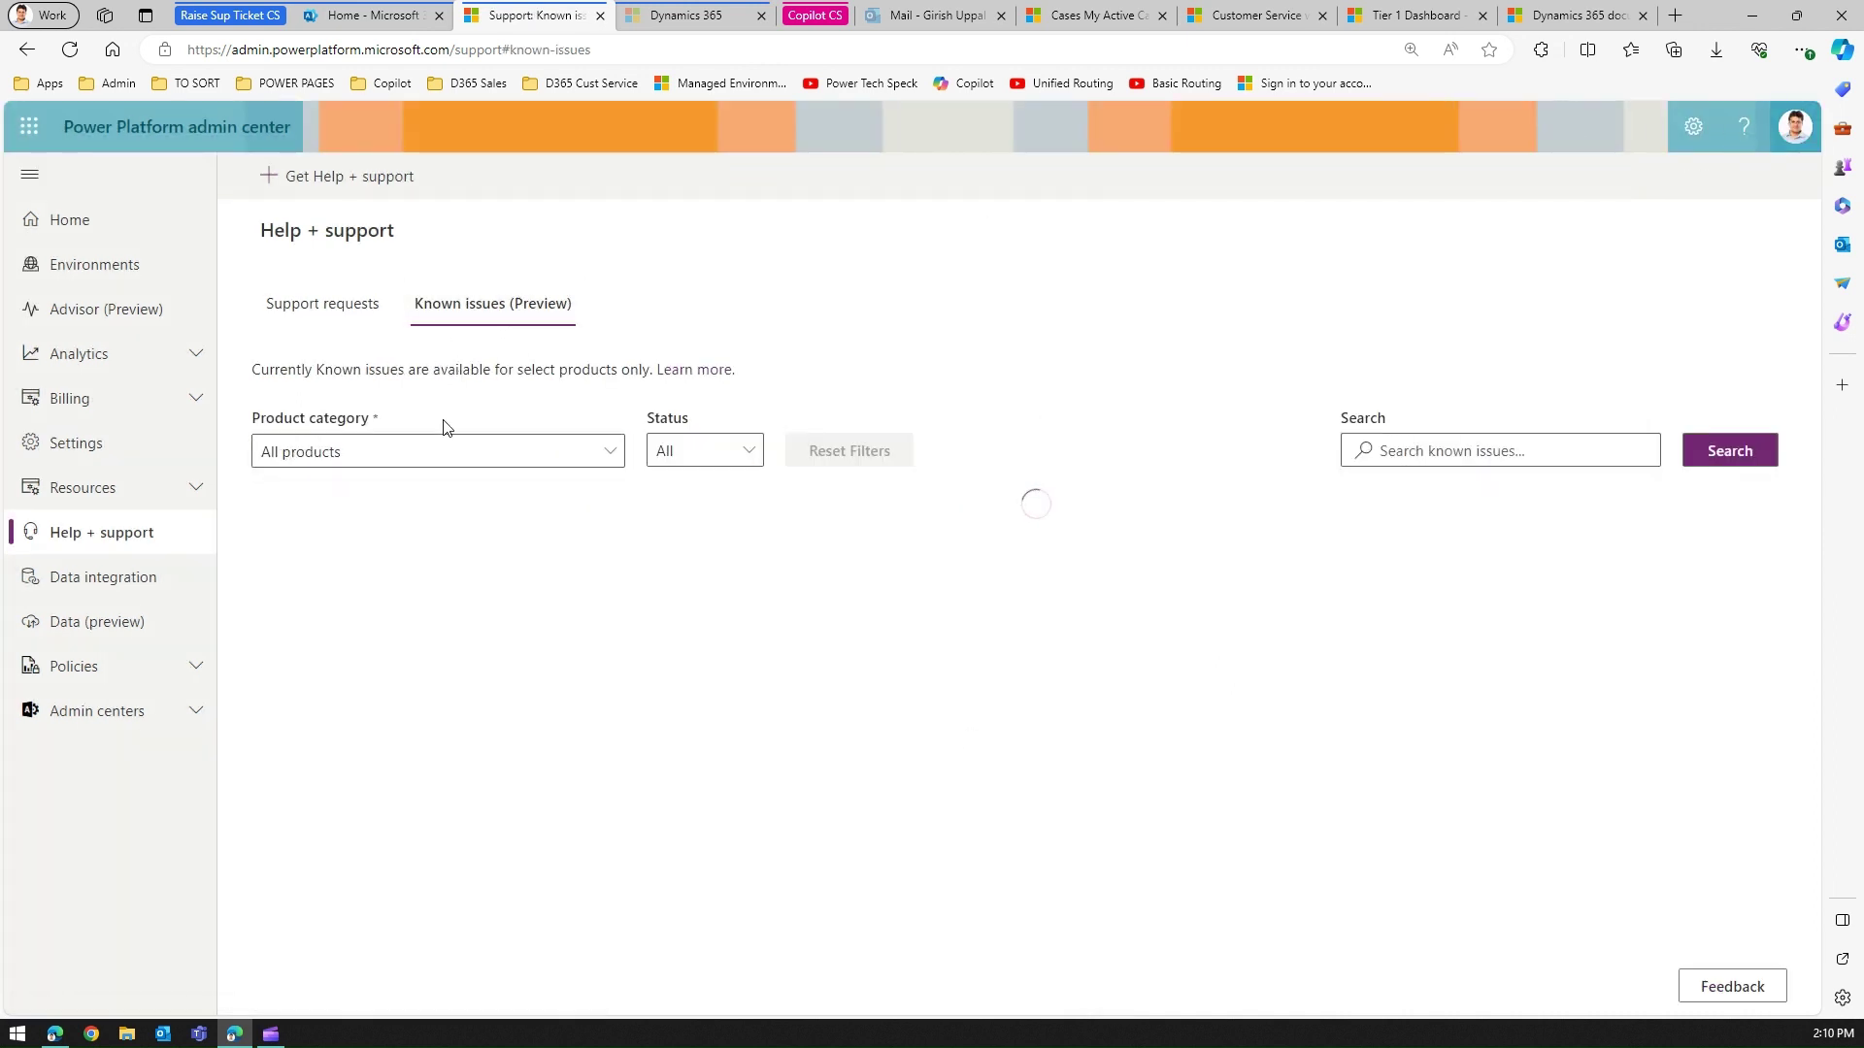
left_click(612, 450)
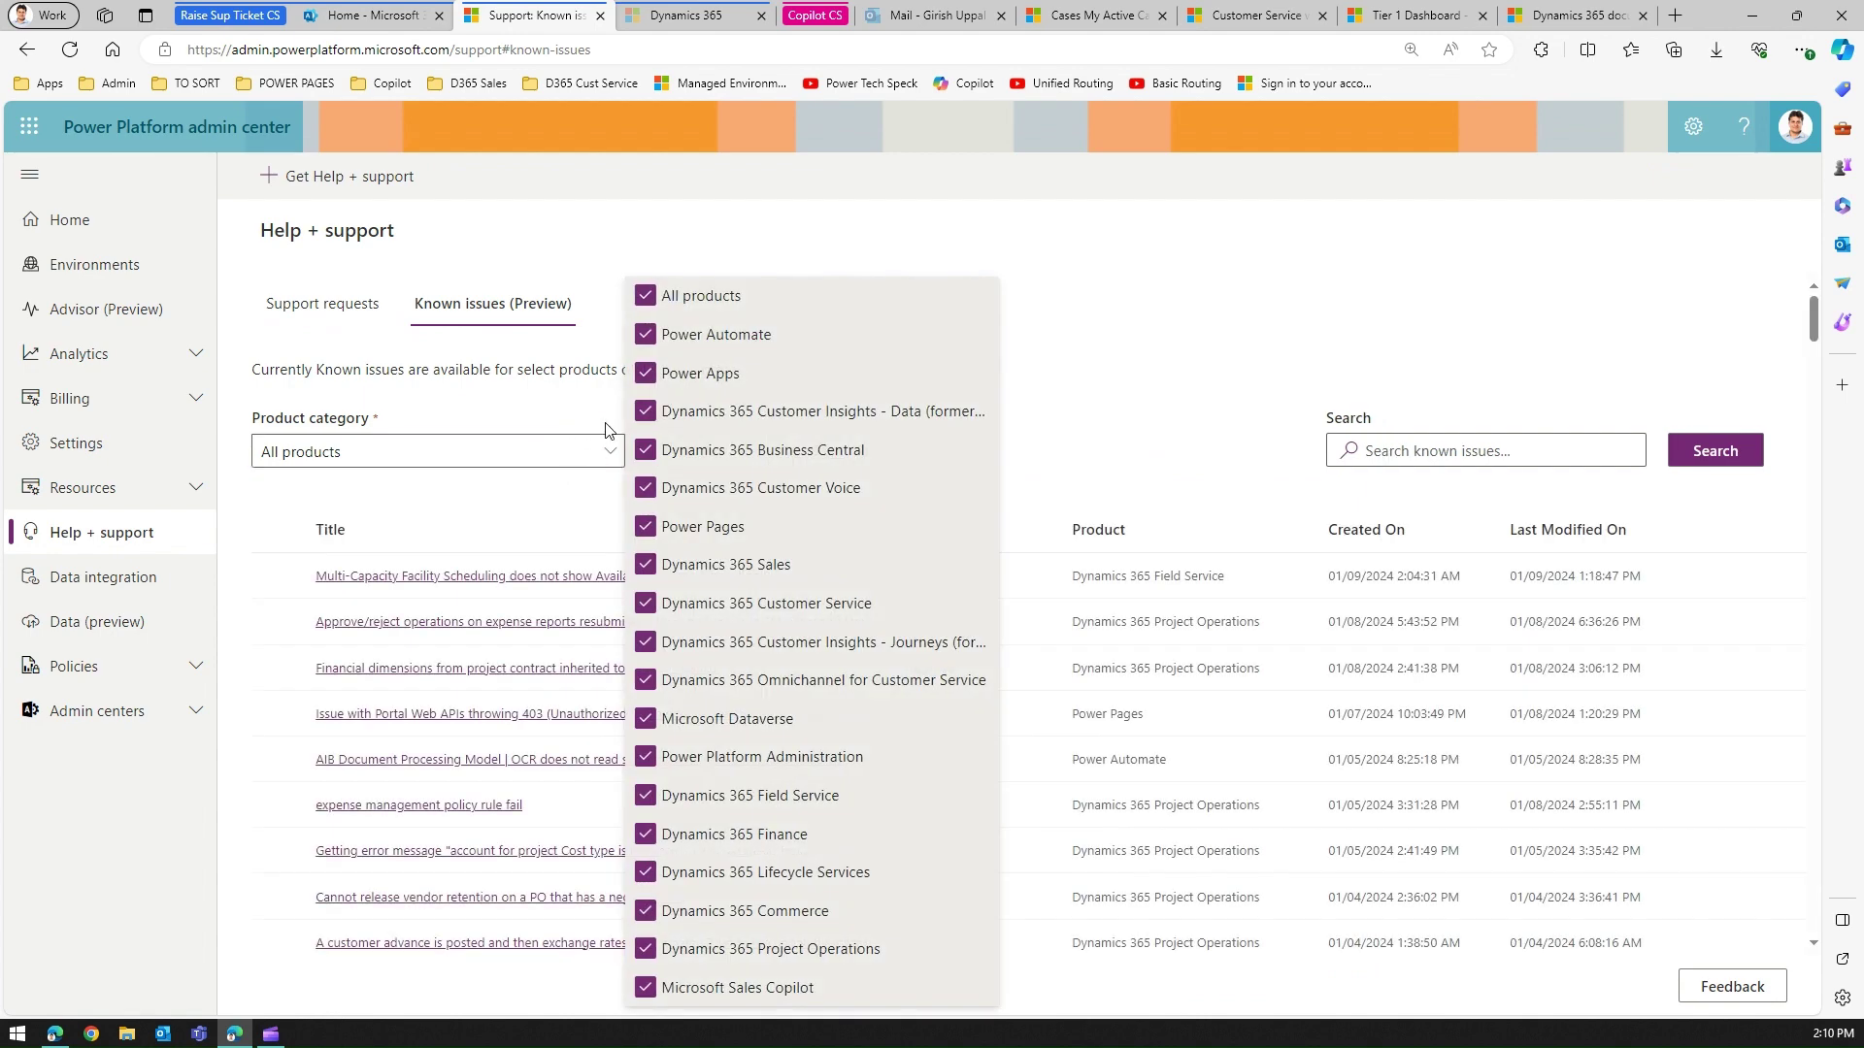
left_click(509, 420)
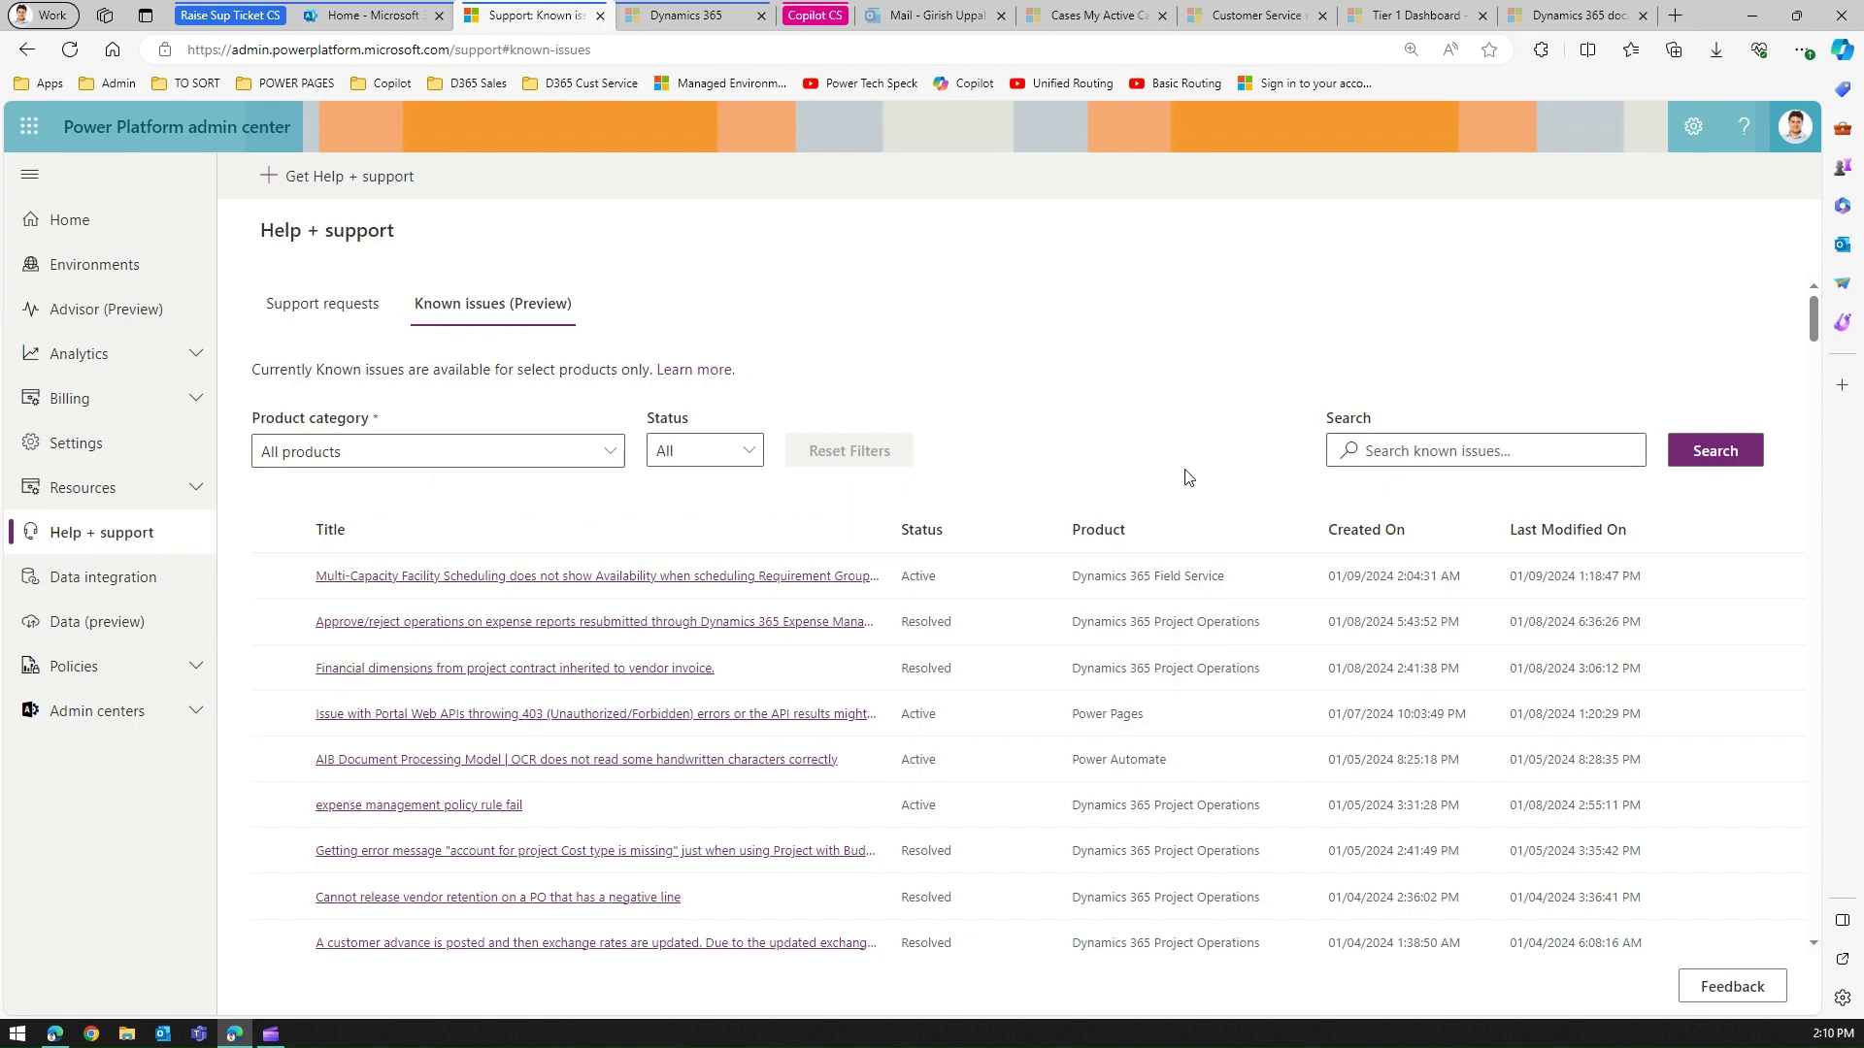
left_click_drag(1818, 340, 1817, 309)
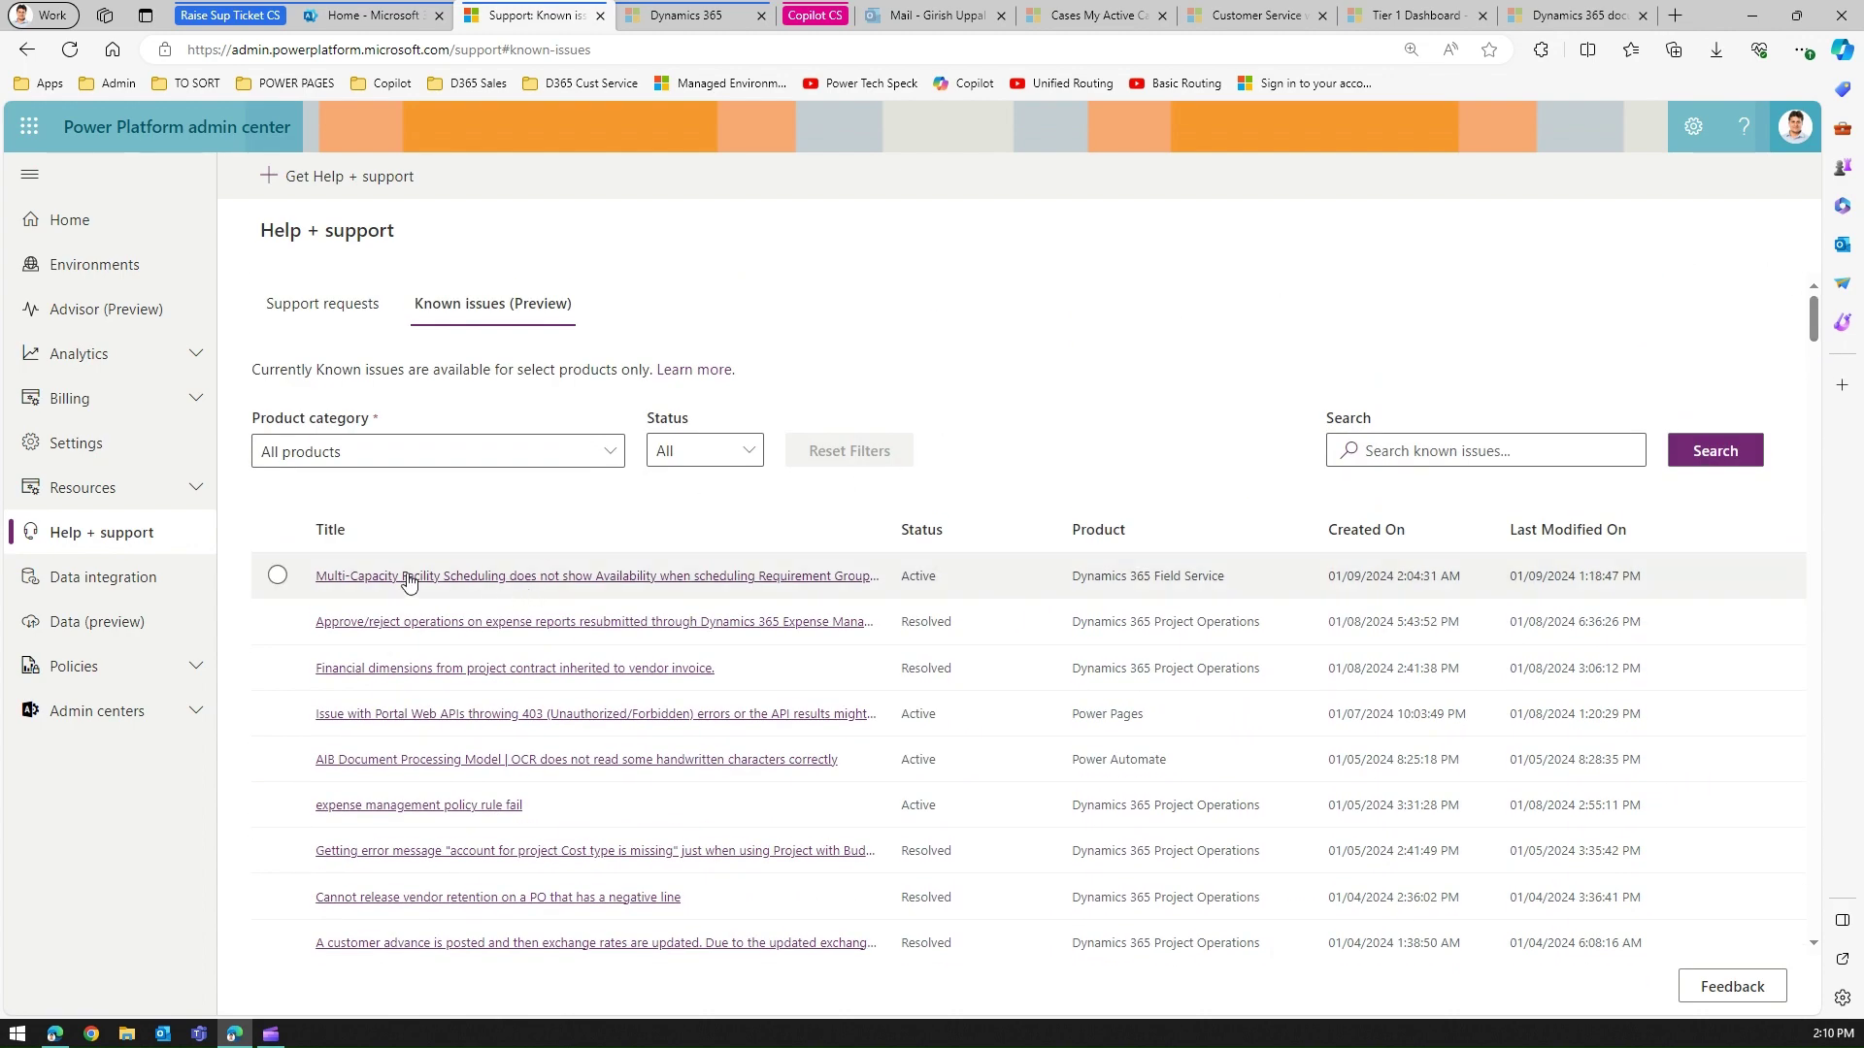
left_click(342, 310)
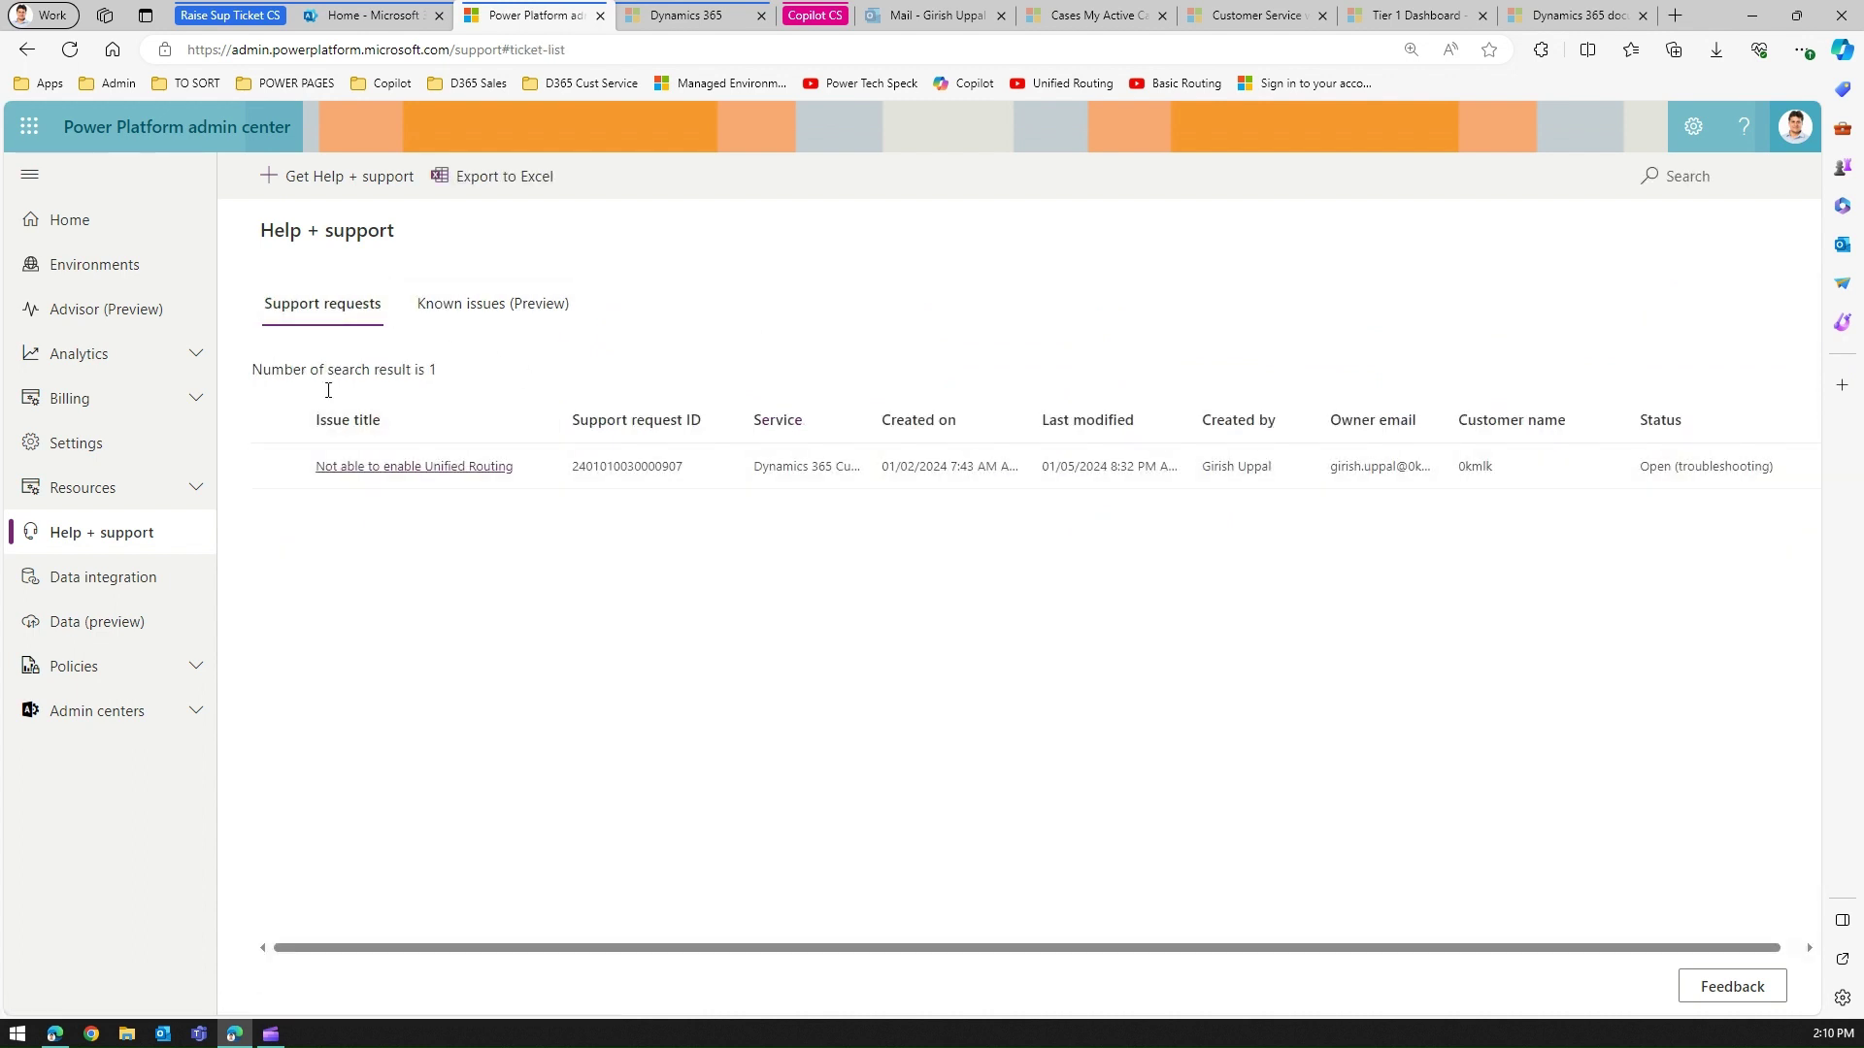